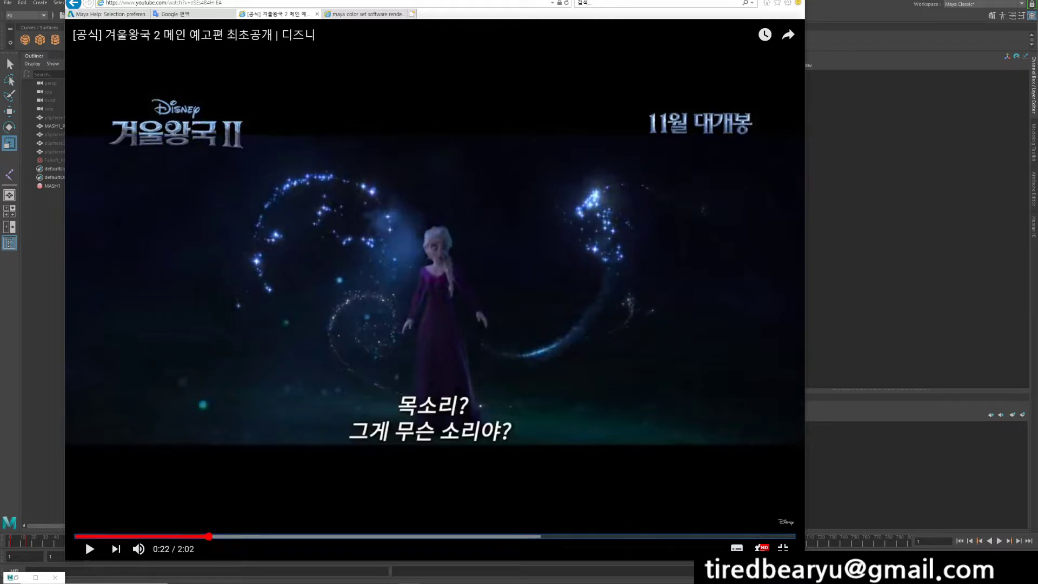
Play the Frozen 2 trailer up to the shot of crystals floating around the castle
{"action": "left_click", "coordinate": [87, 545]}
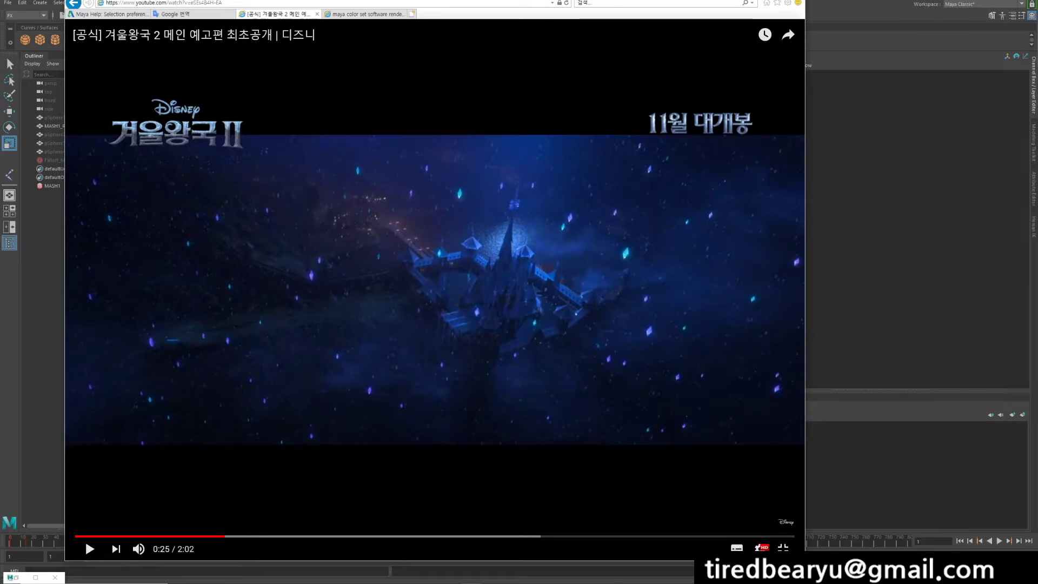
{"action": "left_click", "coordinate": [90, 549]}
{"action": "left_click", "coordinate": [90, 548]}
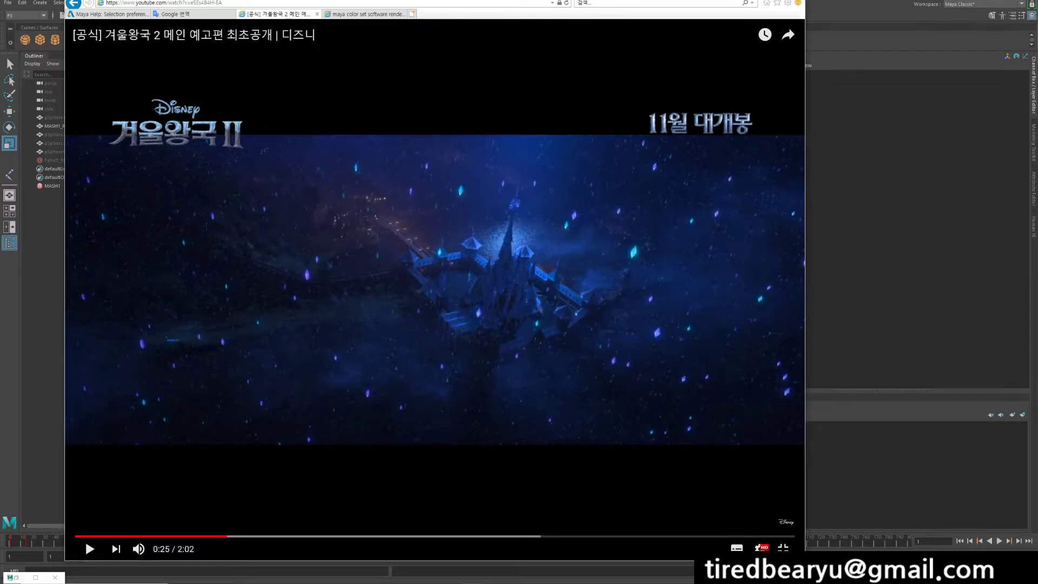
Switch to Maya and play the finished floating-crystal animation from its first frame
{"action": "key", "text": "alt+Tab"}
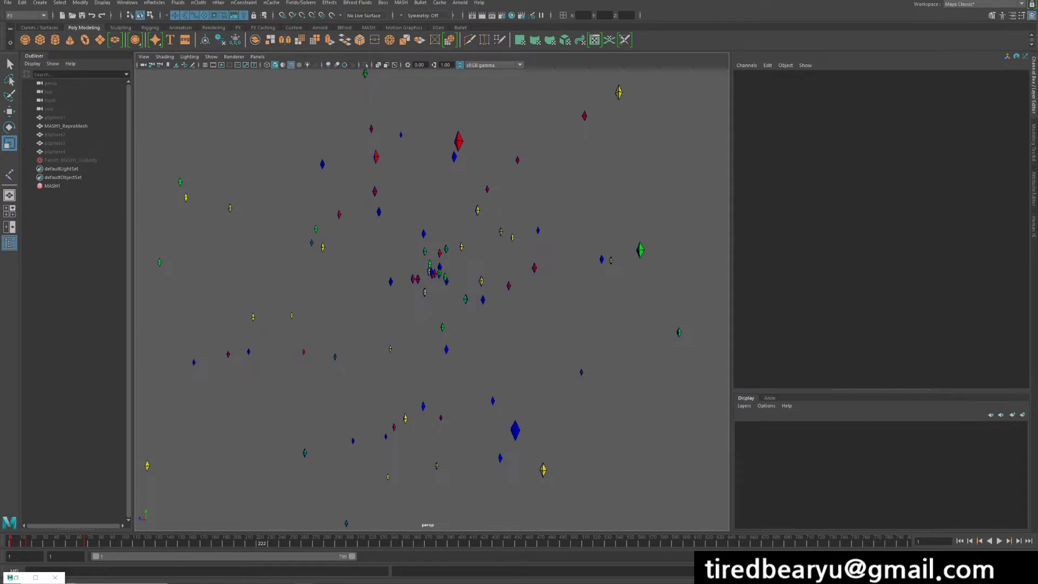
{"action": "left_click_drag", "start_coordinate": [433, 292], "coordinate": [490, 292], "text": "alt"}
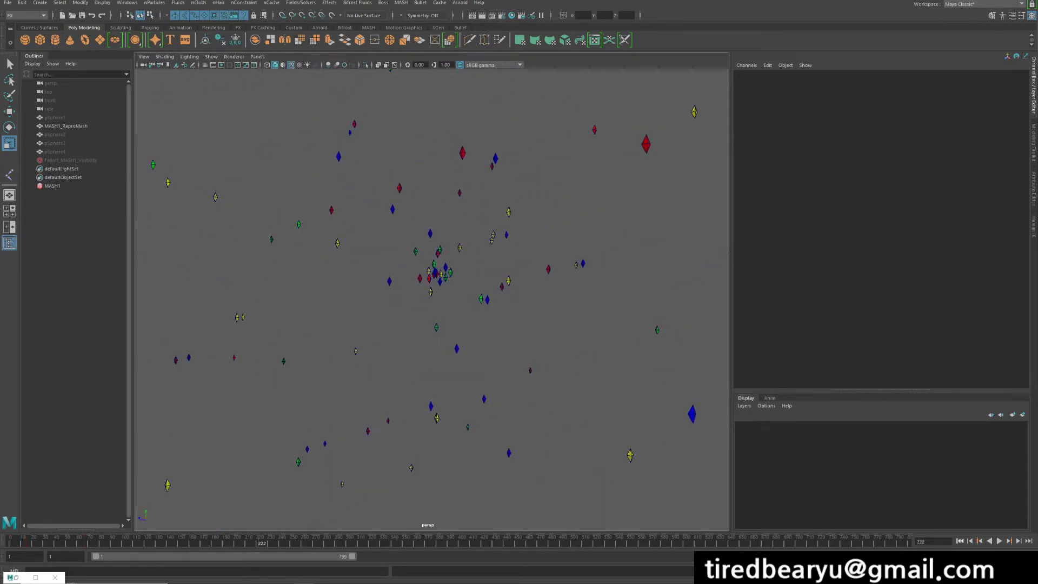
{"action": "left_click", "coordinate": [961, 540]}
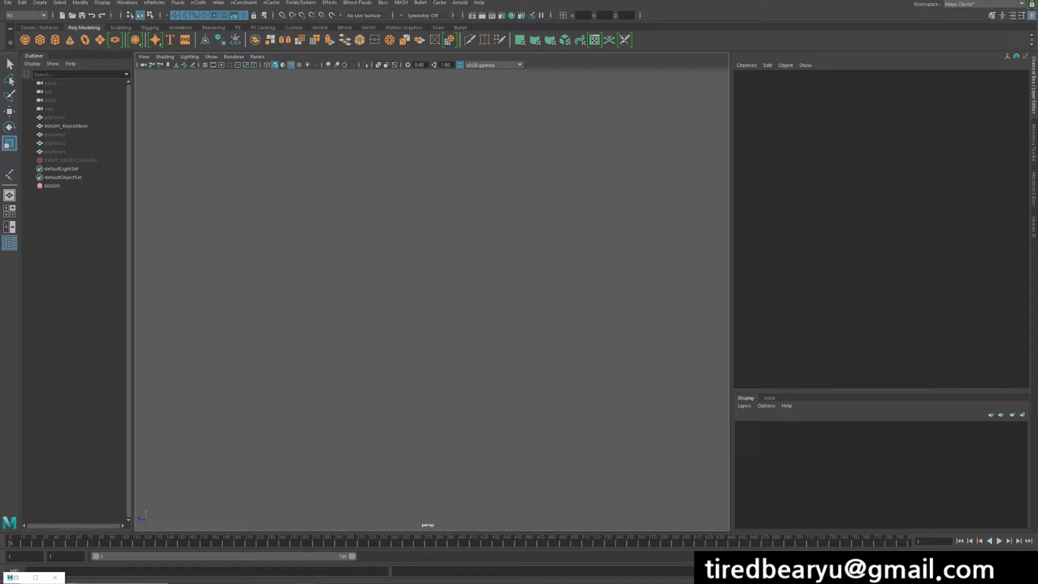
{"action": "left_click", "coordinate": [1000, 541]}
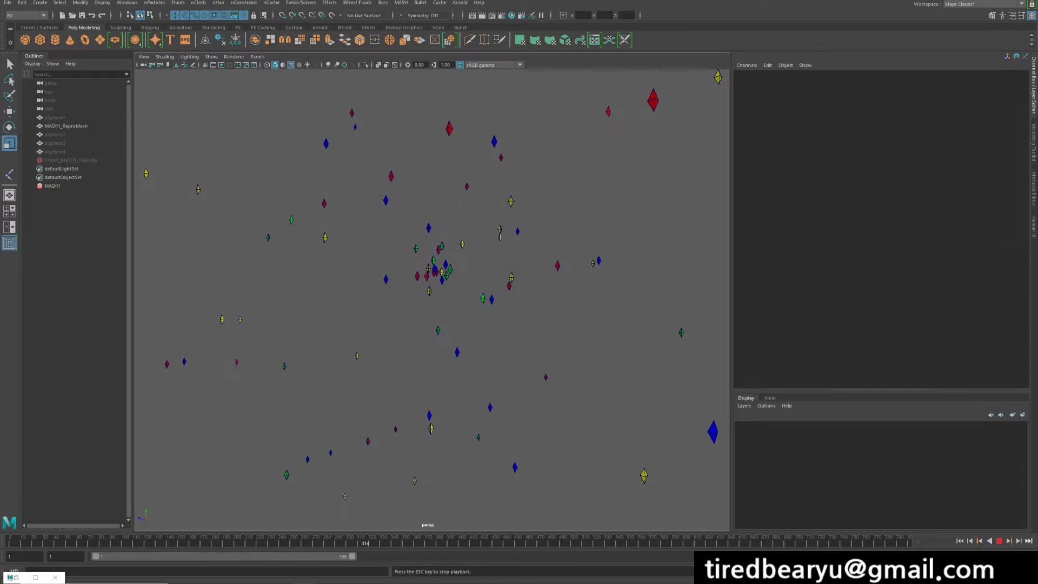
{"action": "left_click", "coordinate": [999, 540]}
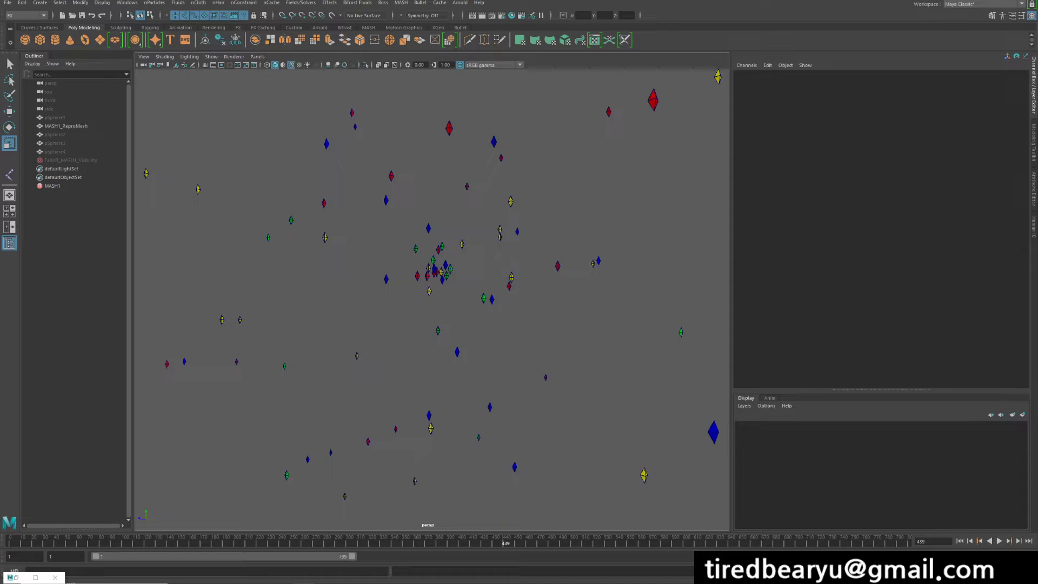
{"action": "left_click", "coordinate": [548, 290]}
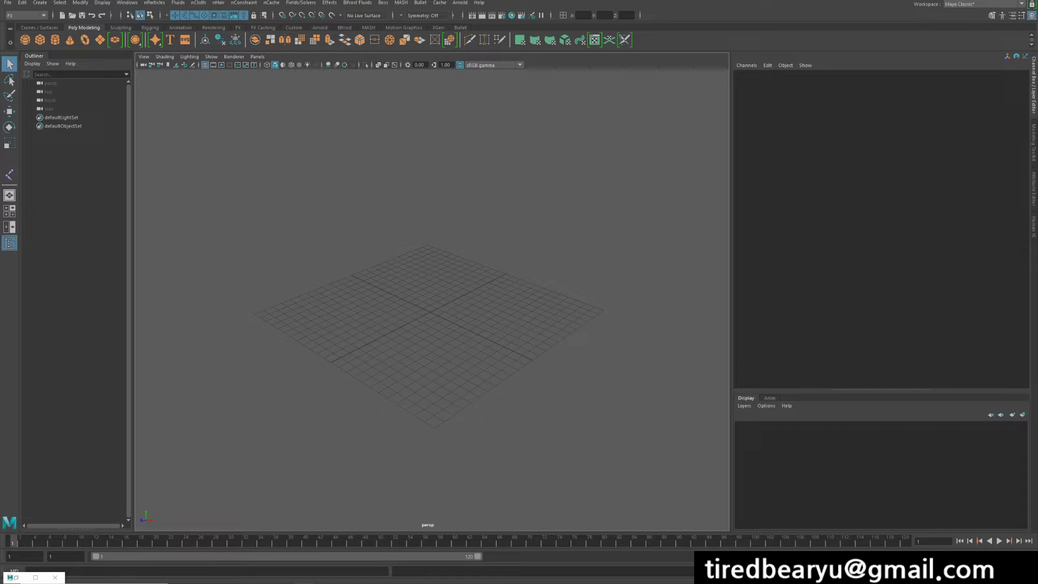
Create a polygon sphere at the origin of the empty scene
{"action": "left_click", "coordinate": [69, 40]}
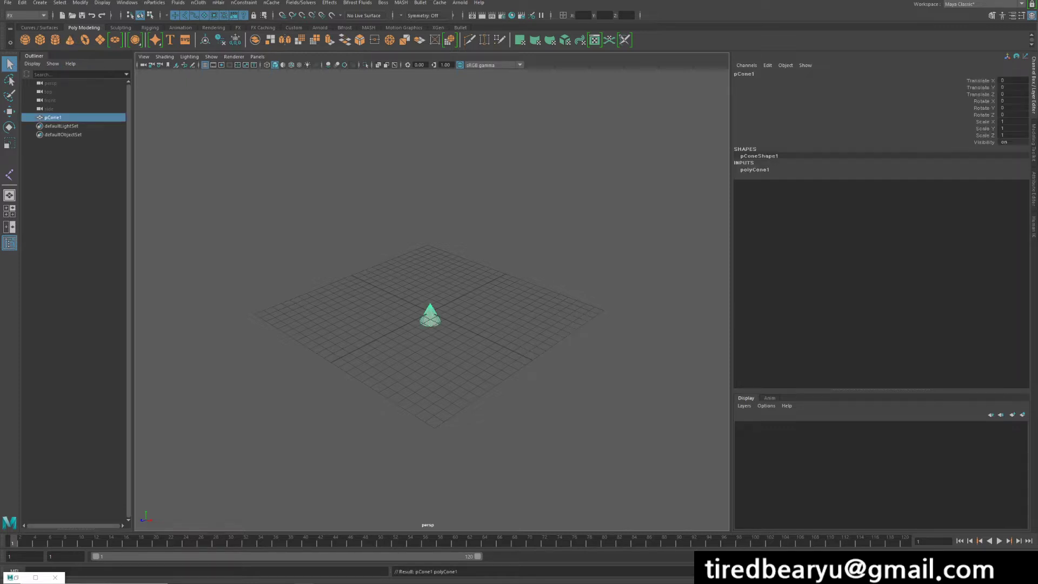
{"action": "key", "text": "ctrl+z"}
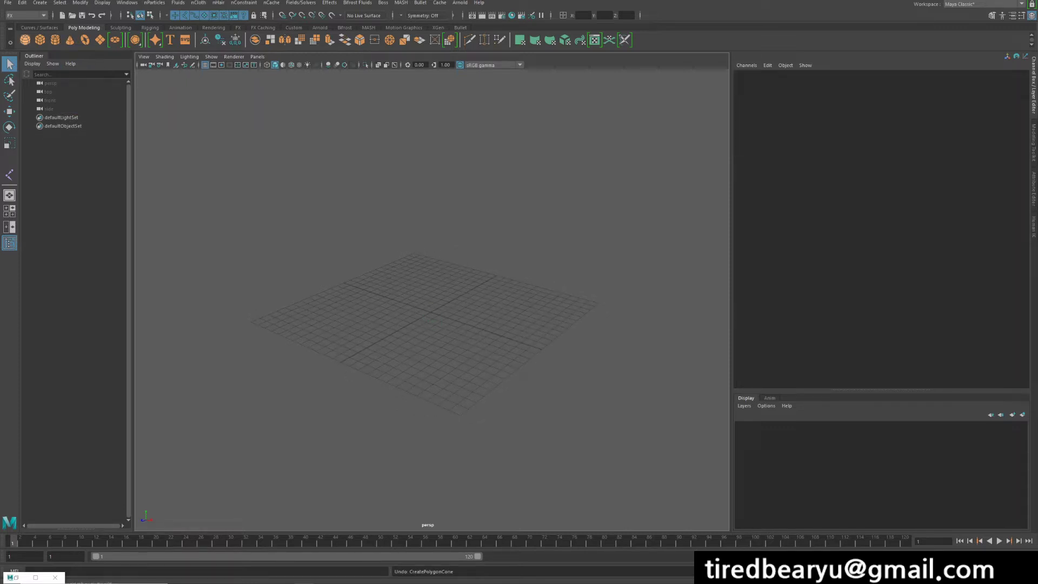
{"action": "left_click", "coordinate": [25, 39]}
{"action": "left_click_drag", "start_coordinate": [449, 336], "coordinate": [452, 311], "text": "alt"}
{"action": "scroll", "coordinate": [449, 311], "scroll_direction": "up", "scroll_amount": 5}
{"action": "key", "text": "w"}
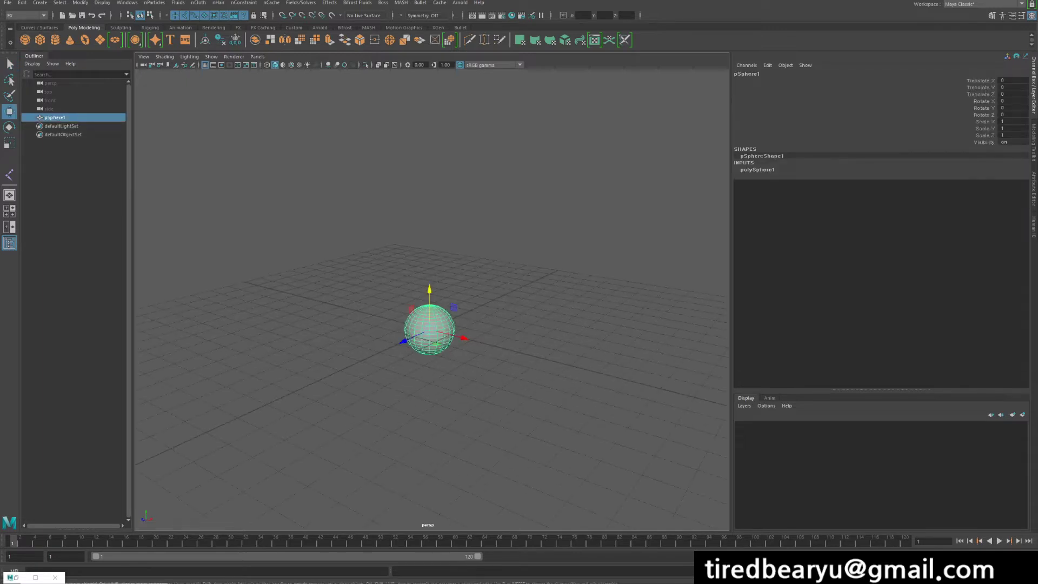
Set the sphere's axis and height subdivisions to 3 and its Create UVs option to None
{"action": "left_click", "coordinate": [758, 169]}
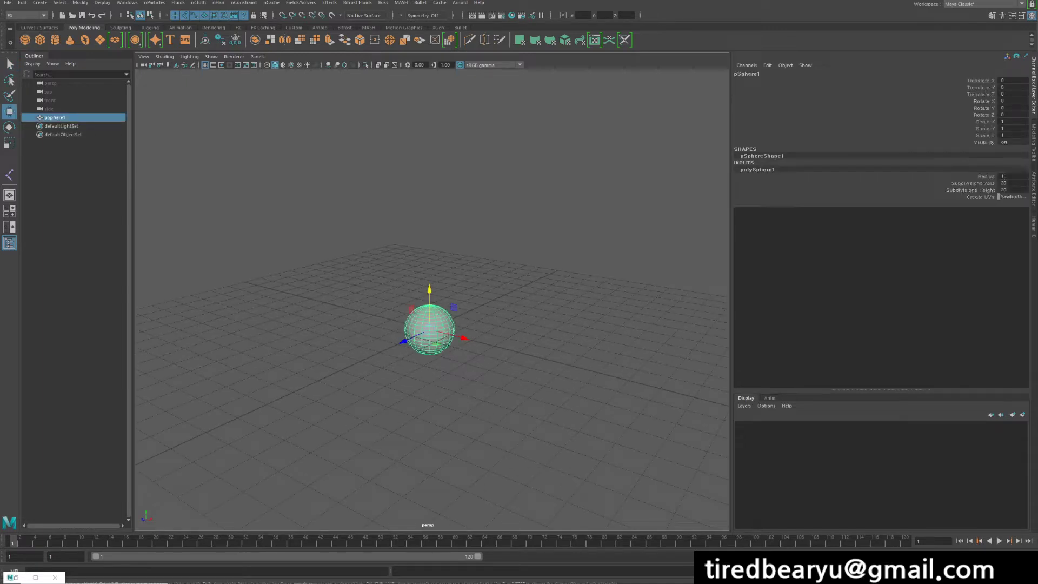
{"action": "left_click_drag", "start_coordinate": [976, 184], "coordinate": [977, 197]}
{"action": "middle_click_drag", "start_coordinate": [638, 282], "coordinate": [541, 281]}
{"action": "scroll", "coordinate": [541, 303], "scroll_direction": "up", "scroll_amount": 5}
{"action": "left_click_drag", "start_coordinate": [540, 302], "coordinate": [543, 292], "text": "alt"}
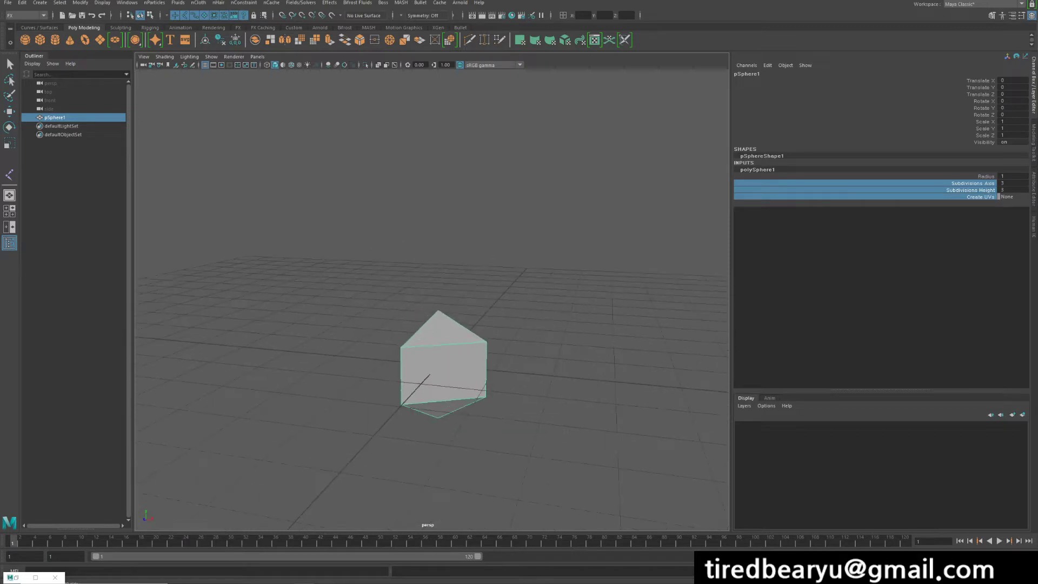
{"action": "right_click_drag", "start_coordinate": [574, 235], "coordinate": [574, 212]}
{"action": "left_click_drag", "start_coordinate": [573, 227], "coordinate": [576, 197], "text": "alt"}
{"action": "left_click_drag", "start_coordinate": [509, 335], "coordinate": [366, 356]}
{"action": "key", "text": "w"}
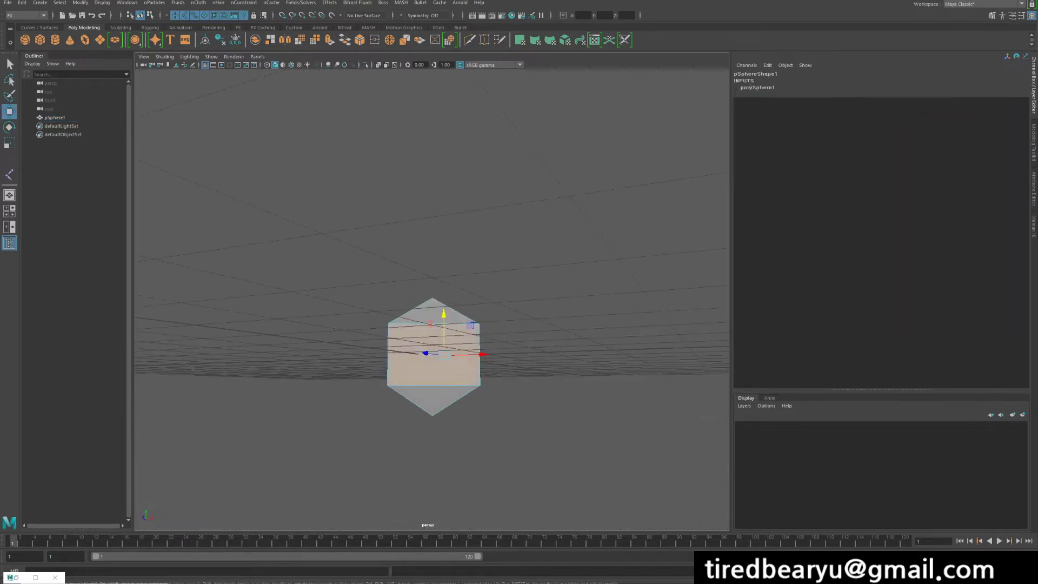
{"action": "left_click_drag", "start_coordinate": [416, 270], "coordinate": [413, 319], "text": "alt"}
{"action": "right_click_drag", "start_coordinate": [414, 318], "coordinate": [455, 306]}
{"action": "left_click_drag", "start_coordinate": [455, 306], "coordinate": [459, 346], "text": "alt"}
{"action": "left_click", "coordinate": [503, 335]}
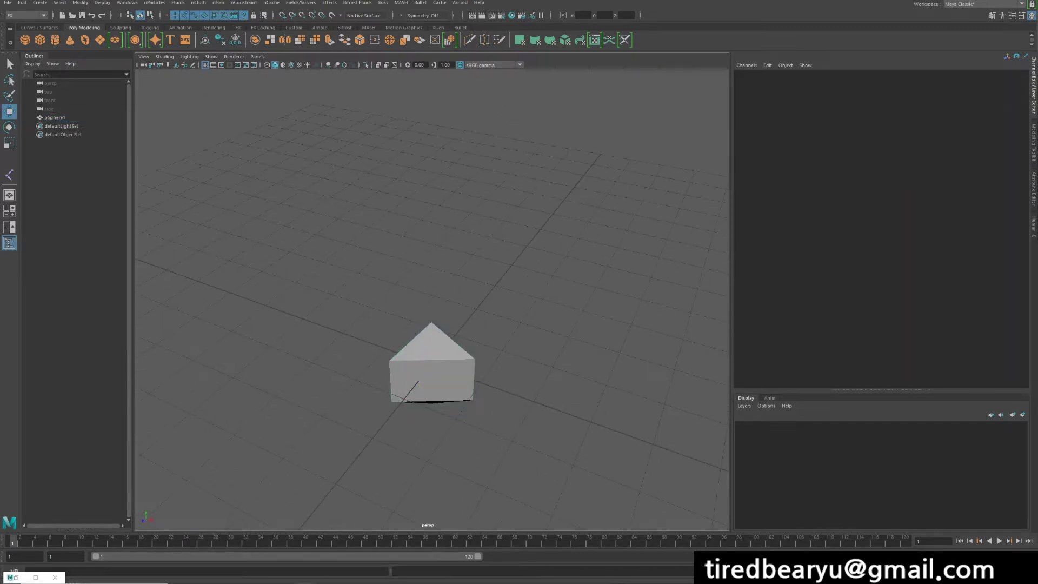
Set the sphere's axis subdivisions to 4
{"action": "left_click", "coordinate": [444, 373]}
{"action": "left_click", "coordinate": [757, 170]}
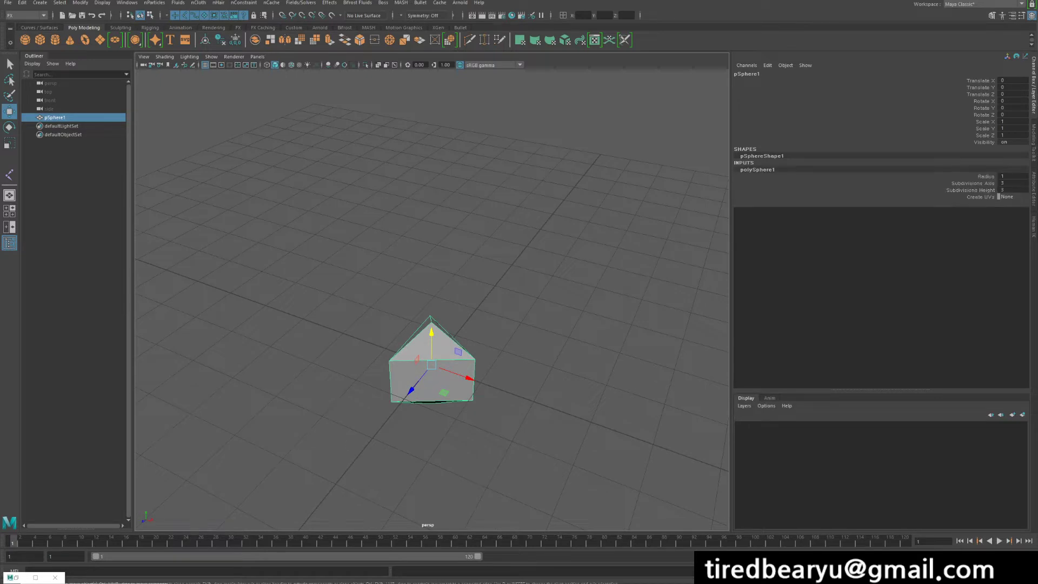
{"action": "left_click", "coordinate": [974, 183]}
{"action": "middle_click_drag", "start_coordinate": [541, 303], "coordinate": [558, 303]}
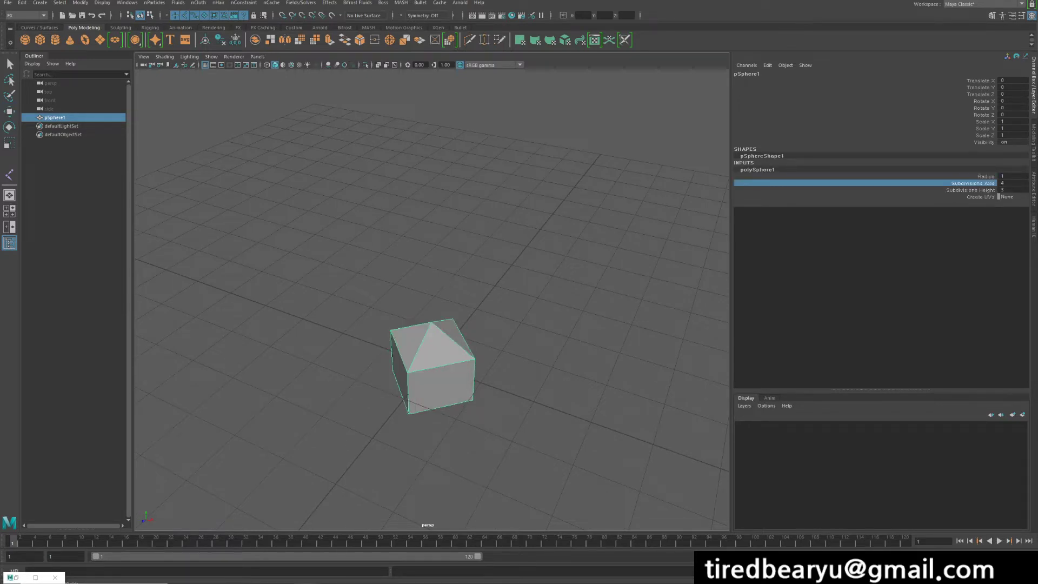
Select the sphere's middle band of faces and collapse it vertically so the shape becomes an octahedron
{"action": "left_click_drag", "start_coordinate": [558, 303], "coordinate": [522, 211], "text": "alt"}
{"action": "right_click_drag", "start_coordinate": [522, 212], "coordinate": [521, 227]}
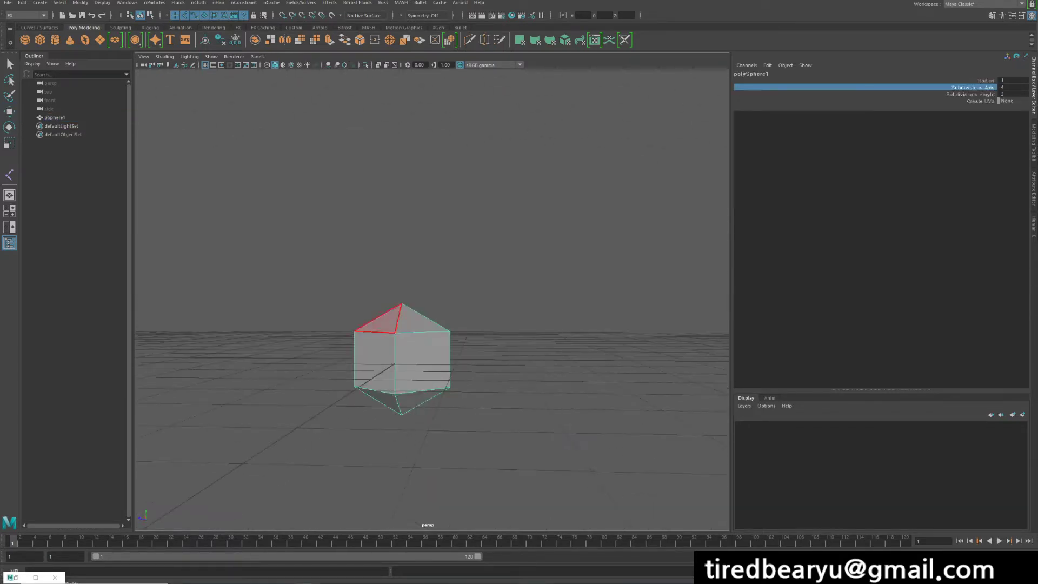
{"action": "left_click_drag", "start_coordinate": [332, 344], "coordinate": [564, 373]}
{"action": "key", "text": "w"}
{"action": "left_click_drag", "start_coordinate": [541, 351], "coordinate": [533, 335], "text": "alt"}
{"action": "key", "text": "r"}
{"action": "mouse_move", "coordinate": [402, 319]}
{"action": "left_mouse_down"}
{"action": "mouse_move", "coordinate": [402, 357]}
{"action": "mouse_move", "coordinate": [383, 317]}
{"action": "left_mouse_up"}
{"action": "left_click", "coordinate": [285, 246]}
{"action": "left_click_drag", "start_coordinate": [285, 247], "coordinate": [515, 431]}
{"action": "right_click_drag", "start_coordinate": [470, 317], "coordinate": [470, 340]}
{"action": "left_click", "coordinate": [471, 340]}
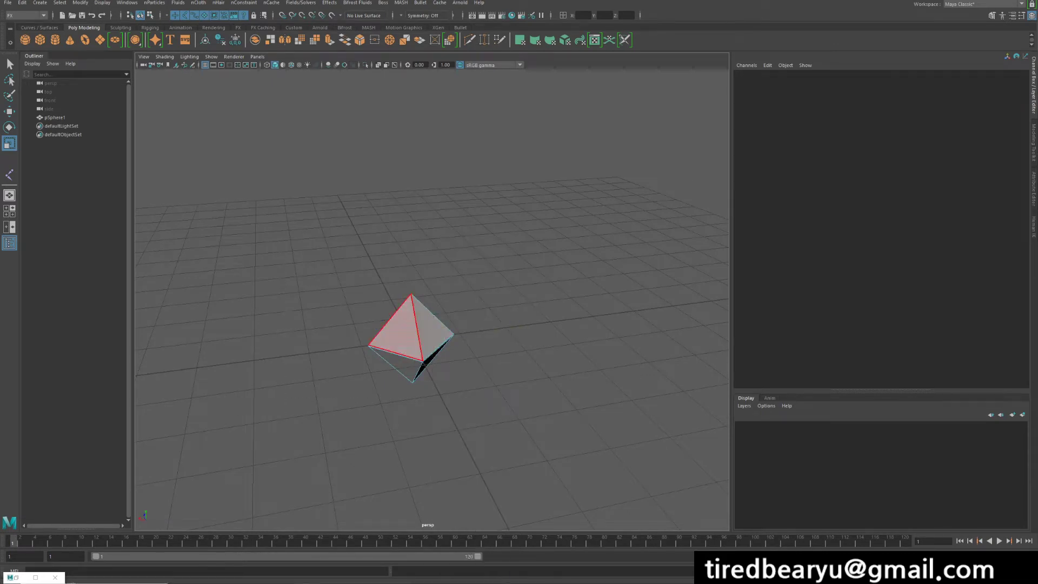
Narrow the octahedron into a slim crystal by scaling it to 0.408 in X and 0.546 in Z
{"action": "right_click_drag", "start_coordinate": [396, 330], "coordinate": [427, 310]}
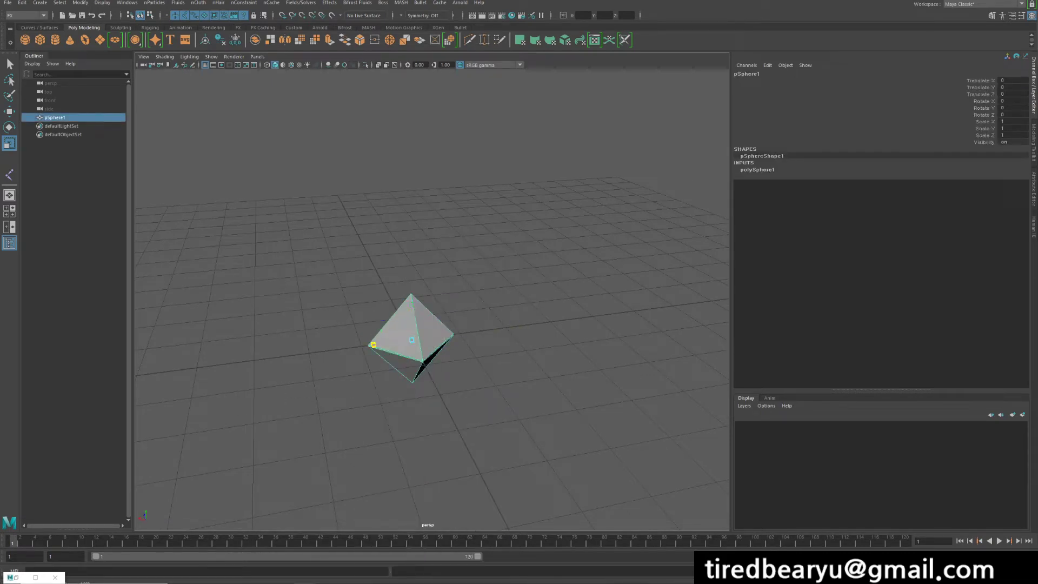
{"action": "left_click_drag", "start_coordinate": [374, 345], "coordinate": [497, 294]}
{"action": "left_click_drag", "start_coordinate": [360, 362], "coordinate": [378, 362]}
{"action": "left_click_drag", "start_coordinate": [379, 361], "coordinate": [382, 403], "text": "alt"}
{"action": "middle_click_drag", "start_coordinate": [382, 403], "coordinate": [428, 348], "text": "alt"}
Select the crystal's upper and lower faces all around, extrude them and scale the extrusion inward
{"action": "key", "text": "q"}
{"action": "right_click_drag", "start_coordinate": [448, 313], "coordinate": [447, 338]}
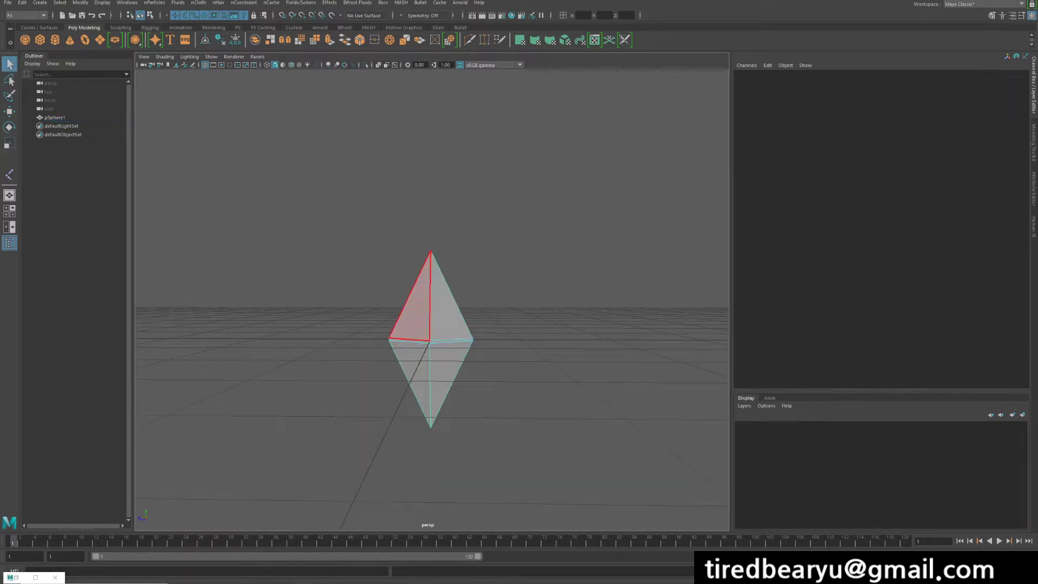
{"action": "left_click_drag", "start_coordinate": [440, 364], "coordinate": [441, 366]}
{"action": "left_click_drag", "start_coordinate": [441, 366], "coordinate": [281, 374], "text": "alt"}
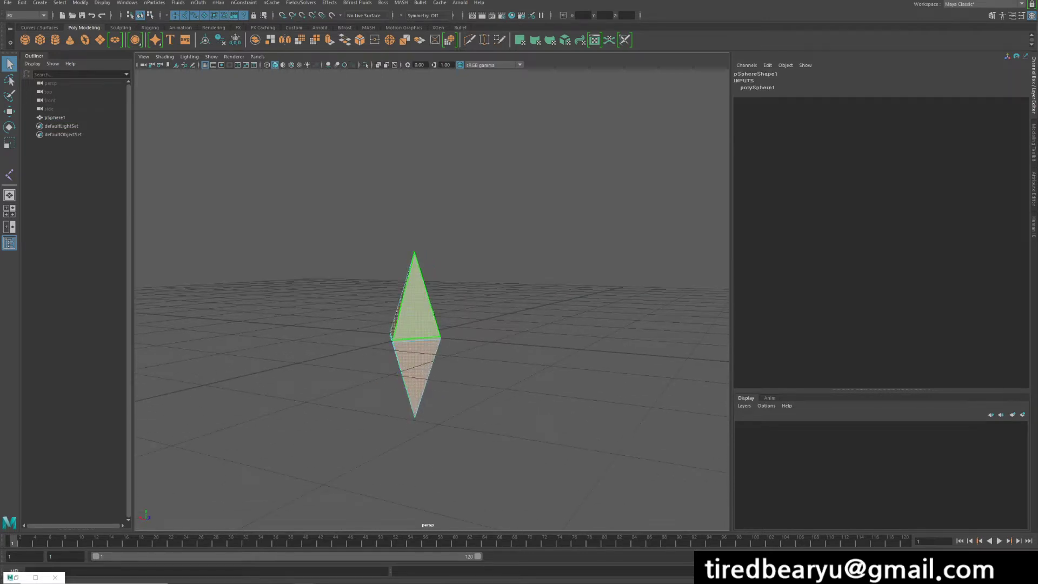
{"action": "left_click_drag", "start_coordinate": [425, 319], "coordinate": [628, 354], "text": "alt"}
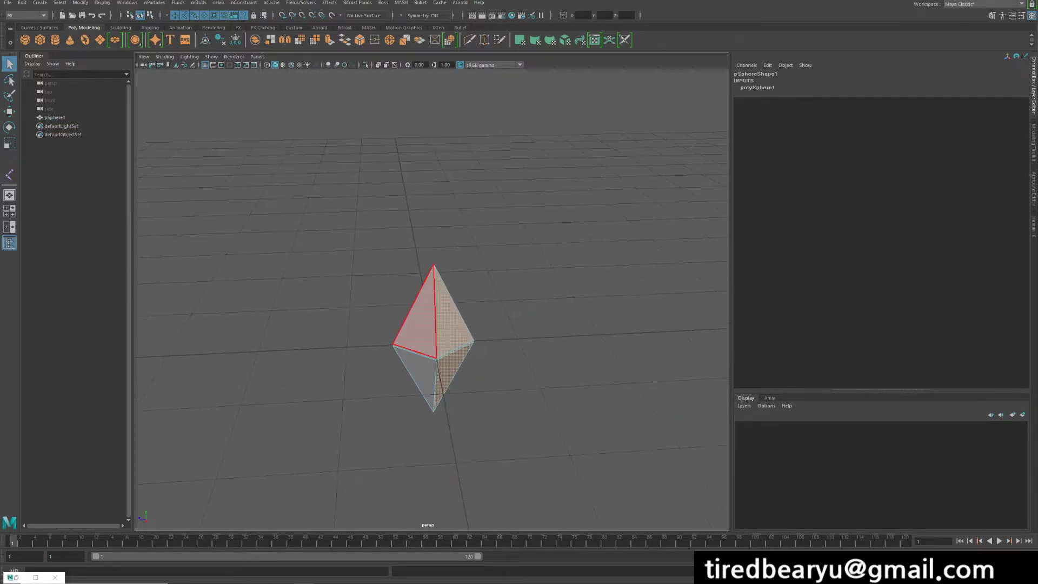
{"action": "left_click_drag", "start_coordinate": [422, 356], "coordinate": [305, 354]}
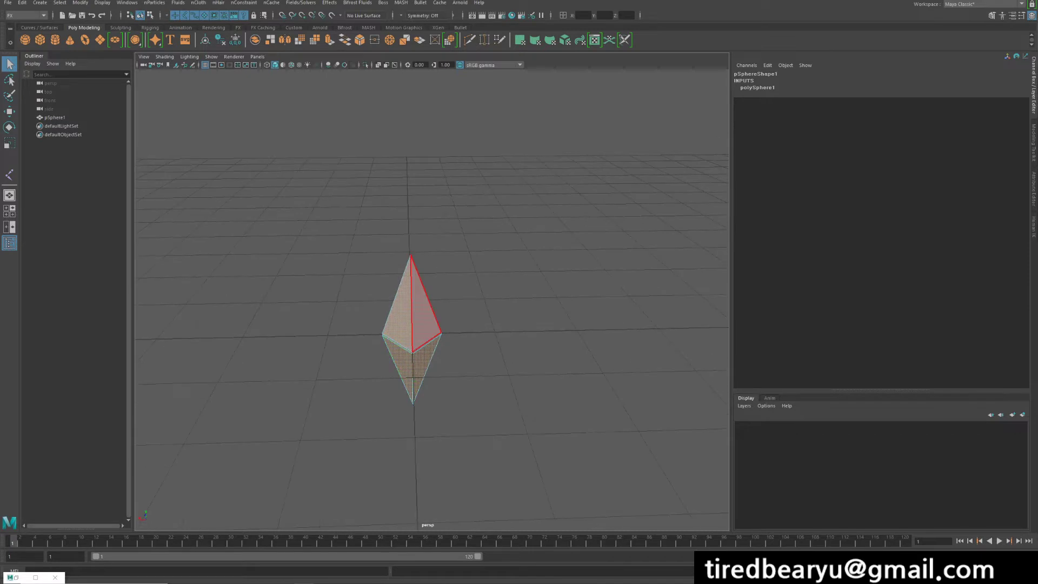
{"action": "left_click_drag", "start_coordinate": [429, 303], "coordinate": [513, 272], "text": "alt"}
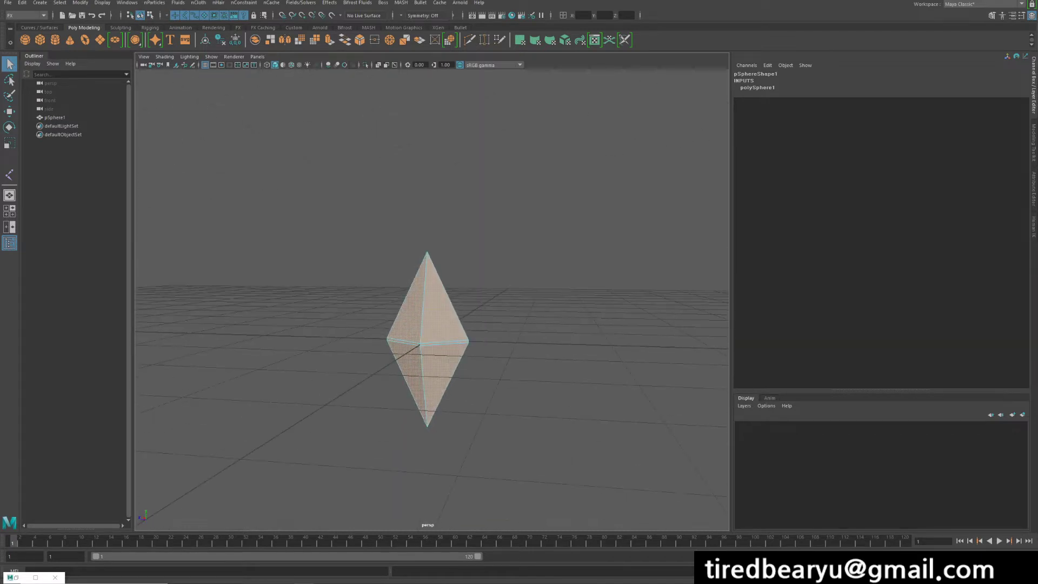
{"action": "left_click", "coordinate": [330, 40]}
{"action": "left_click_drag", "start_coordinate": [446, 311], "coordinate": [454, 317], "text": "alt"}
{"action": "scroll", "coordinate": [454, 317], "scroll_direction": "up", "scroll_amount": 4}
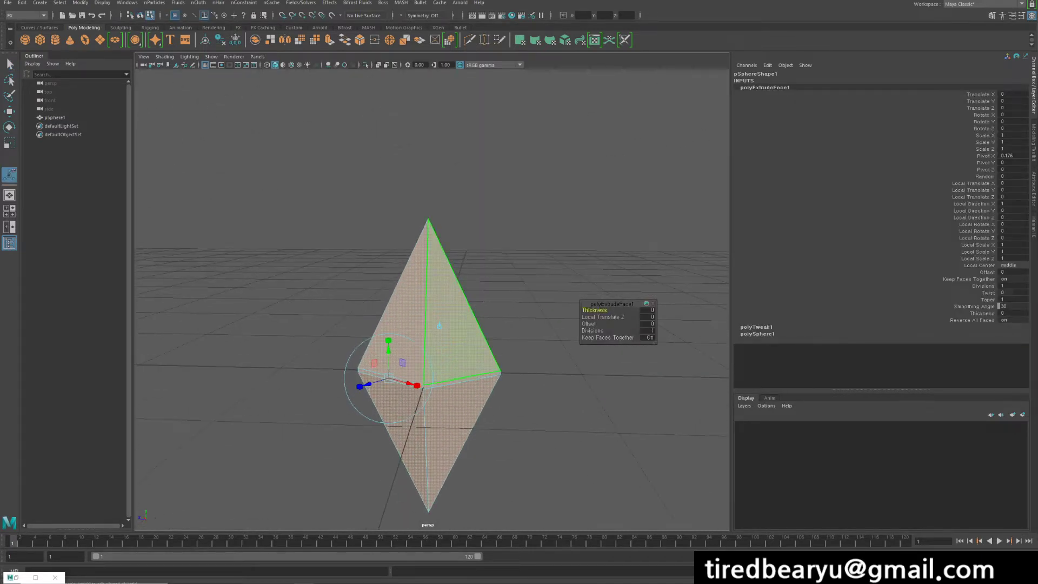
{"action": "left_click", "coordinate": [416, 386]}
{"action": "left_click_drag", "start_coordinate": [389, 379], "coordinate": [281, 394]}
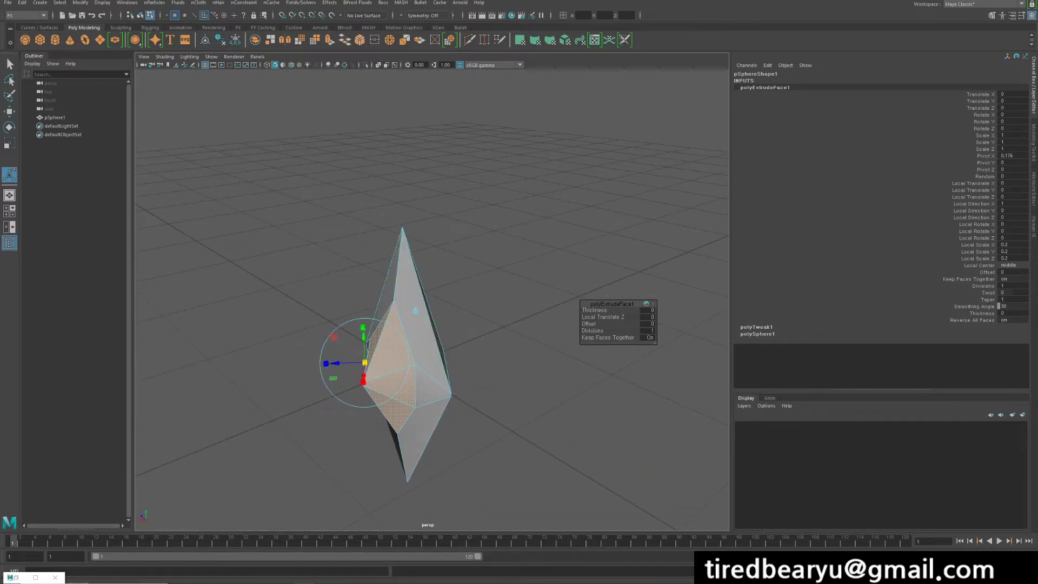
{"action": "right_click_drag", "start_coordinate": [401, 317], "coordinate": [360, 318]}
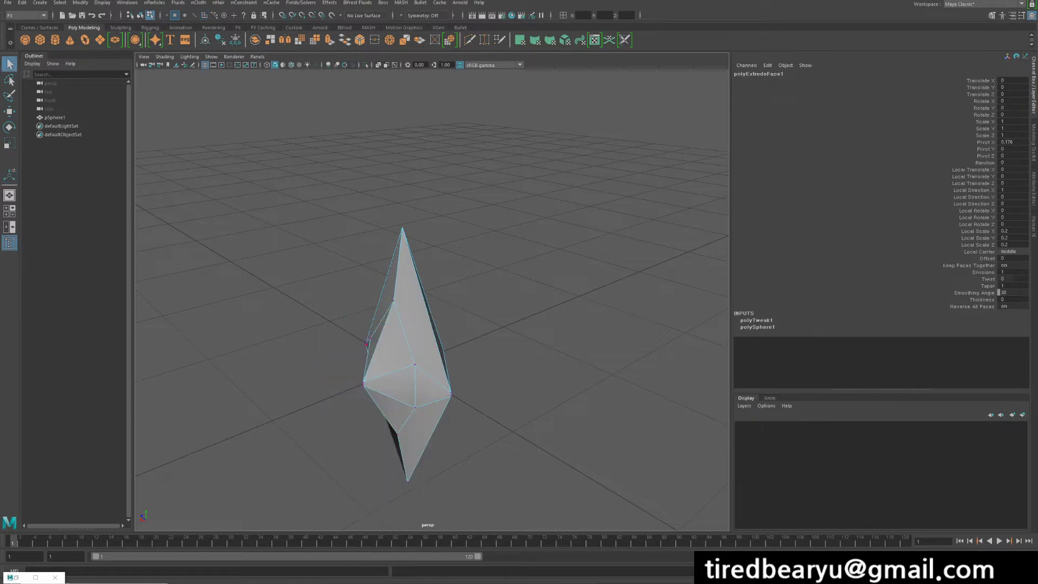
{"action": "left_click_drag", "start_coordinate": [363, 382], "coordinate": [465, 348], "text": "alt"}
{"action": "key", "text": "w"}
{"action": "key", "text": "q"}
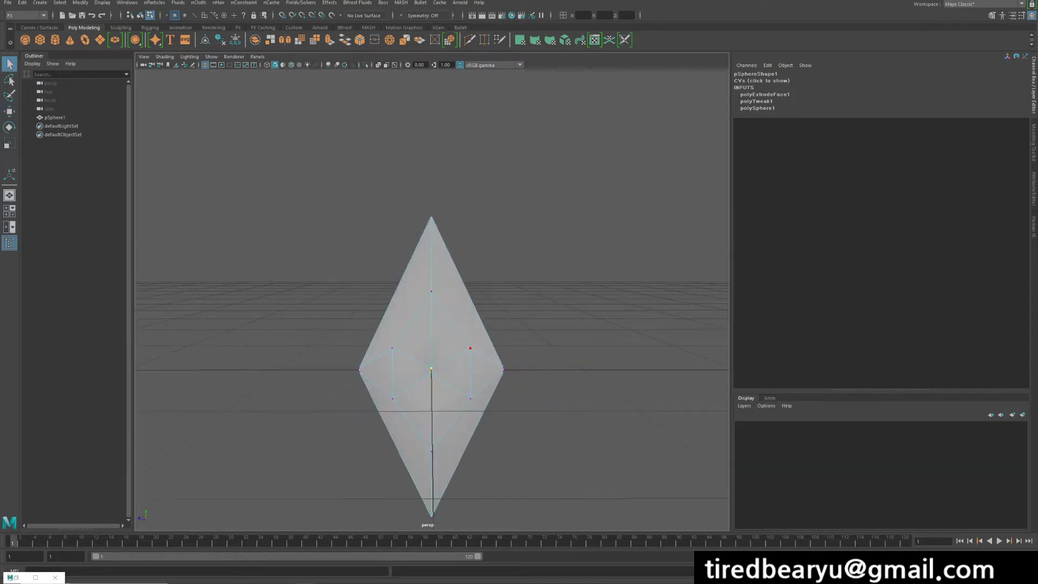
{"action": "right_click_drag", "start_coordinate": [462, 318], "coordinate": [503, 306]}
{"action": "left_click_drag", "start_coordinate": [503, 306], "coordinate": [480, 298], "text": "alt"}
{"action": "scroll", "coordinate": [481, 298], "scroll_direction": "up", "scroll_amount": 2}
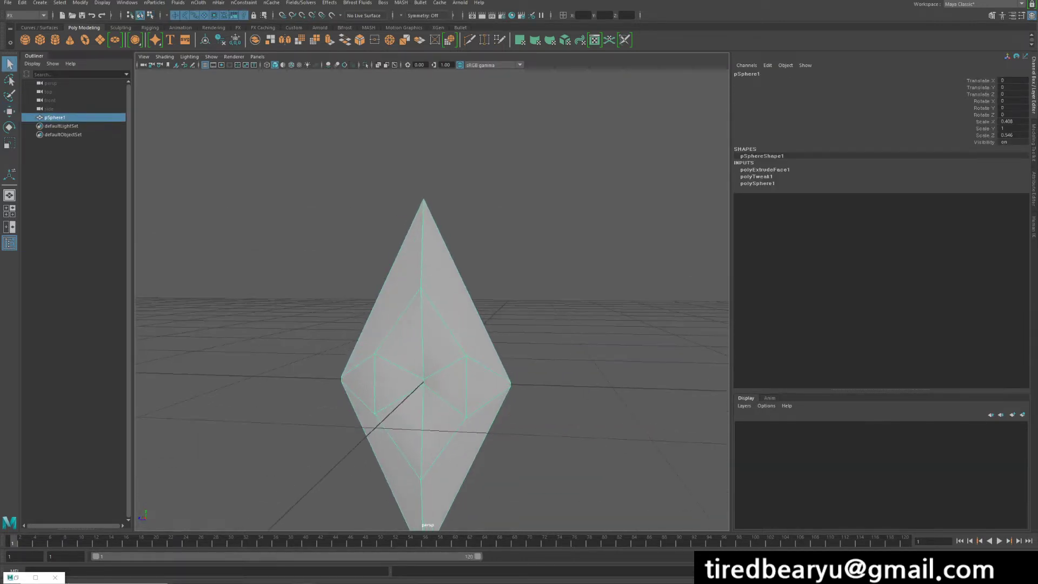
{"action": "left_click", "coordinate": [469, 40]}
{"action": "left_click", "coordinate": [451, 363]}
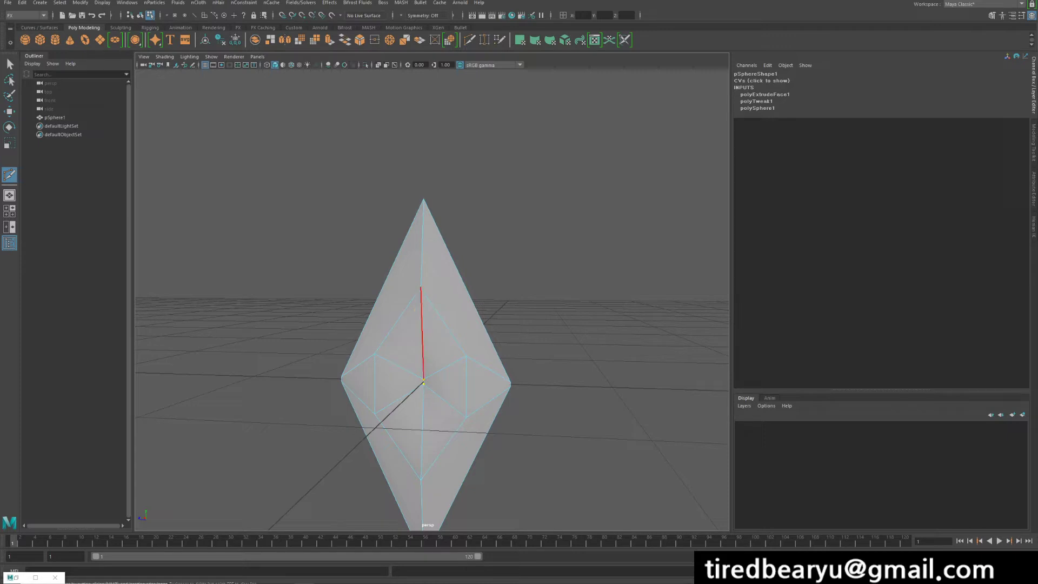
Extrude the crystal's inner faces with a local scale of 0.667 in X and Y and 0.702 in Z
{"action": "right_click_drag", "start_coordinate": [423, 303], "coordinate": [424, 327]}
{"action": "key", "text": "w"}
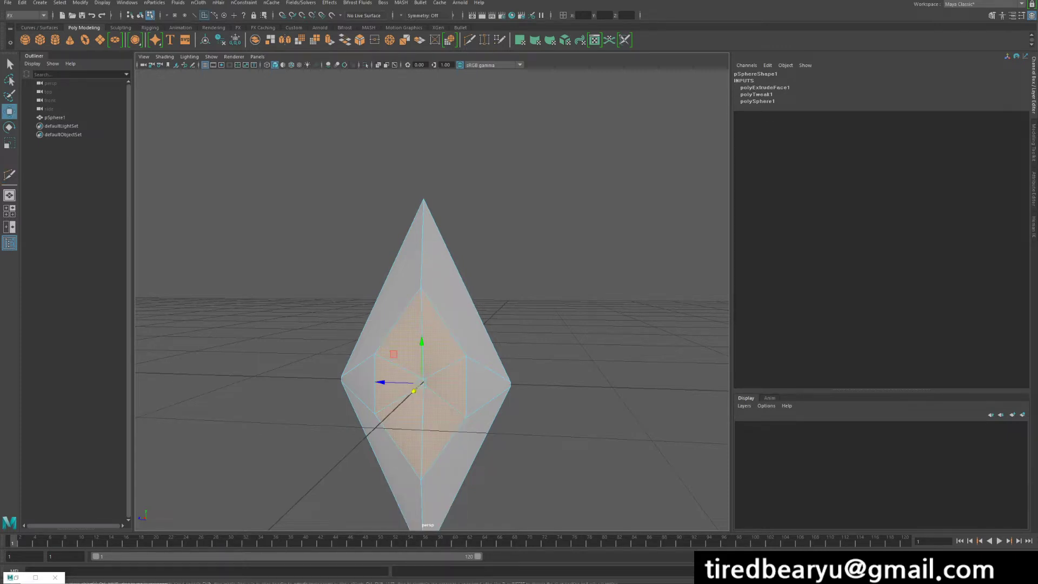
{"action": "key", "text": "ctrl+e"}
{"action": "left_click_drag", "start_coordinate": [424, 346], "coordinate": [460, 373], "text": "alt"}
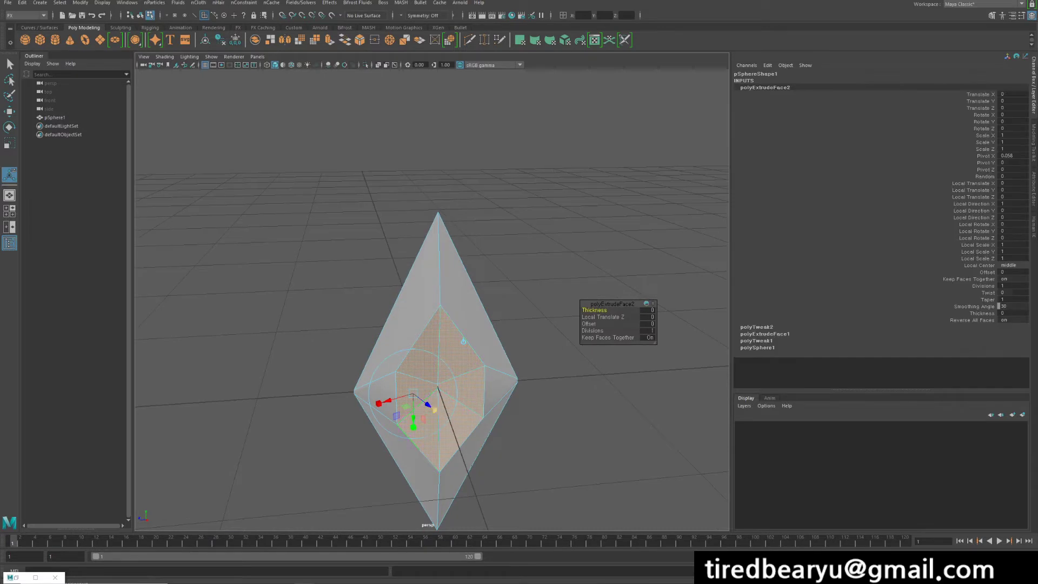
{"action": "left_click_drag", "start_coordinate": [434, 409], "coordinate": [368, 463]}
{"action": "right_click_drag", "start_coordinate": [476, 320], "coordinate": [512, 292]}
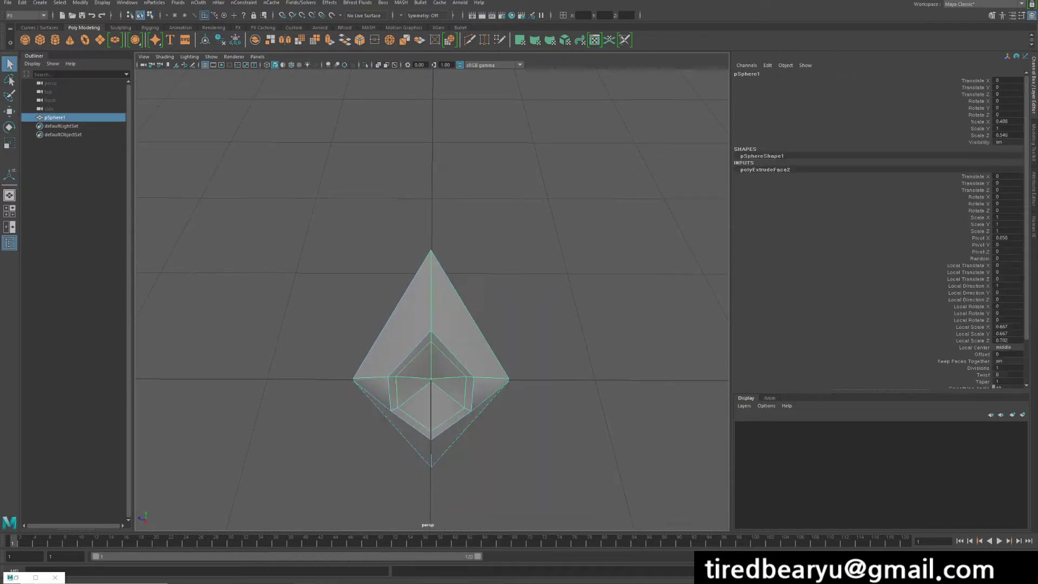
{"action": "left_click", "coordinate": [547, 314]}
{"action": "left_click_drag", "start_coordinate": [541, 313], "coordinate": [473, 241], "text": "alt"}
{"action": "left_click", "coordinate": [443, 313]}
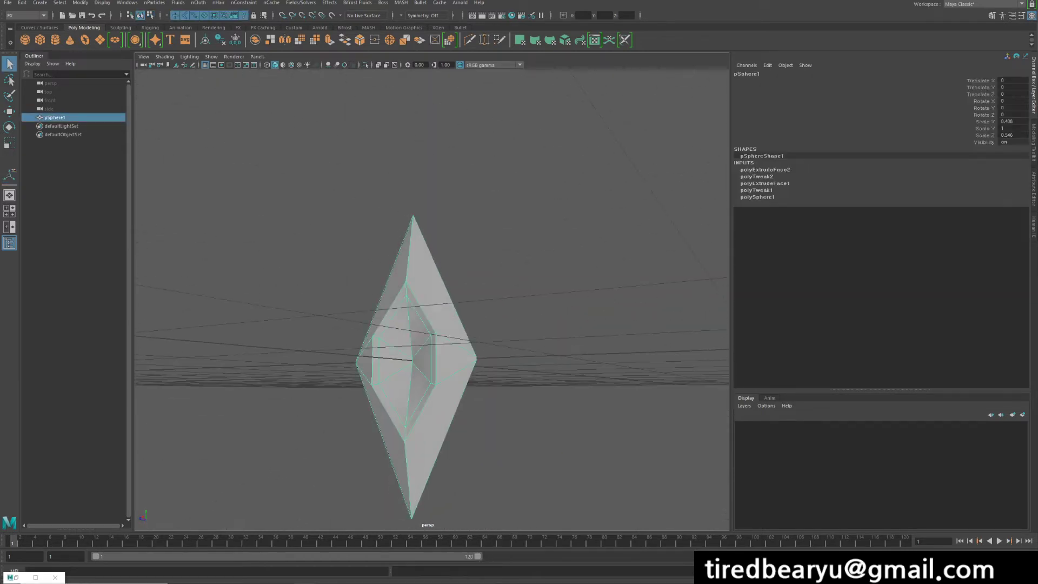
{"action": "left_click_drag", "start_coordinate": [444, 313], "coordinate": [460, 370], "text": "alt"}
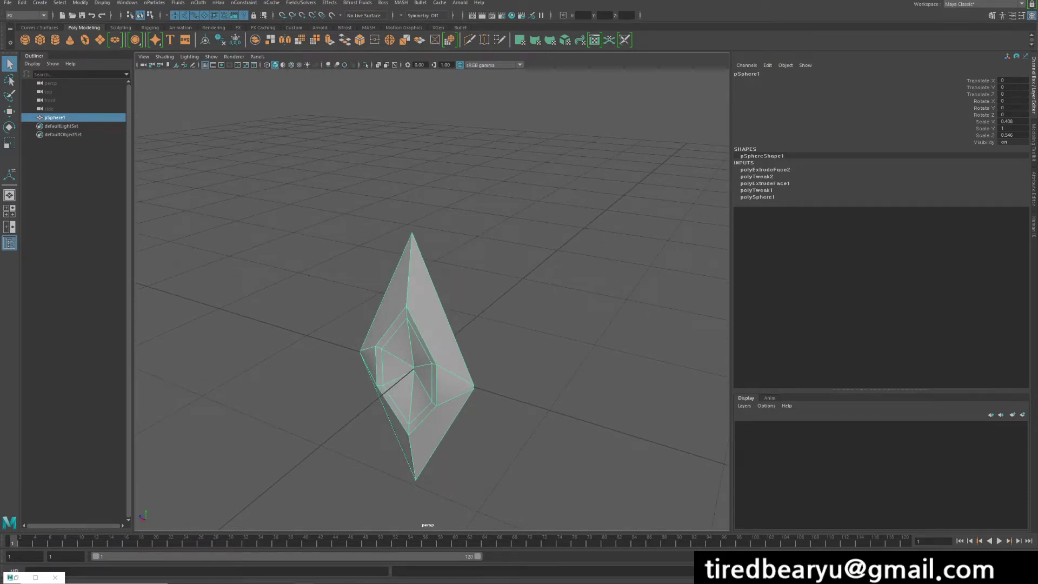
{"action": "left_click_drag", "start_coordinate": [459, 370], "coordinate": [365, 294], "text": "alt"}
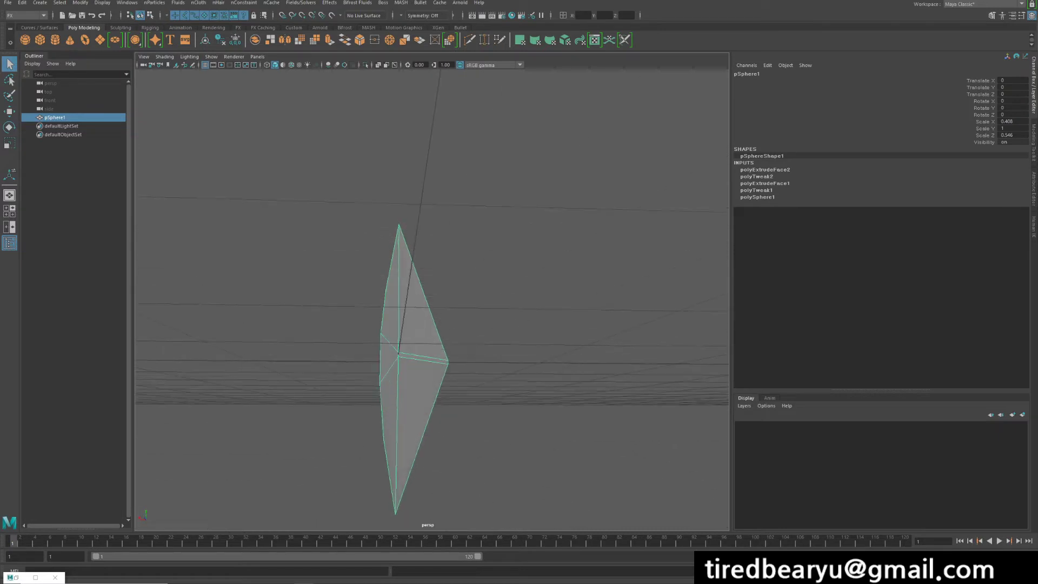
{"action": "right_click_drag", "start_coordinate": [444, 317], "coordinate": [393, 318]}
{"action": "left_click", "coordinate": [421, 384]}
{"action": "left_click", "coordinate": [424, 341], "text": "shift"}
{"action": "key", "text": "w"}
{"action": "key", "text": "r"}
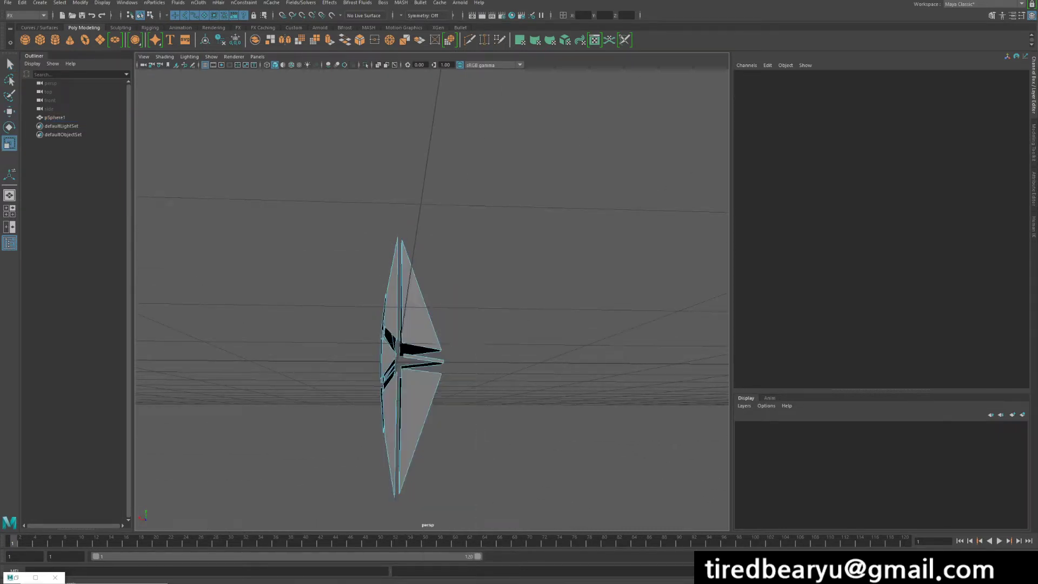
{"action": "left_click_drag", "start_coordinate": [395, 319], "coordinate": [475, 395]}
{"action": "key", "text": "w"}
{"action": "left_click_drag", "start_coordinate": [390, 362], "coordinate": [441, 386]}
{"action": "right_click_drag", "start_coordinate": [436, 317], "coordinate": [477, 306]}
{"action": "scroll", "coordinate": [478, 306], "scroll_direction": "down", "scroll_amount": 3}
{"action": "left_click", "coordinate": [500, 311]}
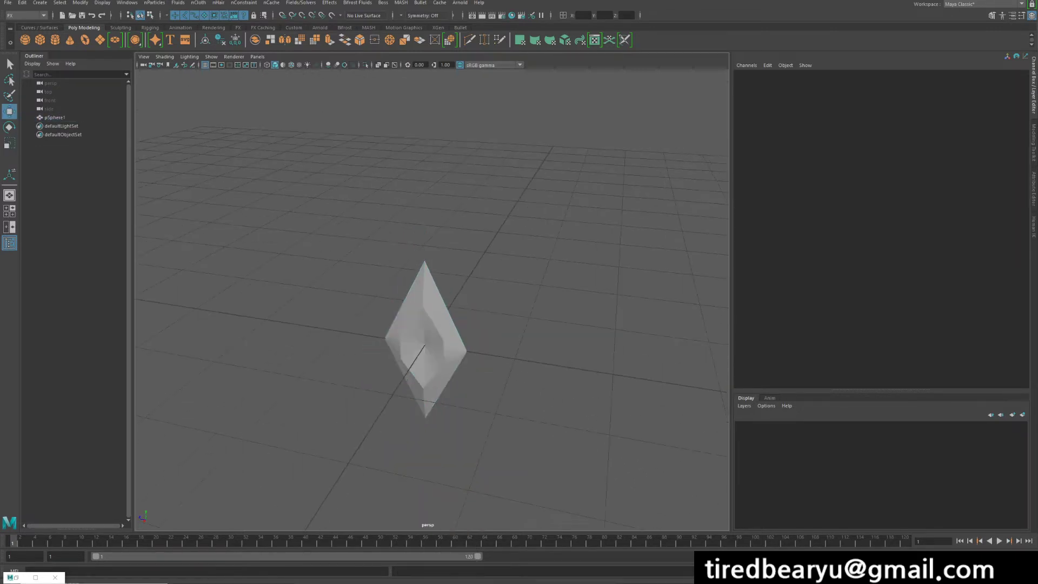
Select the crystal and duplicate it three times in place
{"action": "left_click", "coordinate": [435, 330]}
{"action": "left_click_drag", "start_coordinate": [436, 330], "coordinate": [478, 303], "text": "alt"}
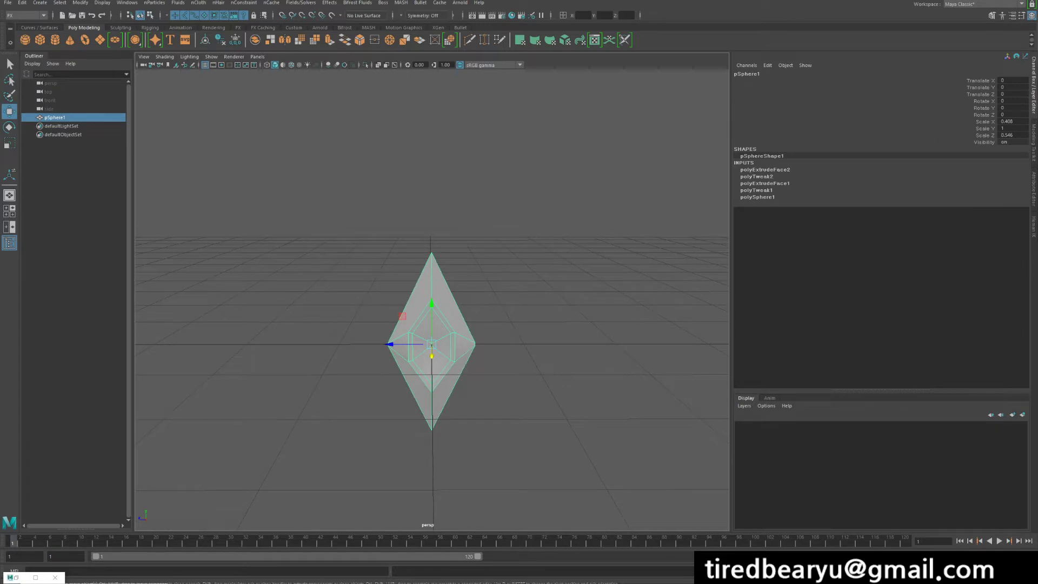
{"action": "key", "text": "ctrl+d"}
{"action": "key", "text": "ctrl+d"}
{"action": "key", "text": "ctrl+d"}
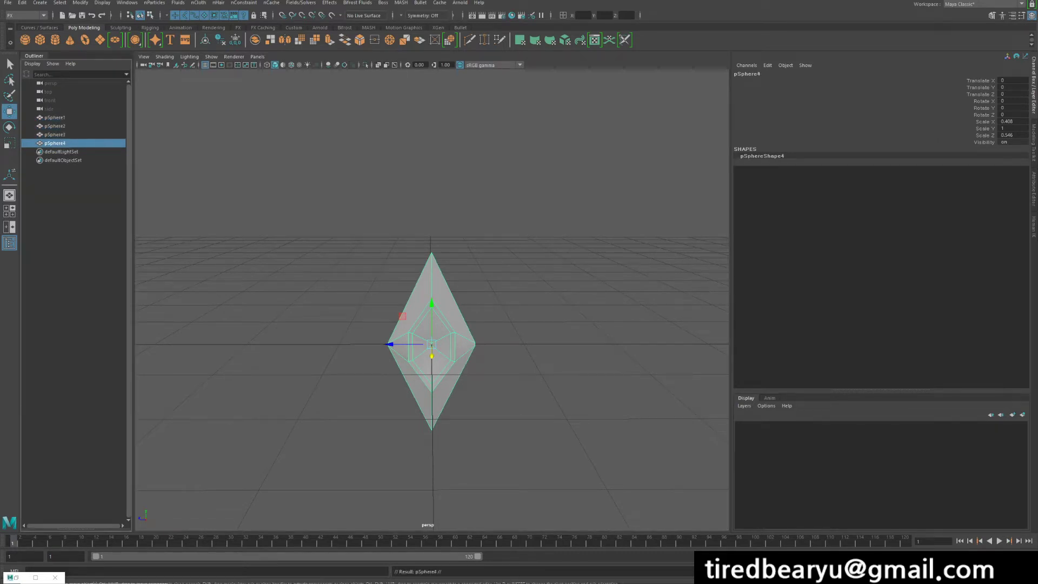
{"action": "left_click", "coordinate": [55, 117]}
{"action": "left_click_drag", "start_coordinate": [54, 117], "coordinate": [55, 143]}
{"action": "left_click", "coordinate": [65, 217]}
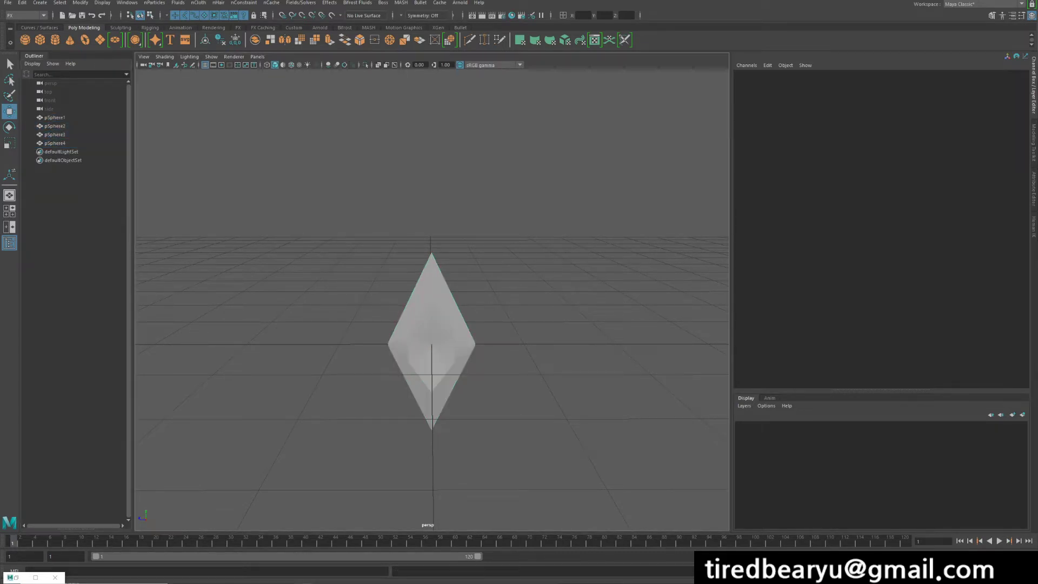
Assign a new Blinn material to pSphere1 and set its color to pure blue
{"action": "left_click", "coordinate": [55, 117]}
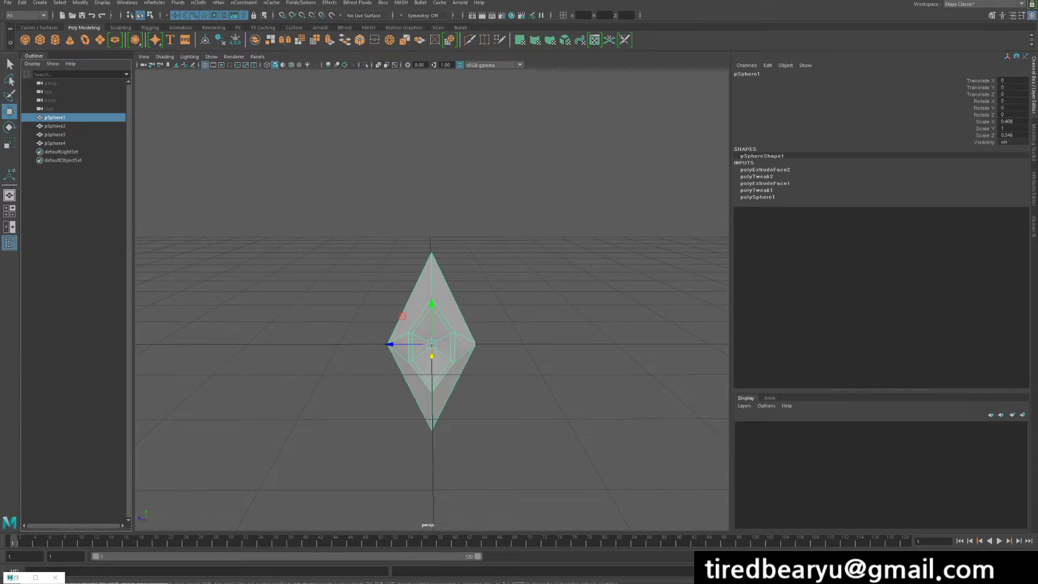
{"action": "right_click", "coordinate": [251, 120]}
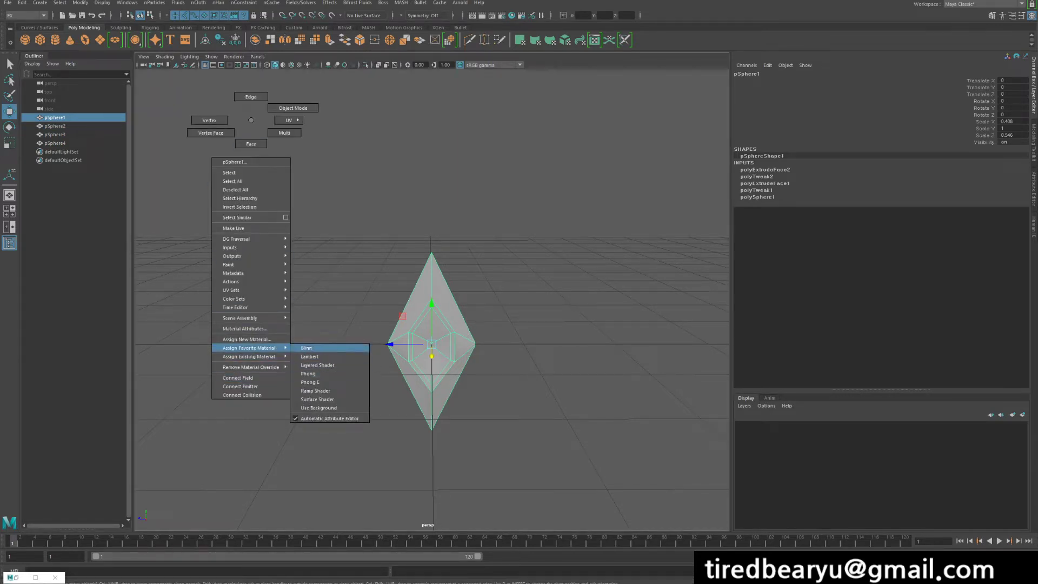
{"action": "left_click", "coordinate": [306, 347]}
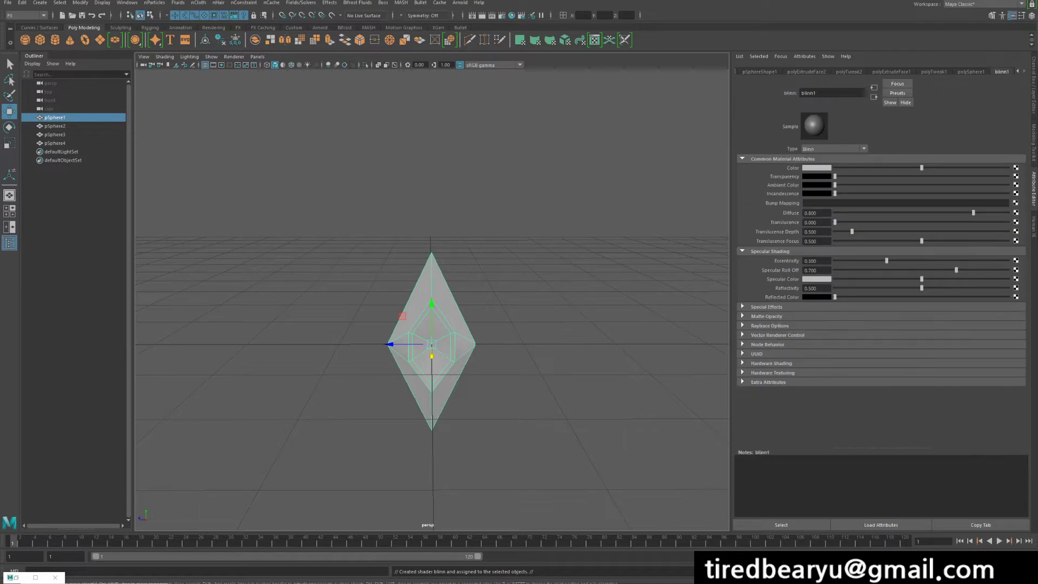
{"action": "left_click", "coordinate": [816, 167]}
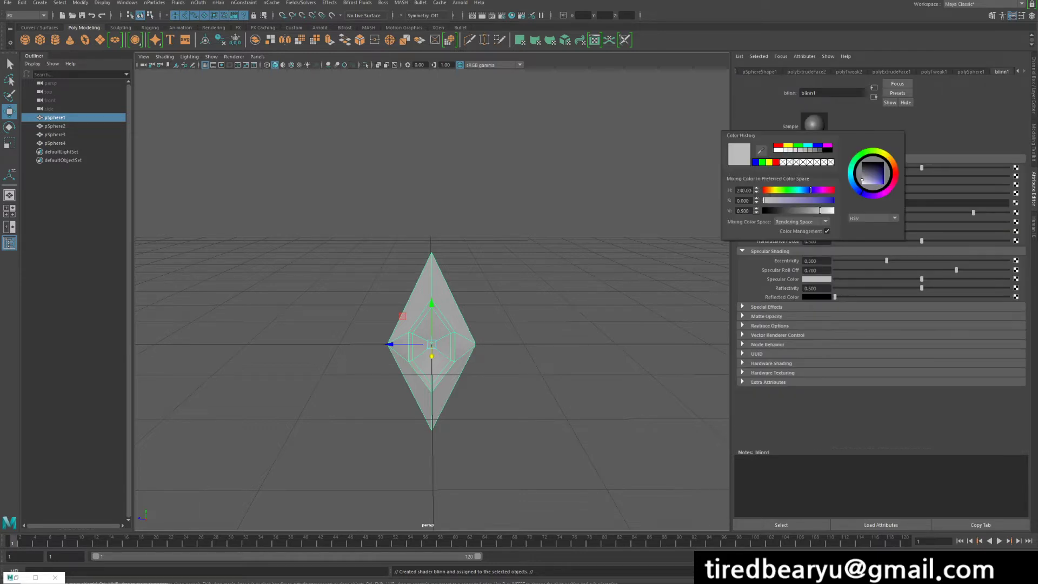
{"action": "left_click", "coordinate": [817, 145]}
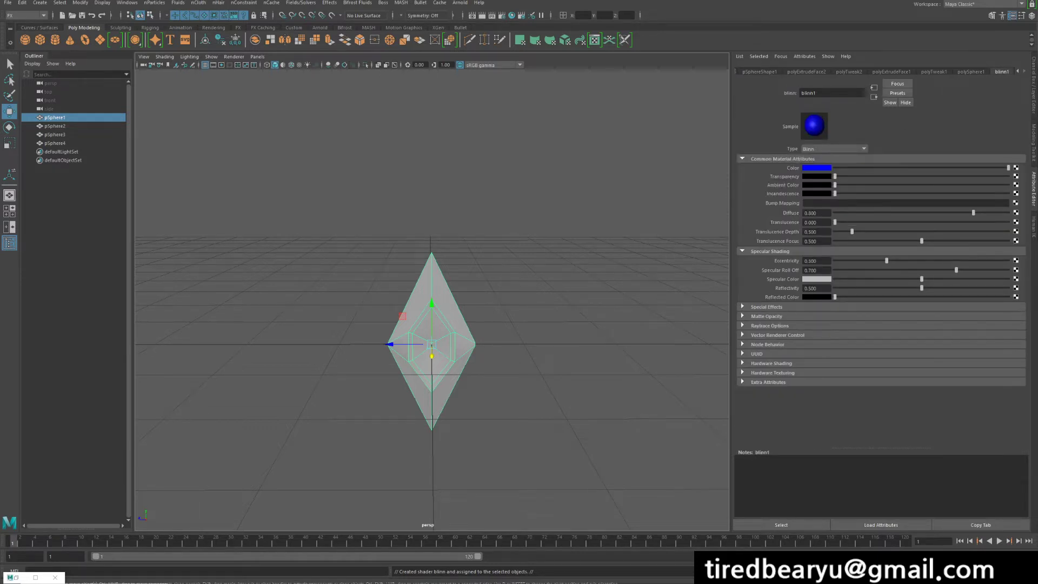
Assign a new Blinn material to pSphere2 and set its color to pure green
{"action": "left_click", "coordinate": [54, 126]}
{"action": "right_click_drag", "start_coordinate": [533, 168], "coordinate": [588, 395]}
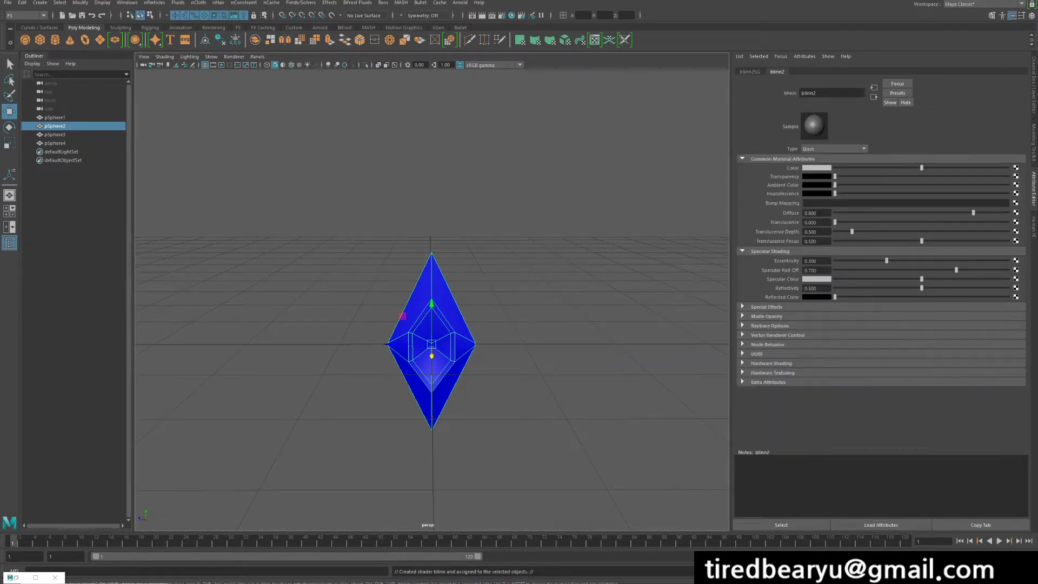
{"action": "left_click", "coordinate": [820, 168]}
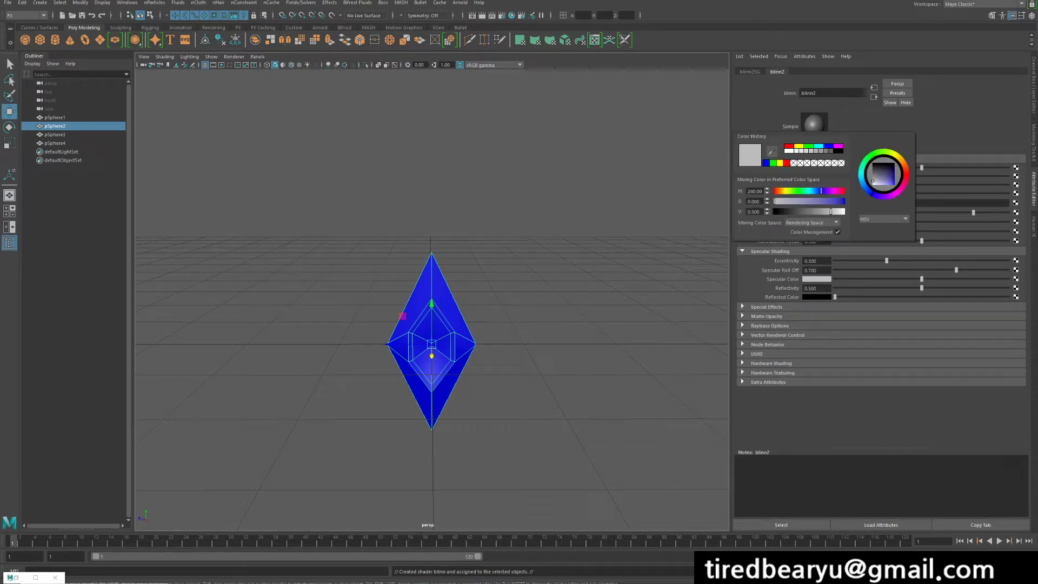
{"action": "left_click", "coordinate": [809, 146]}
Assign a new Blinn material to pSphere3 and set its color to pure yellow
{"action": "left_click", "coordinate": [55, 134]}
{"action": "right_click_drag", "start_coordinate": [381, 134], "coordinate": [380, 135]}
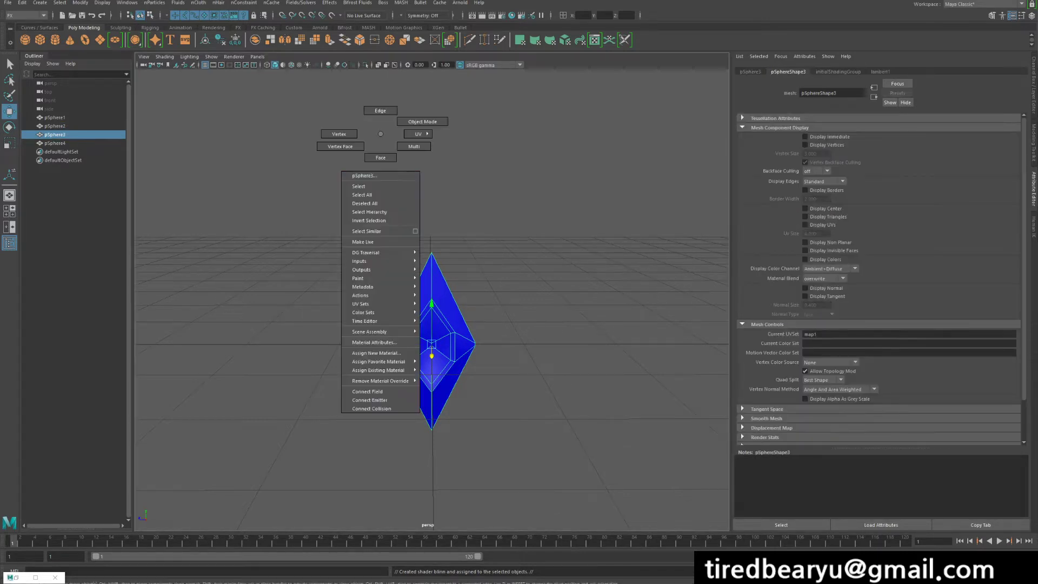
{"action": "mouse_move", "coordinate": [378, 361]}
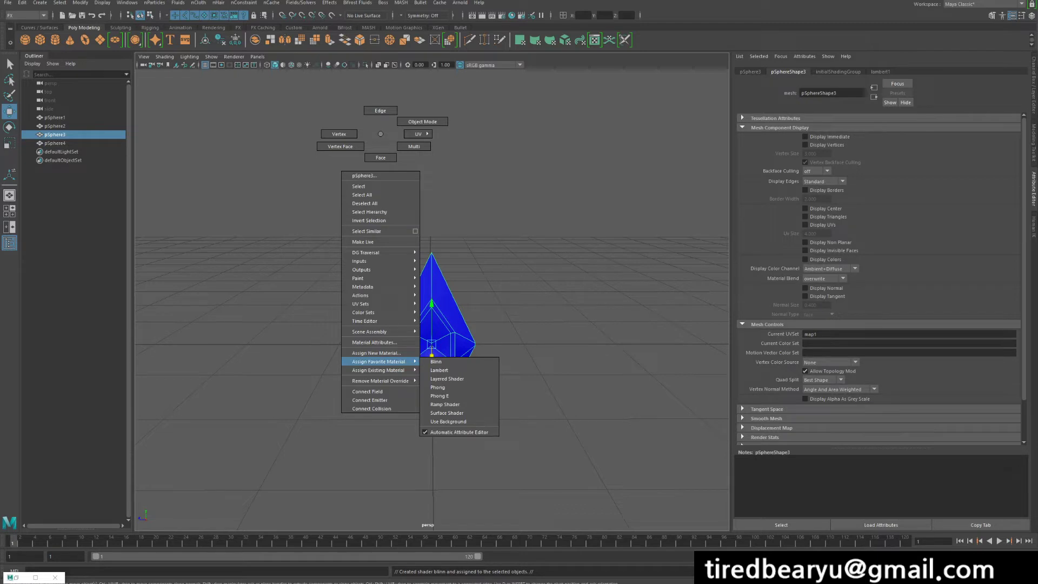
{"action": "left_click", "coordinate": [436, 362]}
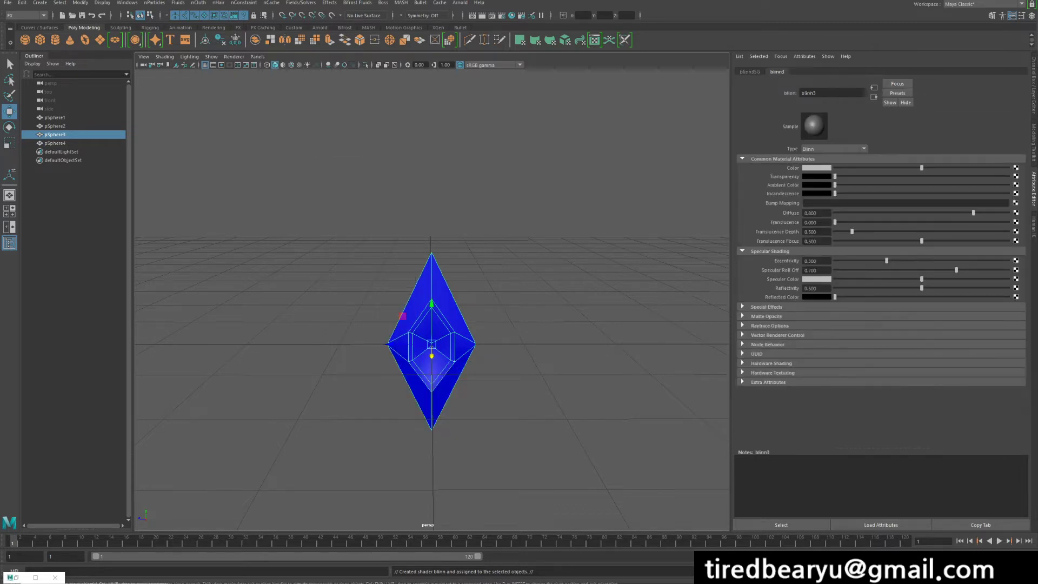
{"action": "left_click", "coordinate": [817, 168]}
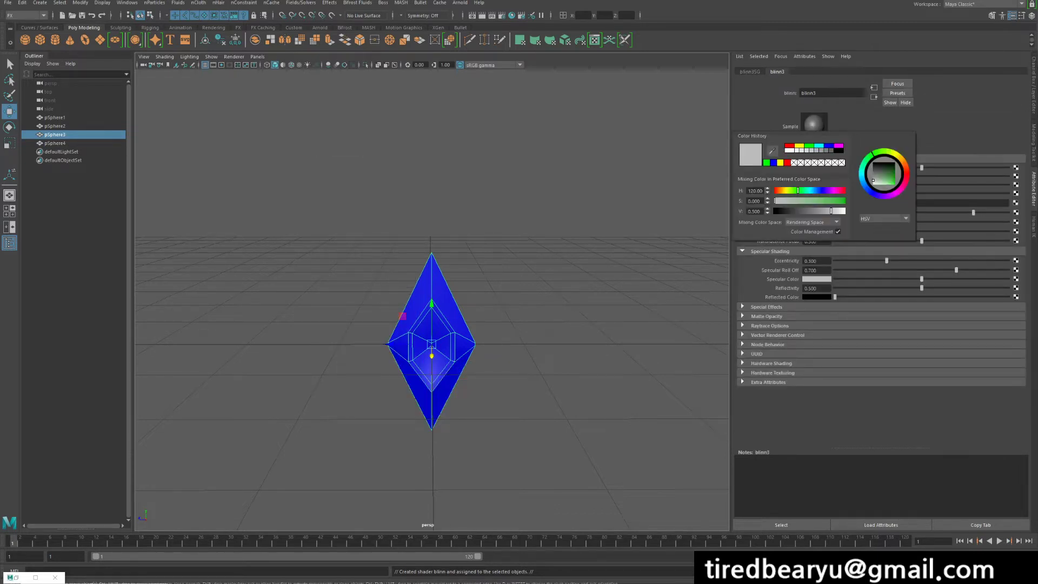
{"action": "left_click", "coordinate": [799, 146]}
Assign a new Blinn material to pSphere4 and set its color to pure red
{"action": "left_click", "coordinate": [55, 143]}
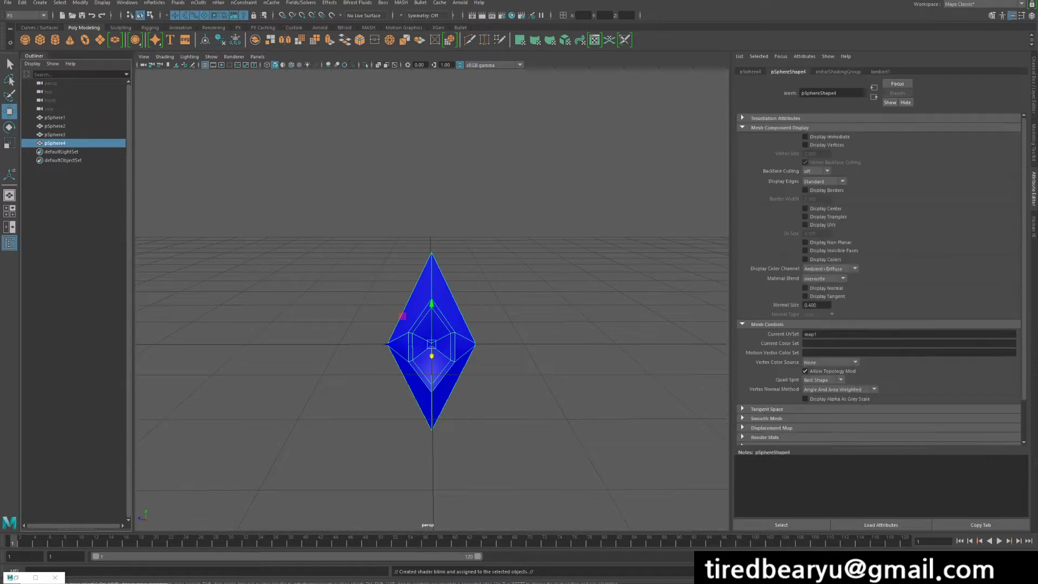
{"action": "right_click_drag", "start_coordinate": [478, 122], "coordinate": [538, 351]}
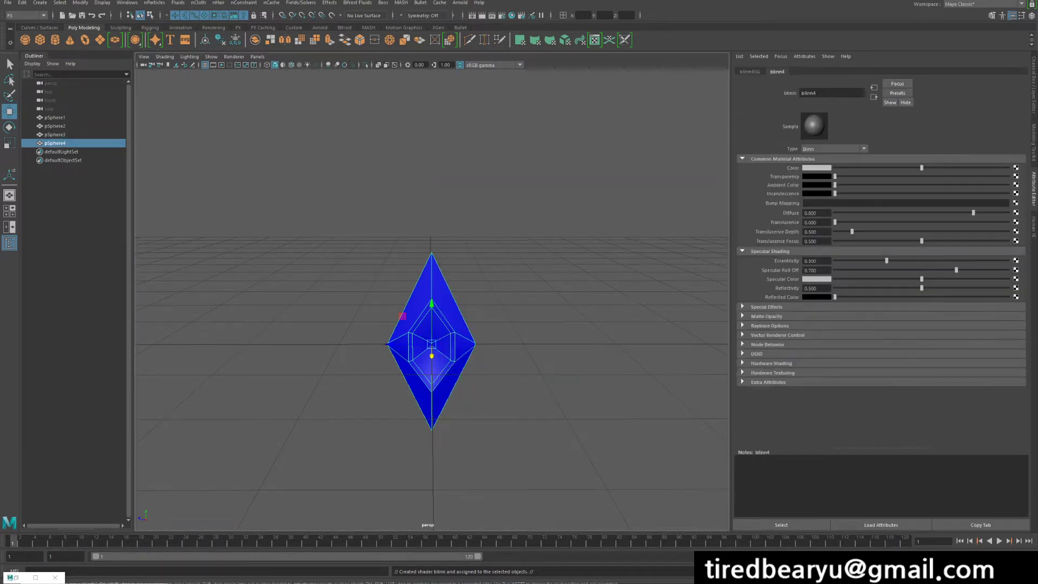
{"action": "left_click", "coordinate": [816, 168]}
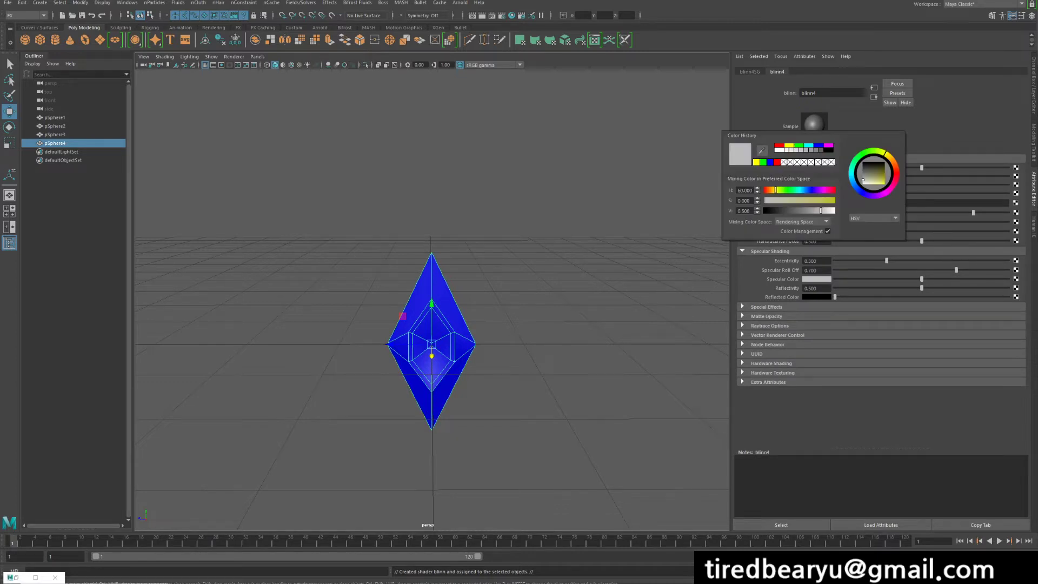
{"action": "left_click", "coordinate": [780, 145]}
Pull the overlapping crystals apart along Z to check each one's color
{"action": "left_click", "coordinate": [617, 173]}
{"action": "left_click_drag", "start_coordinate": [605, 217], "coordinate": [581, 207], "text": "alt"}
{"action": "left_click", "coordinate": [433, 335]}
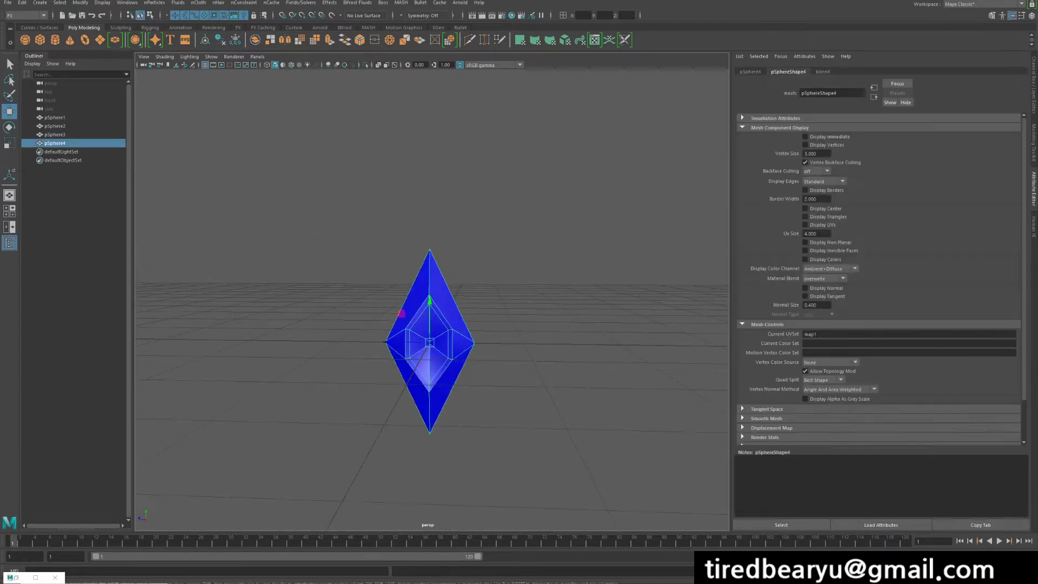
{"action": "left_click_drag", "start_coordinate": [391, 343], "coordinate": [501, 344]}
{"action": "left_click", "coordinate": [433, 335]}
{"action": "left_click", "coordinate": [432, 335]}
{"action": "left_click", "coordinate": [432, 335]}
{"action": "key", "text": "ctrl+z"}
{"action": "left_click", "coordinate": [541, 195]}
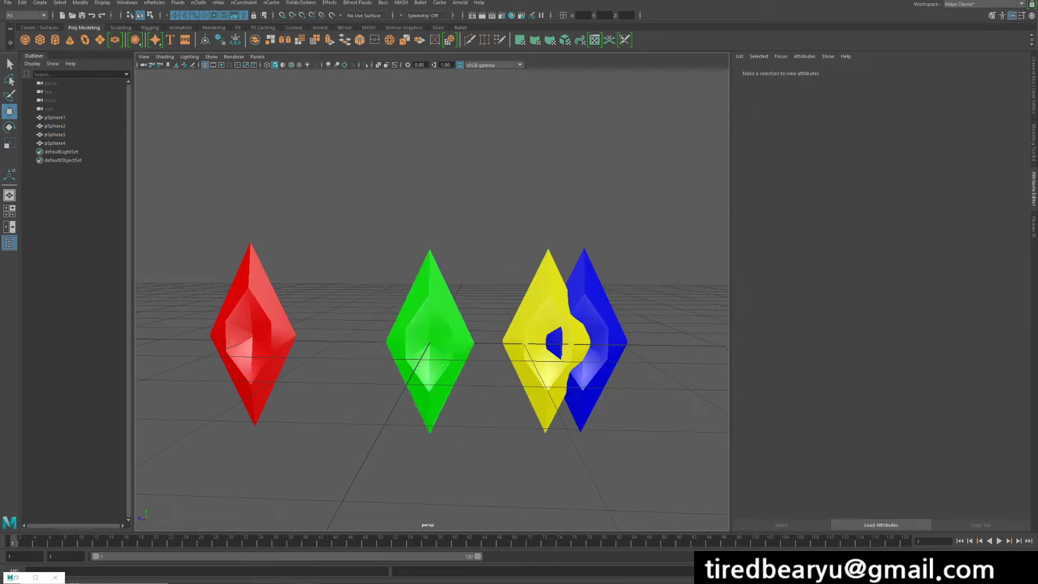
Undo the moves that spread the four crystals apart
{"action": "left_click_drag", "start_coordinate": [541, 205], "coordinate": [514, 232], "text": "alt"}
{"action": "key", "text": "ctrl+z"}
{"action": "key", "text": "ctrl+z"}
{"action": "key", "text": "ctrl+z"}
{"action": "key", "text": "ctrl+z"}
{"action": "key", "text": "ctrl+z"}
{"action": "key", "text": "ctrl+z"}
{"action": "key", "text": "ctrl+z"}
{"action": "key", "text": "ctrl+z"}
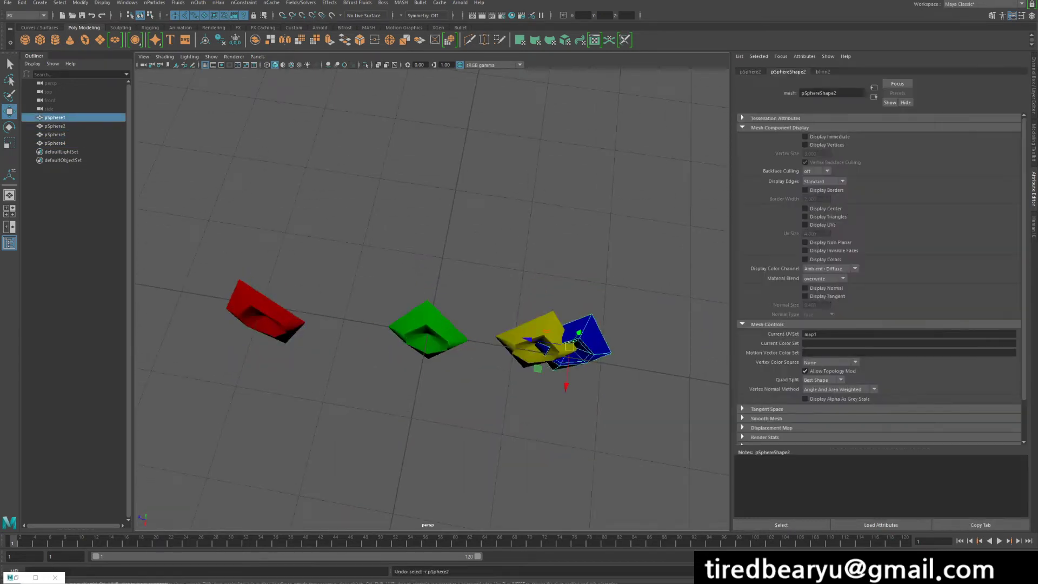
{"action": "key", "text": "ctrl+z"}
{"action": "key", "text": "ctrl+z"}
{"action": "key", "text": "ctrl+z"}
{"action": "key", "text": "ctrl+z"}
{"action": "key", "text": "ctrl+z"}
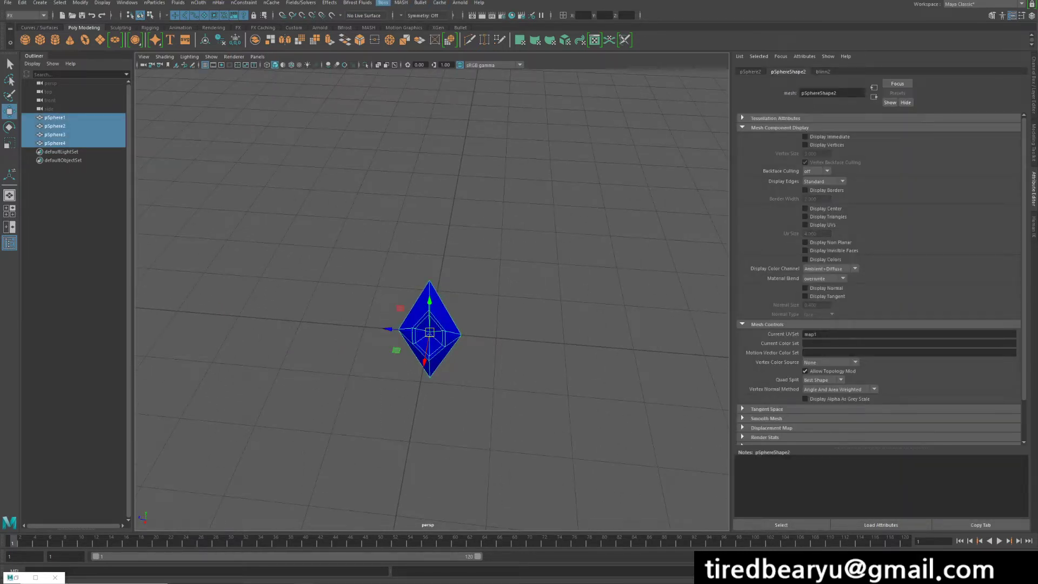
Create a MASH network from the four selected crystals in the MASH Editor
{"action": "left_click", "coordinate": [401, 2]}
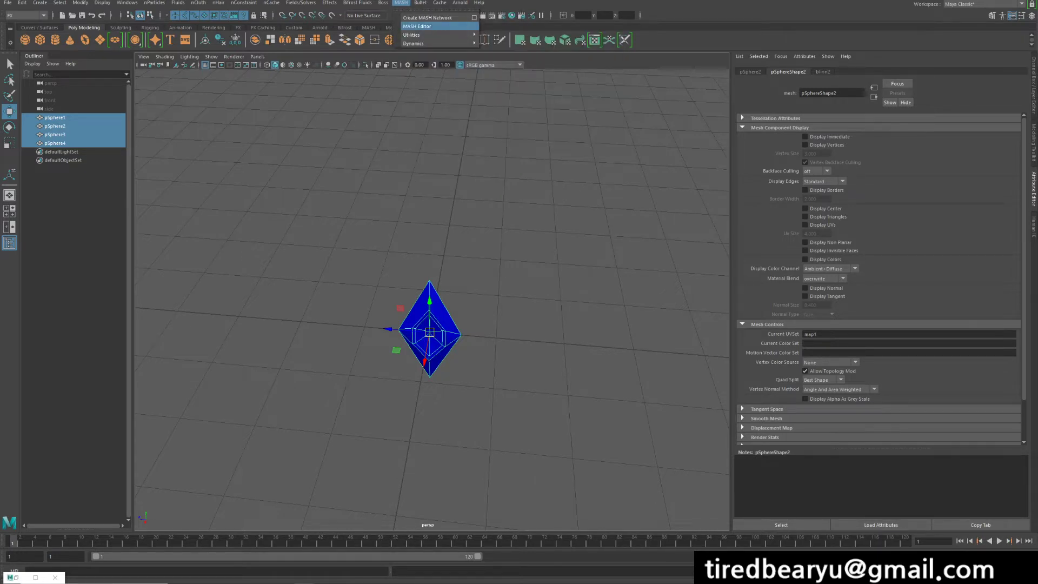
{"action": "left_click", "coordinate": [416, 26]}
{"action": "left_click_drag", "start_coordinate": [831, 164], "coordinate": [271, 70]}
{"action": "left_click", "coordinate": [248, 82]}
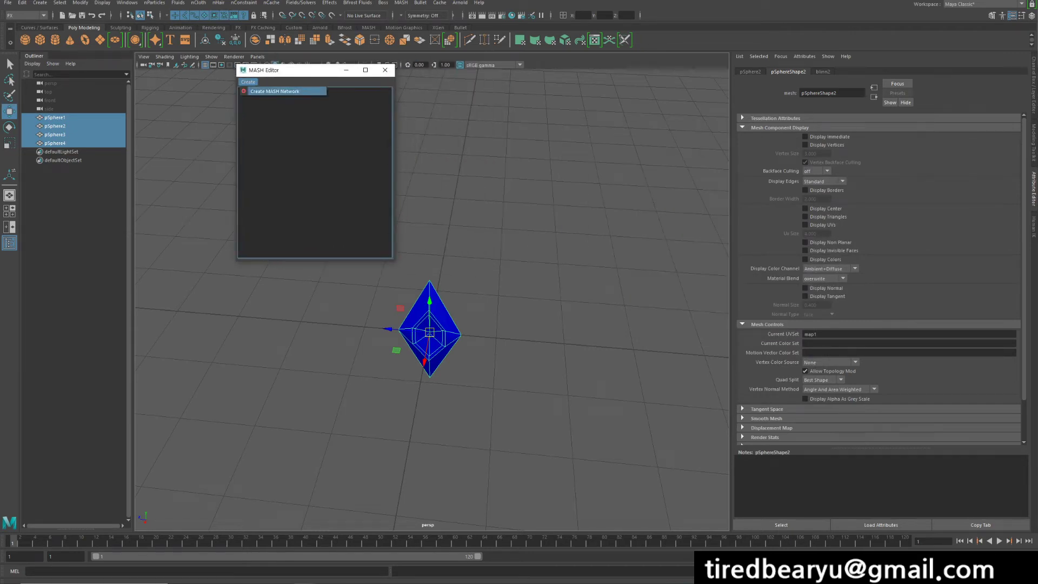
{"action": "left_click", "coordinate": [274, 91]}
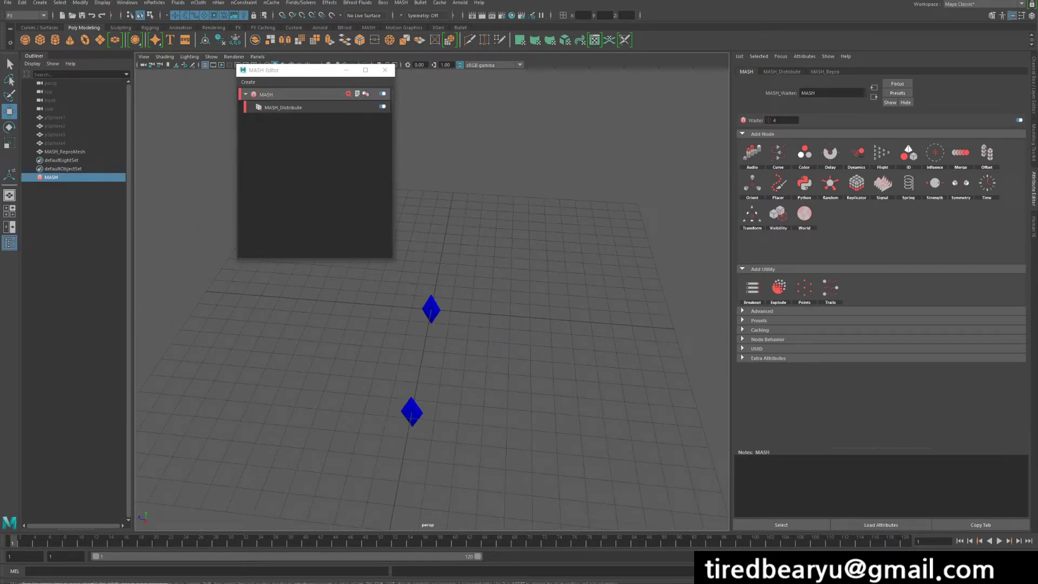
Examine the row of crystals produced by the MASH network from several angles and up close
{"action": "left_click_drag", "start_coordinate": [465, 335], "coordinate": [595, 308], "text": "alt"}
{"action": "middle_click_drag", "start_coordinate": [519, 314], "coordinate": [463, 340], "text": "alt"}
{"action": "scroll", "coordinate": [462, 341], "scroll_direction": "down", "scroll_amount": 3}
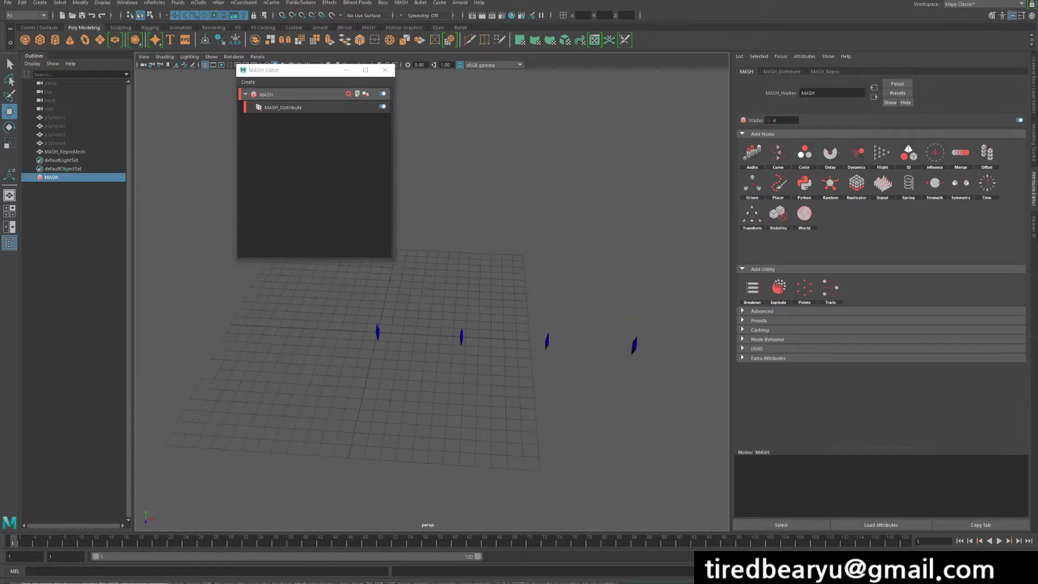
{"action": "scroll", "coordinate": [449, 321], "scroll_direction": "up", "scroll_amount": 5}
{"action": "left_click_drag", "start_coordinate": [487, 336], "coordinate": [446, 365], "text": "alt"}
{"action": "middle_click_drag", "start_coordinate": [446, 352], "coordinate": [382, 362], "text": "alt"}
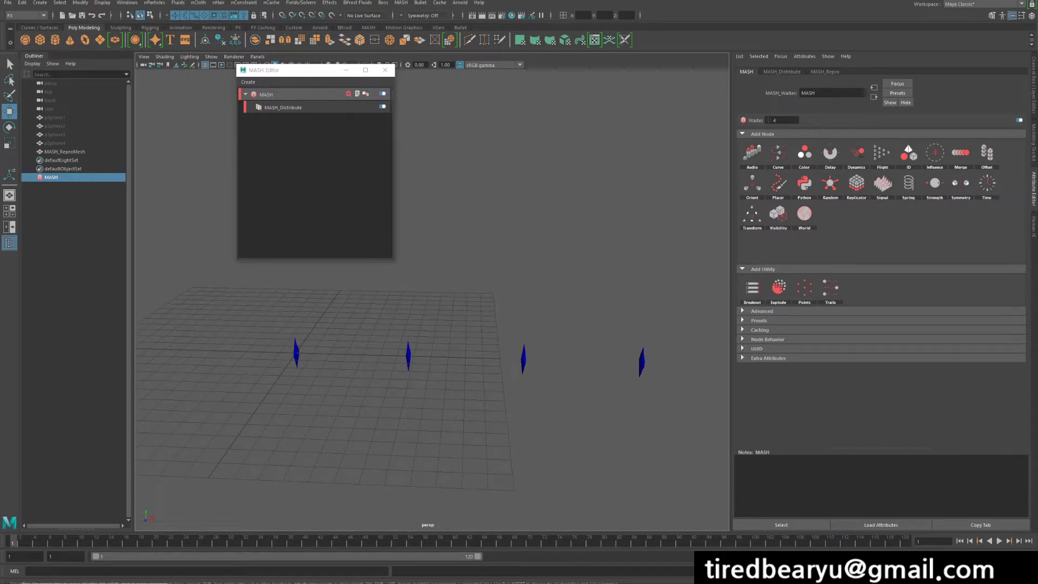
{"action": "left_click_drag", "start_coordinate": [382, 362], "coordinate": [330, 338], "text": "alt"}
{"action": "right_click_drag", "start_coordinate": [330, 338], "coordinate": [384, 341], "text": "alt"}
{"action": "middle_click_drag", "start_coordinate": [384, 340], "coordinate": [334, 326], "text": "alt"}
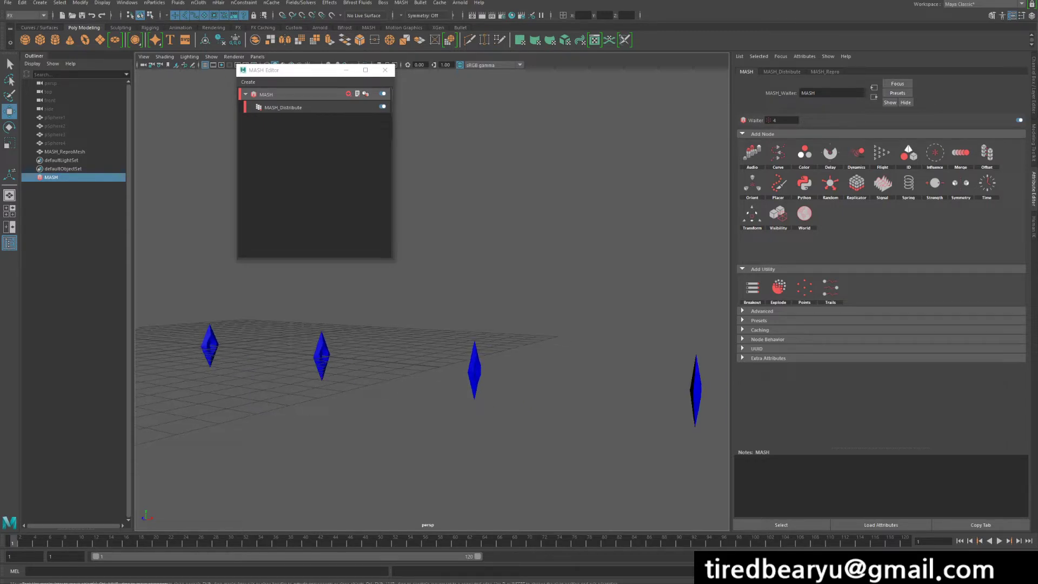
Add an ID node to the MASH network so its points use the different colored crystals
{"action": "left_click", "coordinate": [276, 94]}
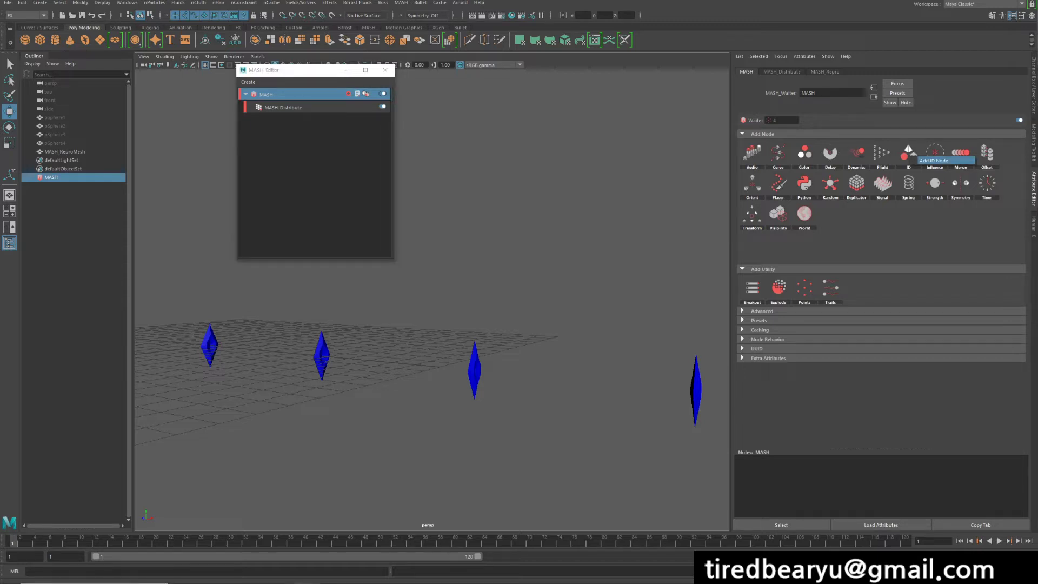
{"action": "left_click", "coordinate": [908, 153]}
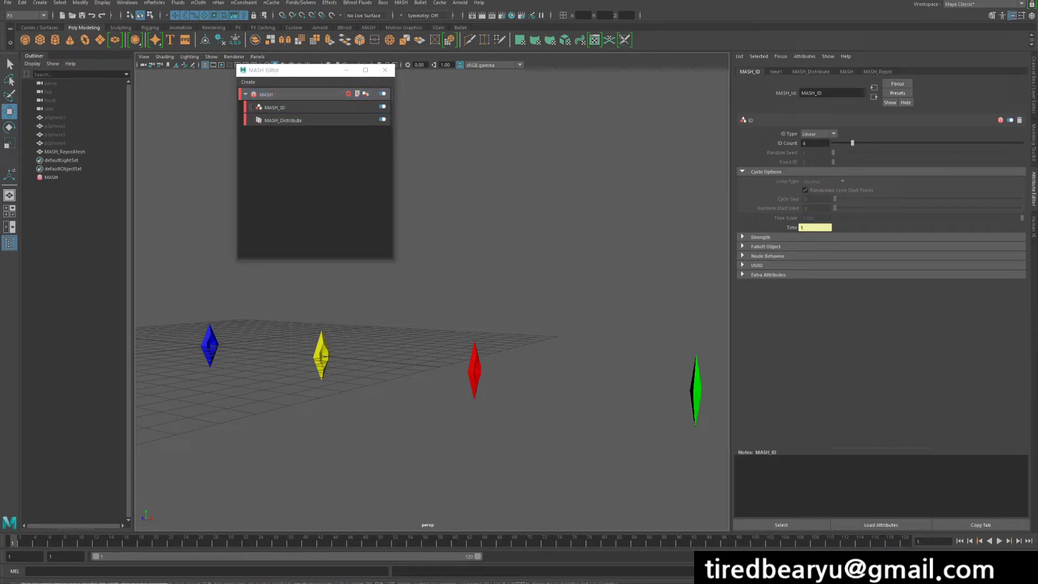
Raise the number of points on the MASH network's Distribute node to about 29
{"action": "middle_click_drag", "start_coordinate": [411, 357], "coordinate": [465, 355], "text": "alt"}
{"action": "left_click_drag", "start_coordinate": [433, 357], "coordinate": [511, 376], "text": "alt"}
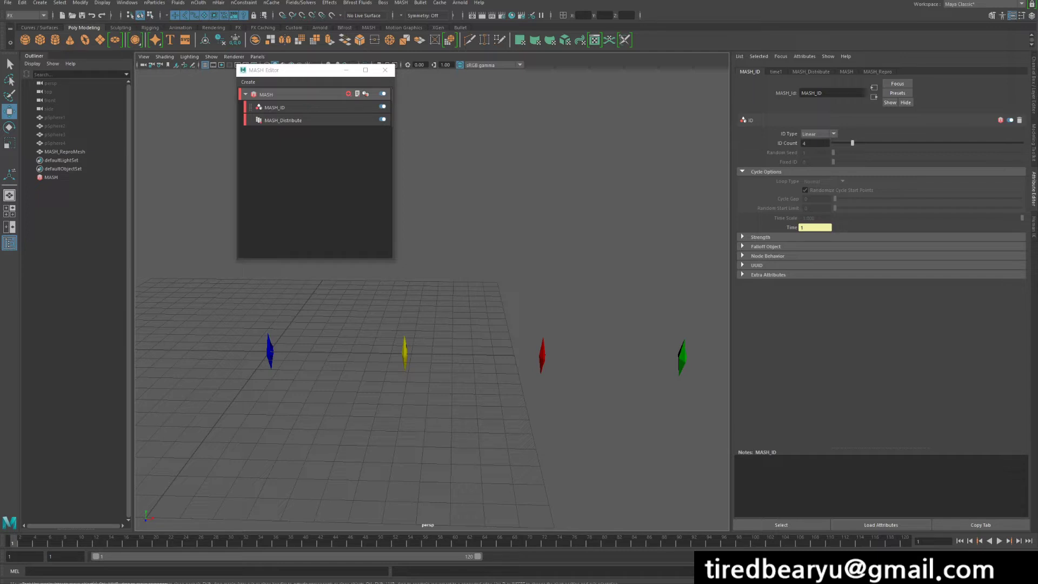
{"action": "left_click", "coordinate": [266, 94]}
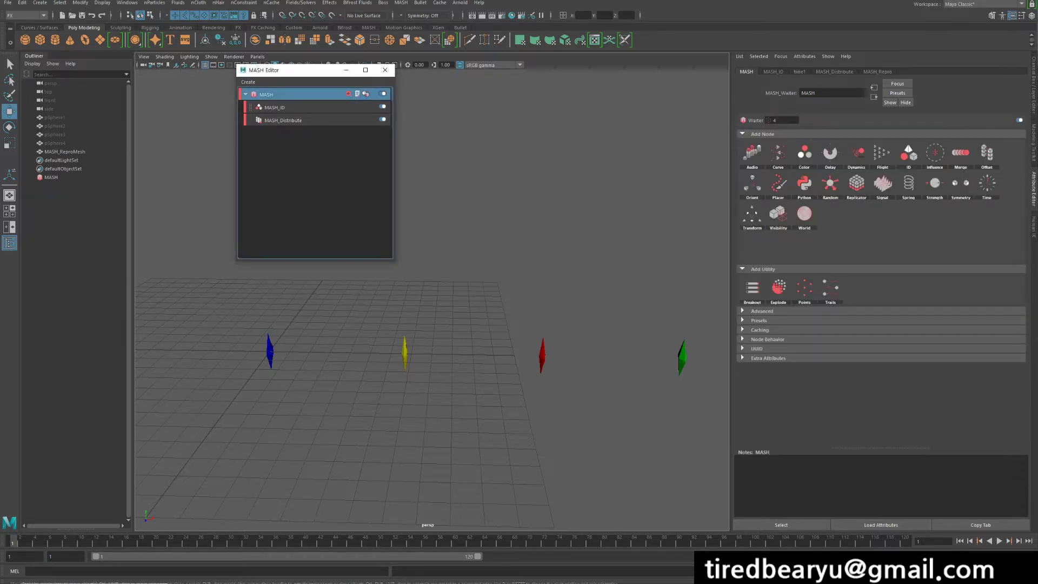
{"action": "left_click", "coordinate": [283, 120]}
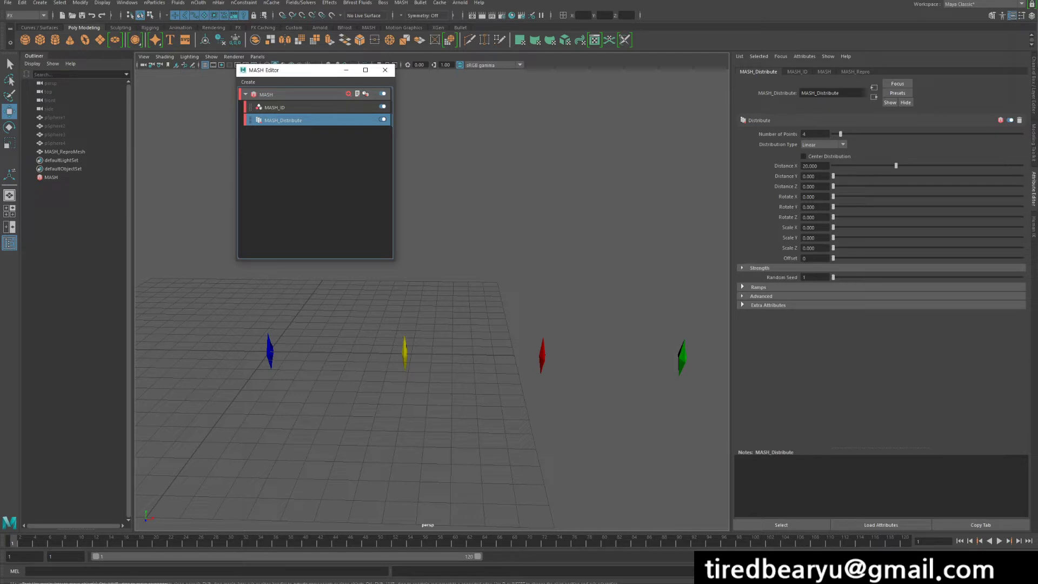
{"action": "scroll", "coordinate": [476, 330], "scroll_direction": "down", "scroll_amount": 5}
{"action": "middle_click_drag", "start_coordinate": [476, 330], "coordinate": [355, 350], "text": "alt"}
{"action": "left_click_drag", "start_coordinate": [840, 134], "coordinate": [887, 134]}
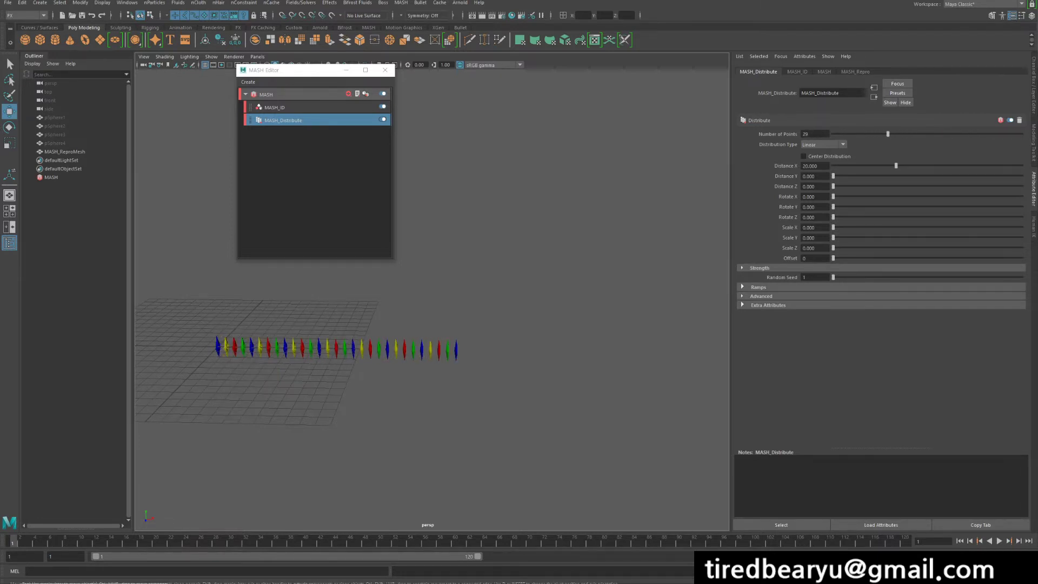
Change the Distribute node's distribution type from Linear to Volume
{"action": "middle_click_drag", "start_coordinate": [411, 346], "coordinate": [480, 321], "text": "alt"}
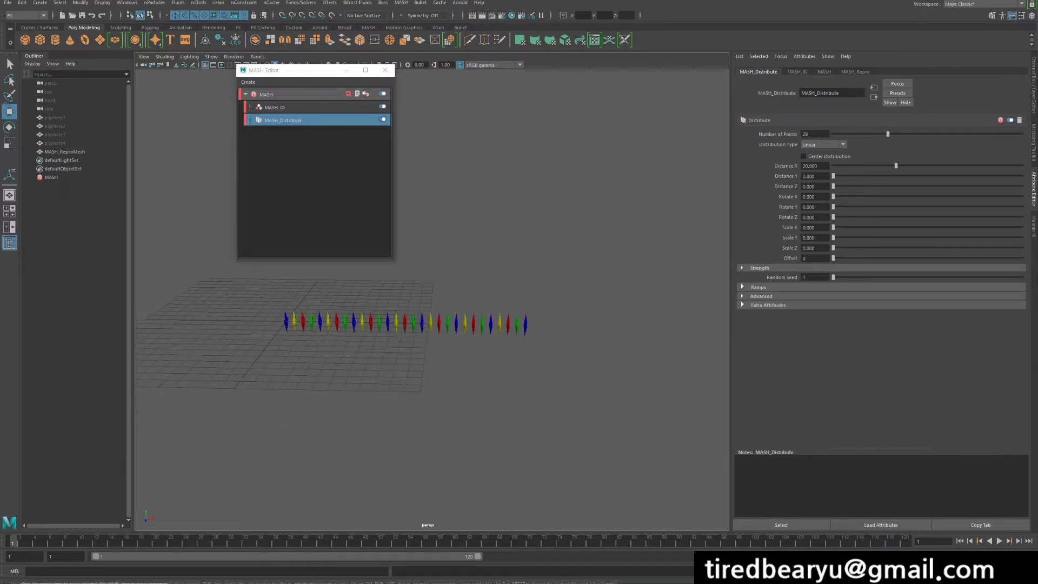
{"action": "left_click", "coordinate": [823, 145]}
{"action": "left_click", "coordinate": [823, 154]}
{"action": "left_click", "coordinate": [823, 145]}
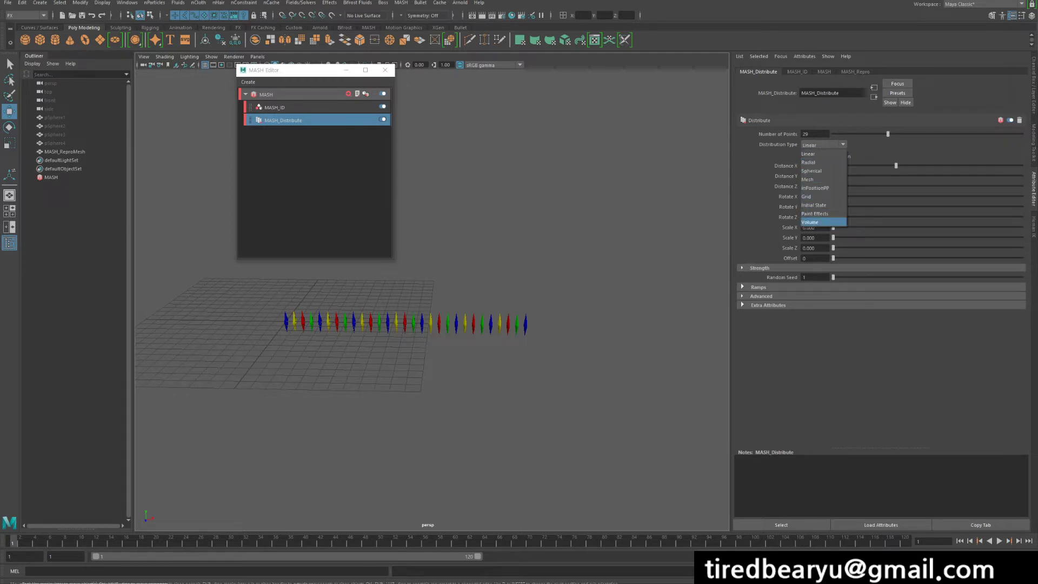
{"action": "left_click", "coordinate": [810, 222]}
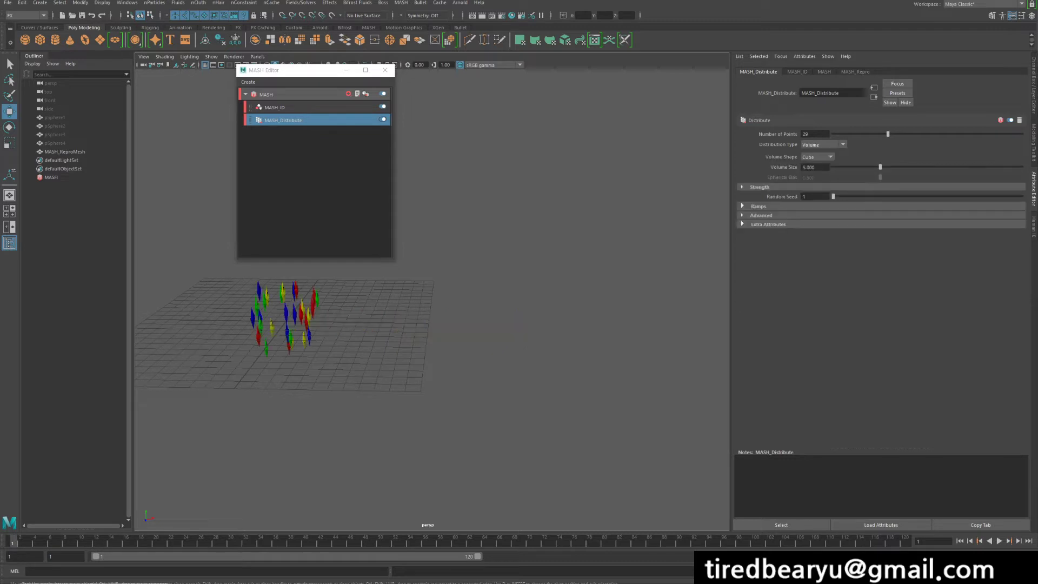
{"action": "key", "text": "f"}
{"action": "left_click_drag", "start_coordinate": [433, 336], "coordinate": [454, 319], "text": "alt"}
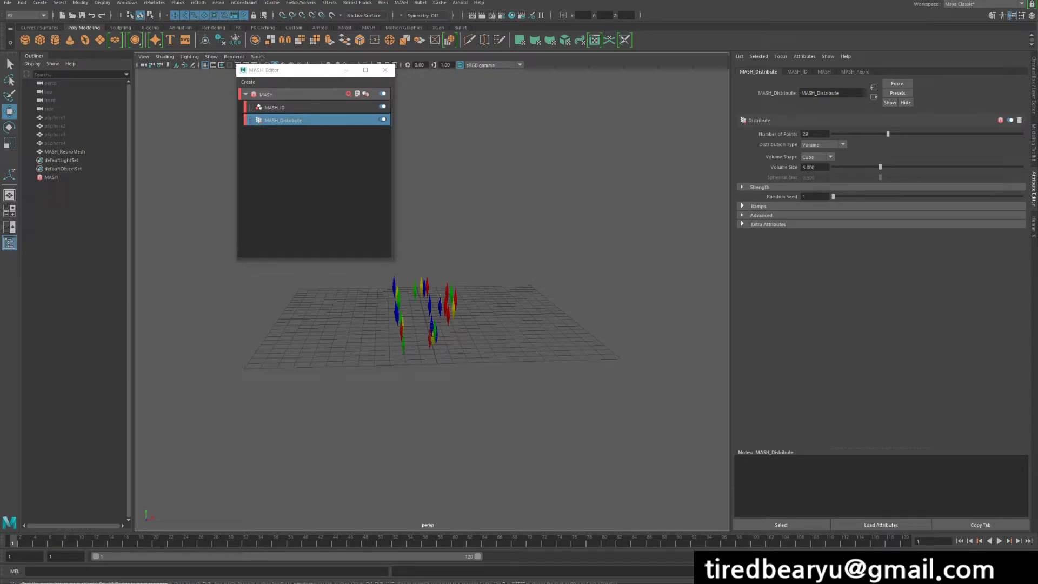
Set the volume shape of the crystal distribution to Sphere
{"action": "left_click", "coordinate": [818, 157]}
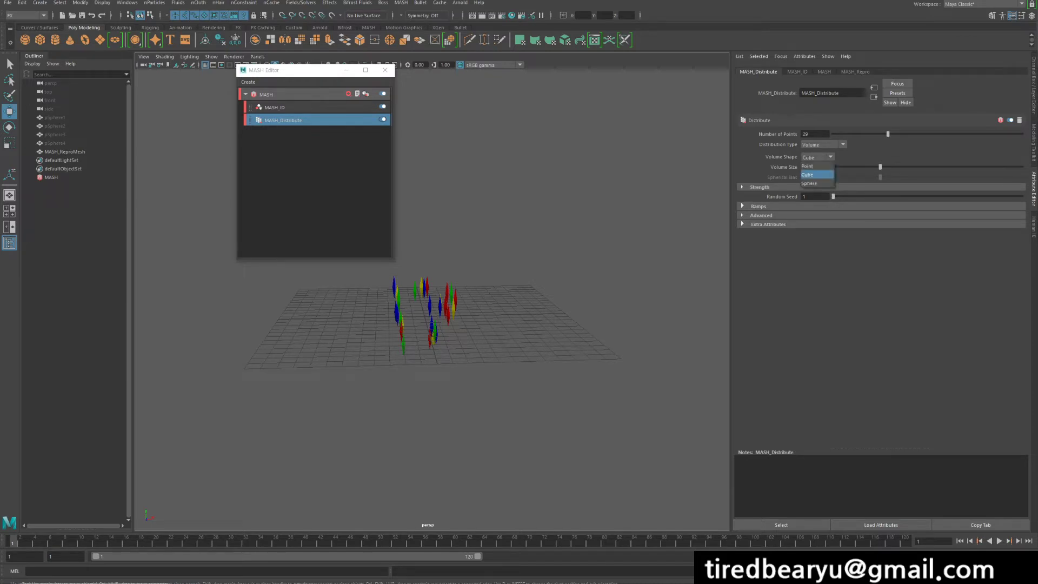
{"action": "left_click_drag", "start_coordinate": [433, 325], "coordinate": [325, 311], "text": "alt"}
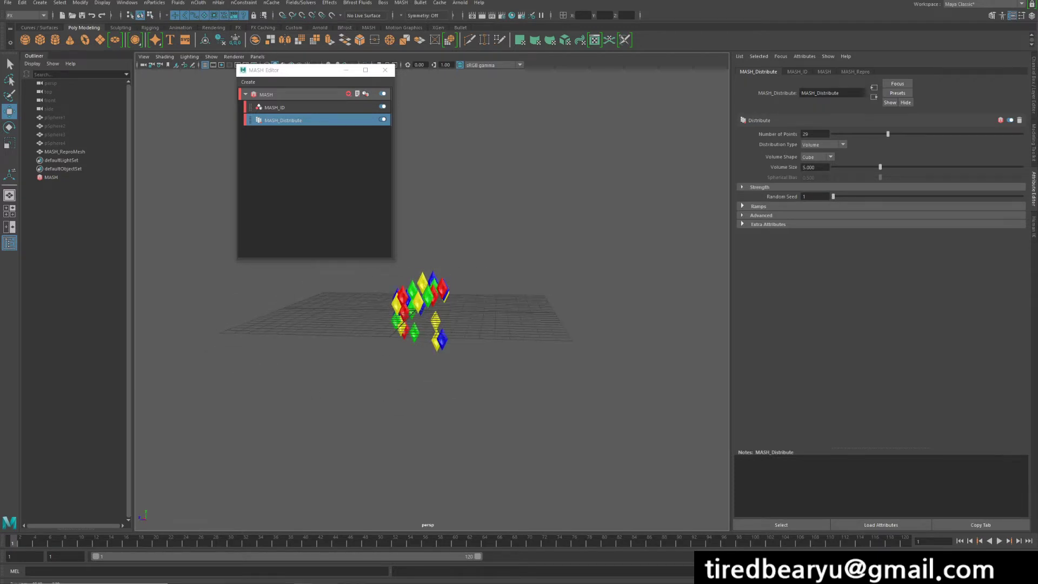
{"action": "left_click", "coordinate": [818, 156]}
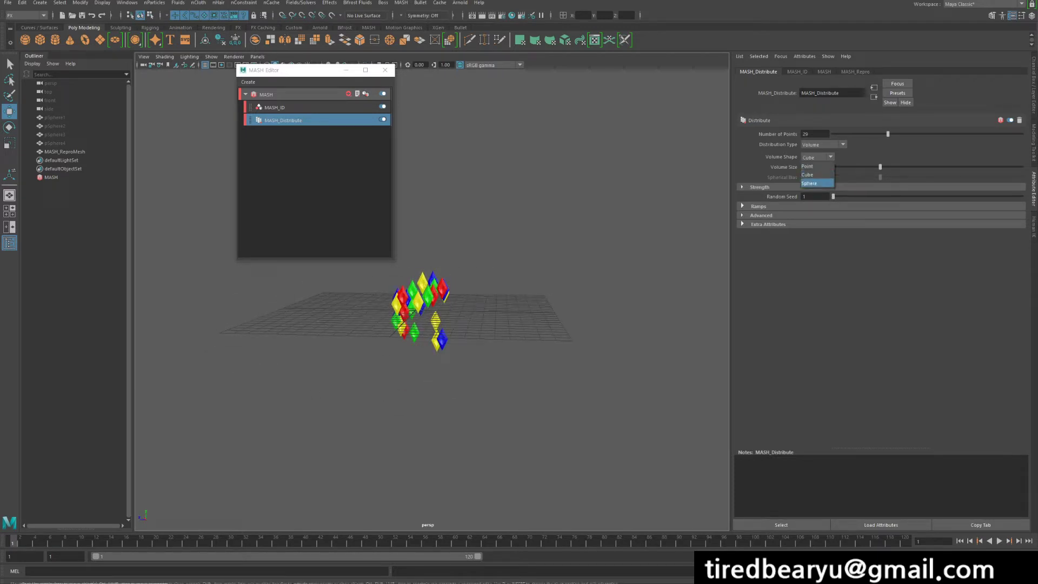
{"action": "left_click", "coordinate": [811, 182]}
{"action": "left_click_drag", "start_coordinate": [433, 324], "coordinate": [486, 346], "text": "alt"}
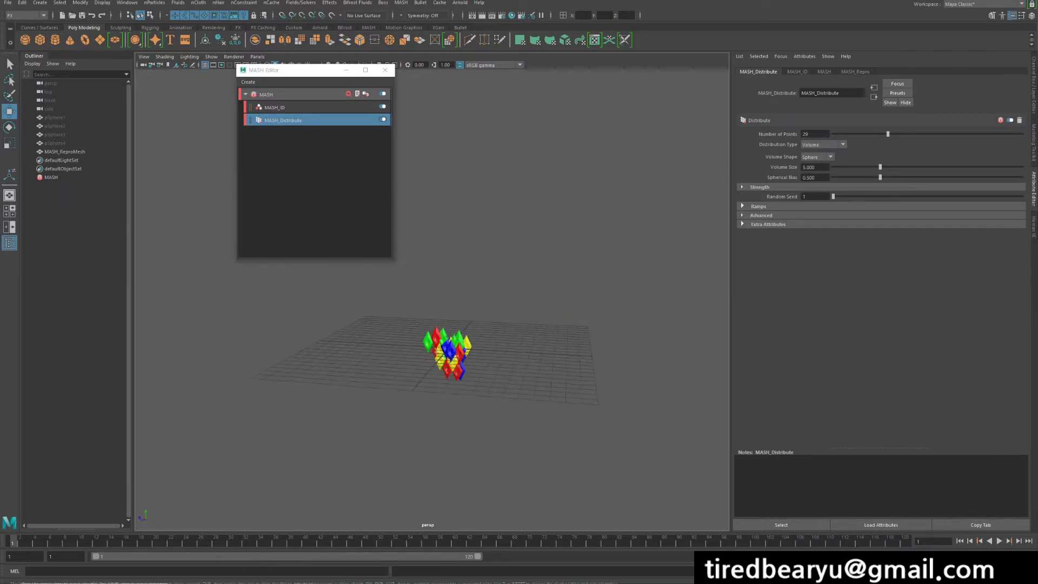
Enlarge the spherical distribution by setting its volume size to 200
{"action": "left_click_drag", "start_coordinate": [880, 167], "coordinate": [1022, 167]}
{"action": "left_click_drag", "start_coordinate": [486, 346], "coordinate": [546, 281], "text": "alt"}
{"action": "double_click", "coordinate": [810, 167]}
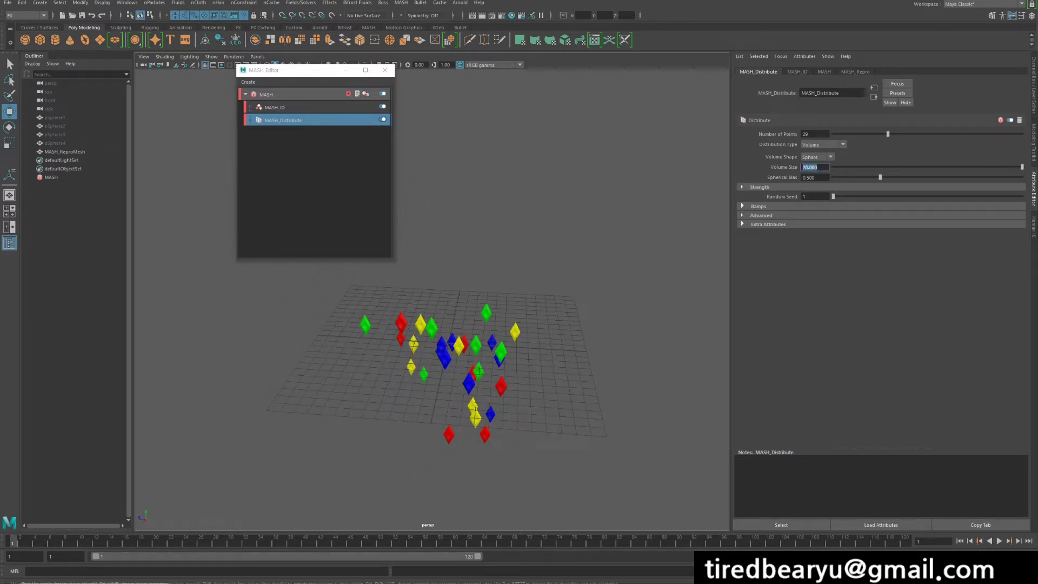
{"action": "type", "text": "200"}
{"action": "key", "text": "Return"}
{"action": "scroll", "coordinate": [454, 335], "scroll_direction": "down", "scroll_amount": 8}
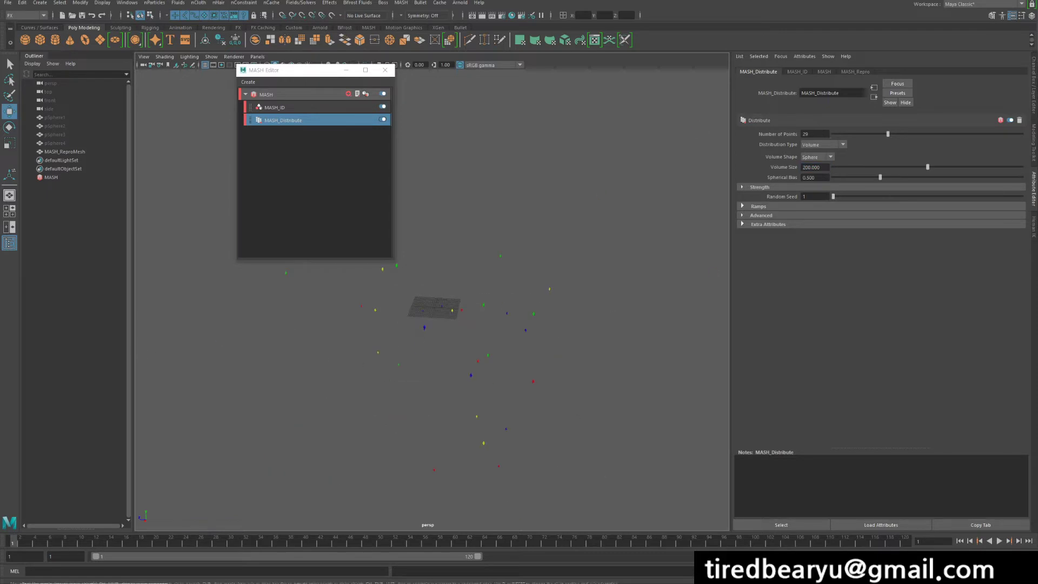
{"action": "left_click_drag", "start_coordinate": [454, 335], "coordinate": [465, 287], "text": "alt"}
{"action": "scroll", "coordinate": [433, 308], "scroll_direction": "up", "scroll_amount": 3}
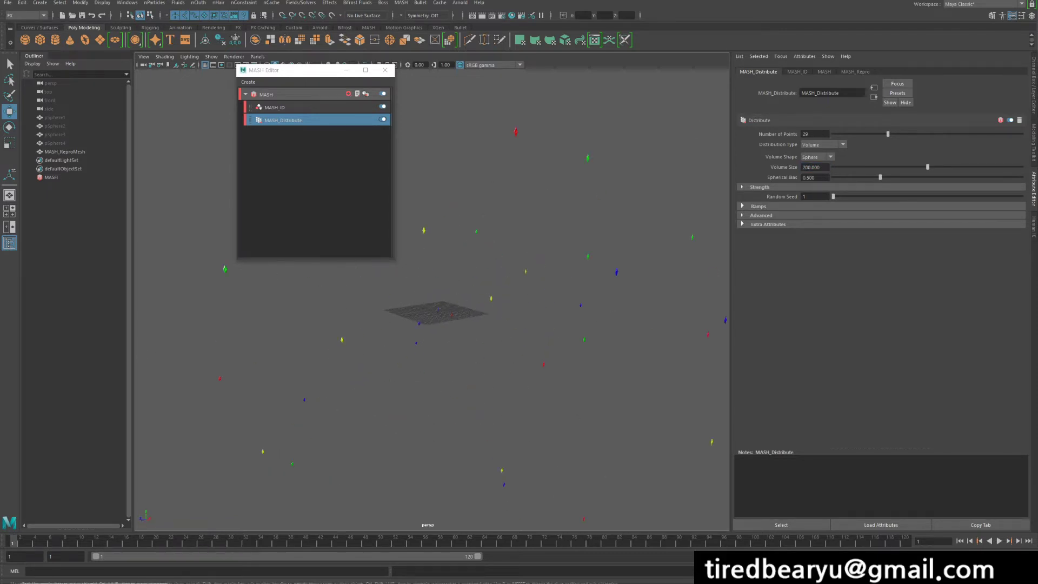
Increase the Distribute node's number of points to 1000
{"action": "left_click_drag", "start_coordinate": [888, 135], "coordinate": [1022, 134]}
{"action": "left_click_drag", "start_coordinate": [465, 325], "coordinate": [443, 297], "text": "alt"}
{"action": "scroll", "coordinate": [433, 319], "scroll_direction": "down", "scroll_amount": 4}
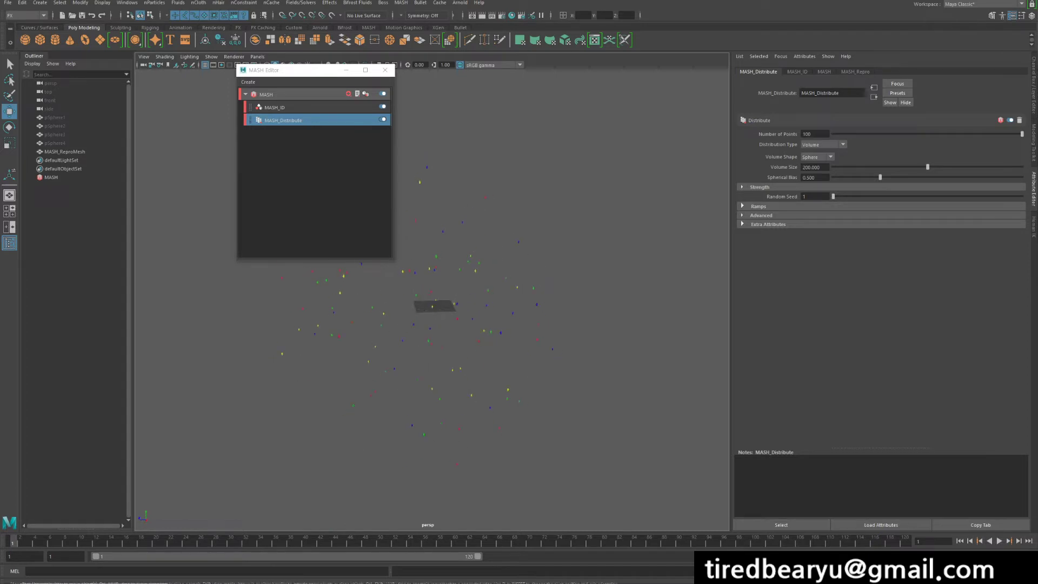
{"action": "left_click", "coordinate": [815, 134]}
{"action": "type", "text": "0"}
{"action": "key", "text": "Return"}
{"action": "scroll", "coordinate": [433, 308], "scroll_direction": "up", "scroll_amount": 3}
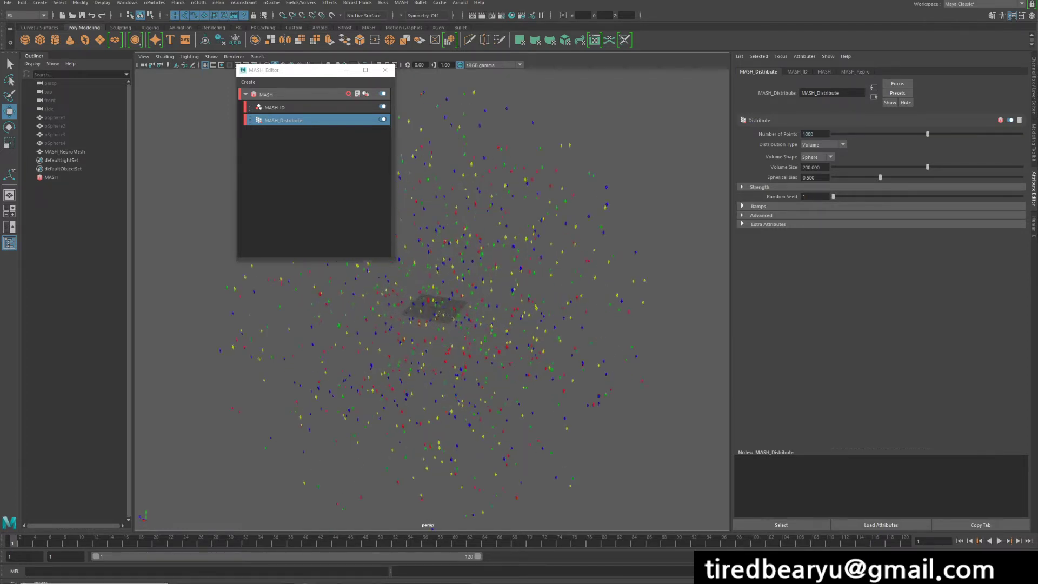
Inspect the spherical crystal cloud from several angles and move the MASH Editor window out of its way
{"action": "left_click_drag", "start_coordinate": [433, 324], "coordinate": [525, 324], "text": "alt"}
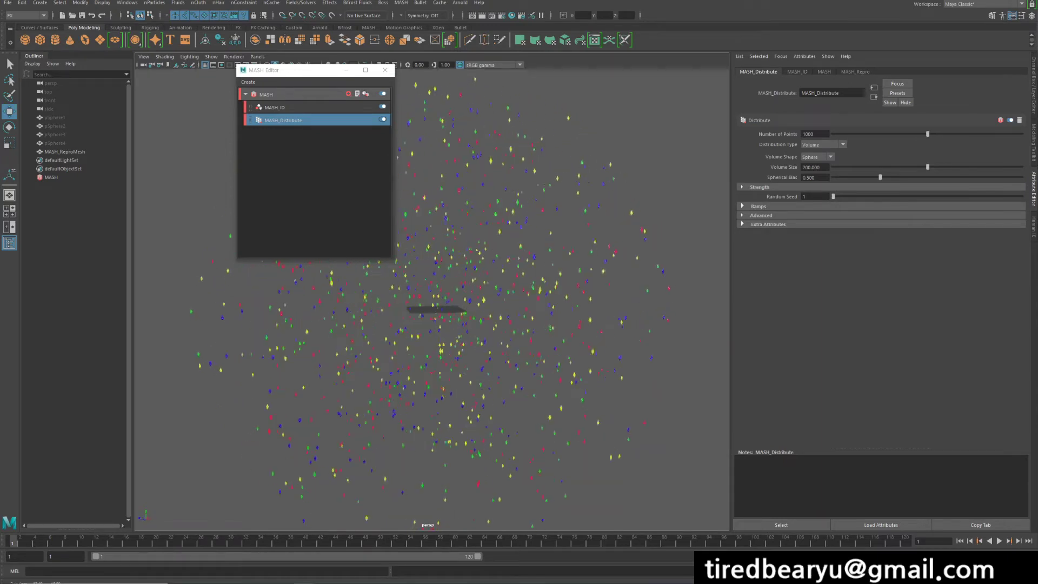
{"action": "scroll", "coordinate": [433, 303], "scroll_direction": "up", "scroll_amount": 6}
{"action": "left_click_drag", "start_coordinate": [433, 325], "coordinate": [692, 300], "text": "alt"}
{"action": "left_click_drag", "start_coordinate": [433, 303], "coordinate": [562, 313], "text": "alt"}
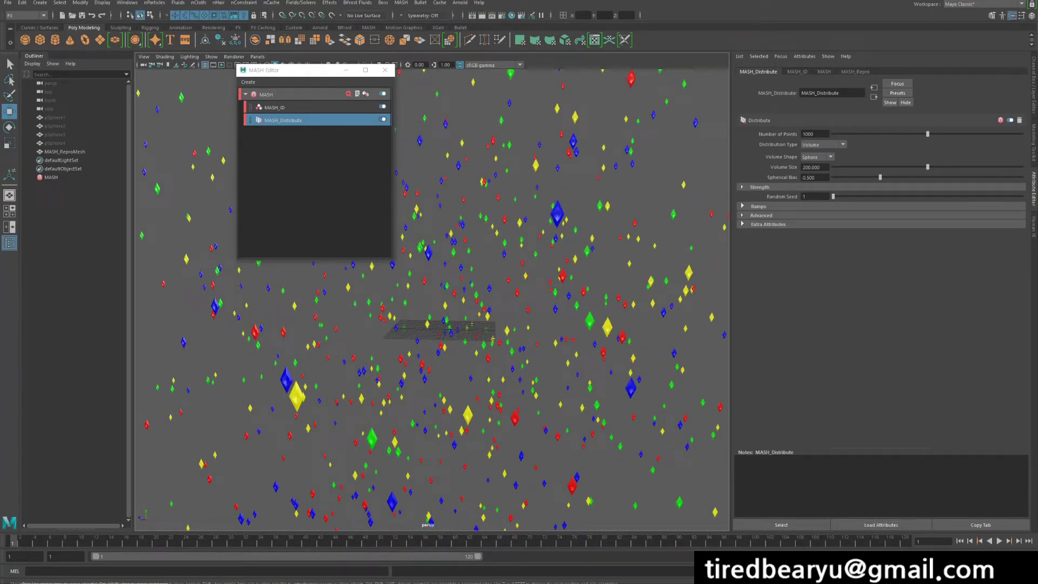
{"action": "left_click_drag", "start_coordinate": [314, 70], "coordinate": [161, 94]}
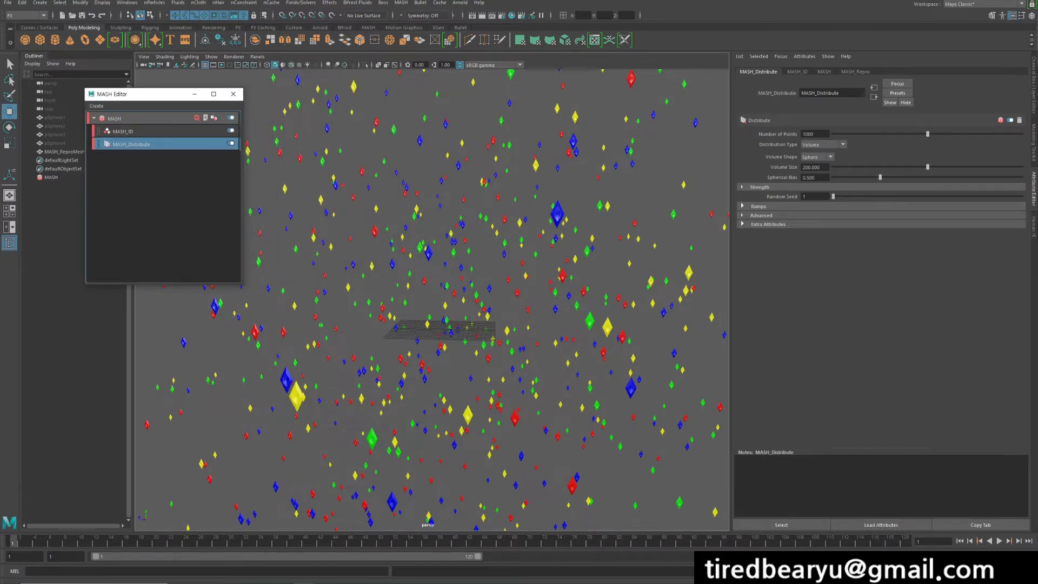
{"action": "left_click_drag", "start_coordinate": [486, 325], "coordinate": [419, 331], "text": "alt"}
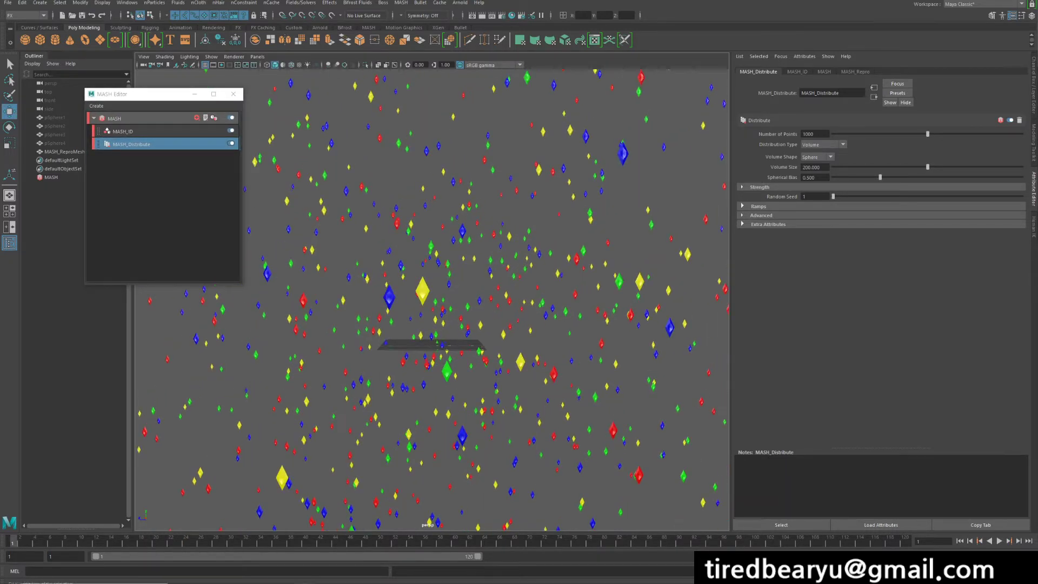
Play the timeline to check the crystals for movement, and return to the first frame
{"action": "left_click", "coordinate": [999, 541]}
{"action": "key", "text": "alt+v"}
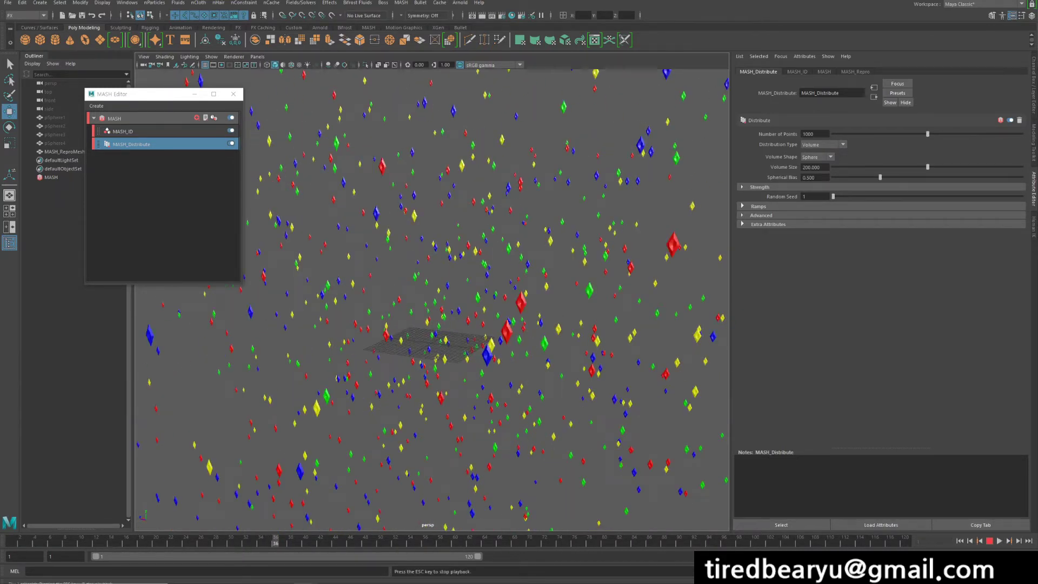
{"action": "key", "text": "Escape"}
{"action": "key", "text": "alt+shift+v"}
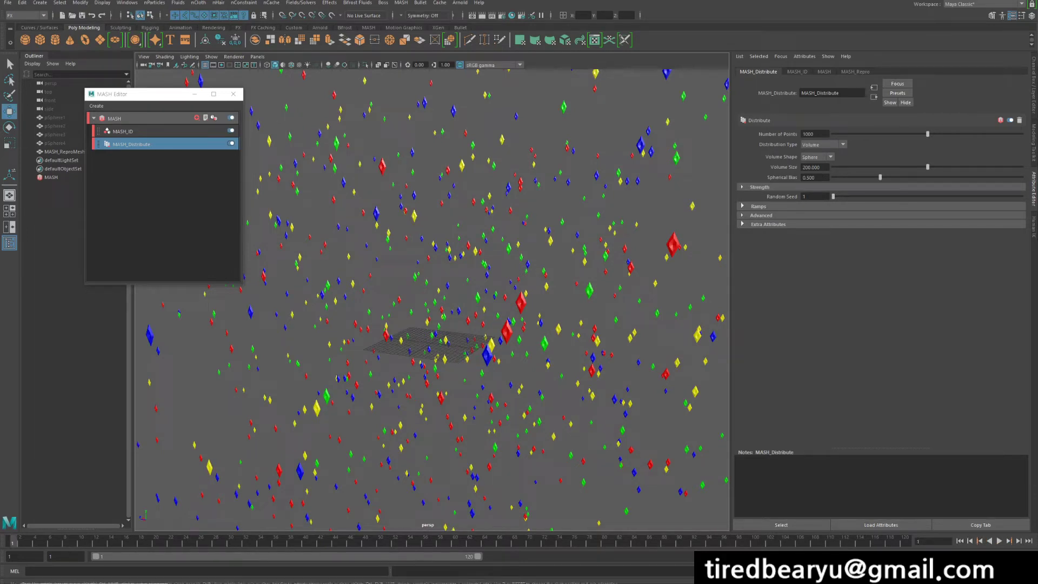
{"action": "left_click_drag", "start_coordinate": [433, 314], "coordinate": [492, 270], "text": "alt"}
Add a Random node to the MASH network and set its Position X and Position Z to 0
{"action": "left_click", "coordinate": [124, 118]}
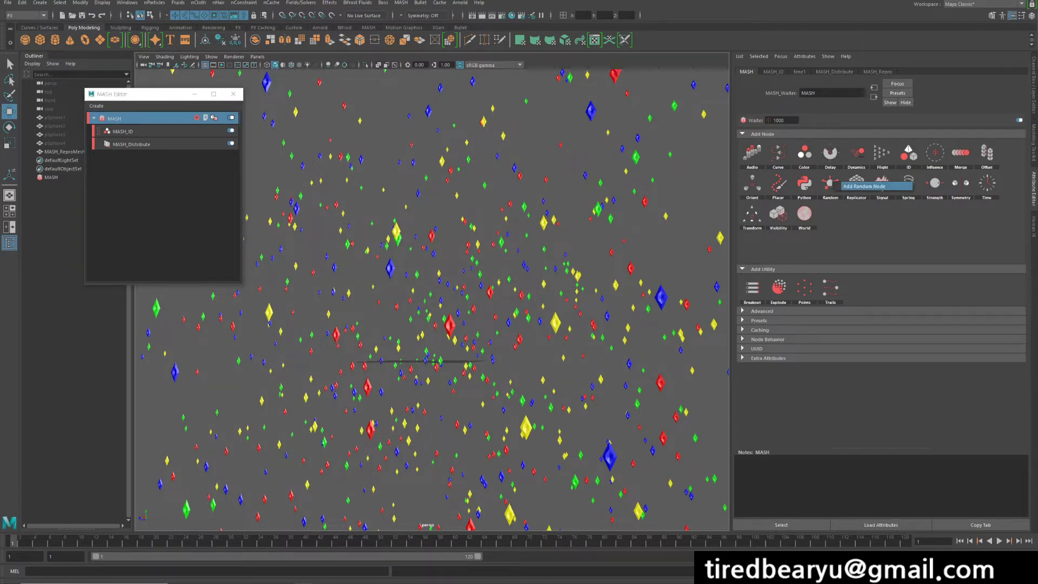
{"action": "left_click", "coordinate": [830, 183]}
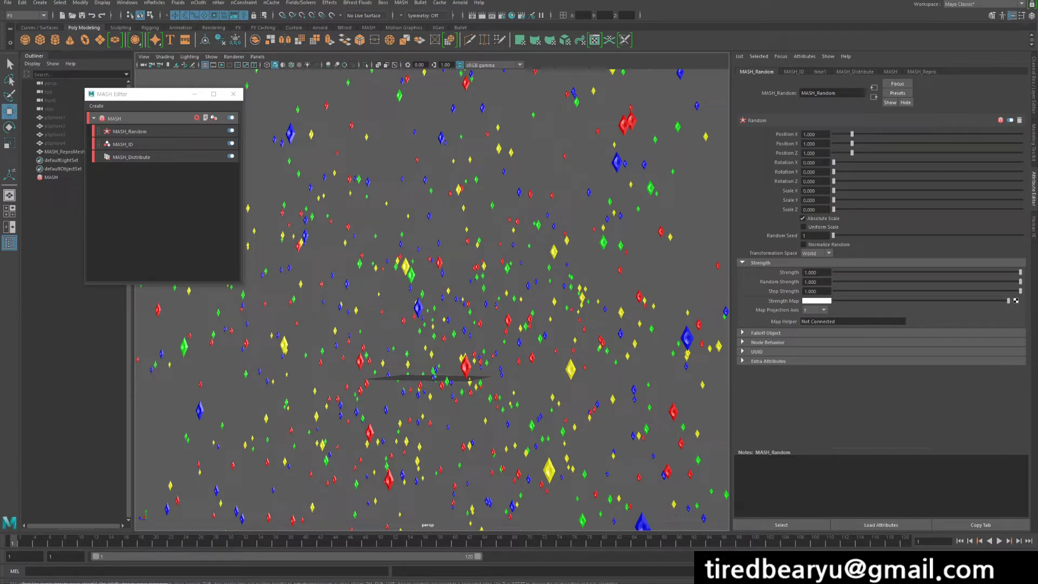
{"action": "mouse_move", "coordinate": [1020, 272]}
{"action": "left_mouse_down"}
{"action": "mouse_move", "coordinate": [835, 273]}
{"action": "mouse_move", "coordinate": [1021, 272]}
{"action": "left_mouse_up"}
{"action": "mouse_move", "coordinate": [1021, 272]}
{"action": "left_mouse_down"}
{"action": "mouse_move", "coordinate": [834, 273]}
{"action": "mouse_move", "coordinate": [1020, 272]}
{"action": "left_mouse_up"}
{"action": "left_click_drag", "start_coordinate": [852, 134], "coordinate": [834, 153]}
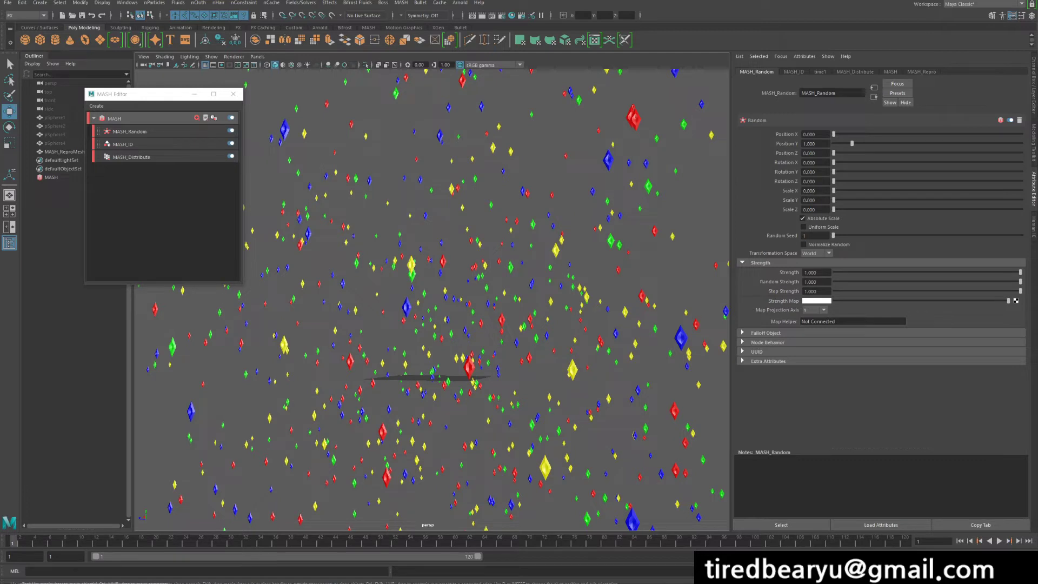
Drive the Random node's Strength with a noise expression and play the timeline to check the crystals' motion
{"action": "mouse_move", "coordinate": [1020, 273]}
{"action": "left_mouse_down"}
{"action": "mouse_move", "coordinate": [835, 273]}
{"action": "mouse_move", "coordinate": [1020, 272]}
{"action": "left_mouse_up"}
{"action": "double_click", "coordinate": [811, 273]}
{"action": "type", "text": "-"}
{"action": "type", "text": "nose"}
{"action": "type", "text": ")"}
{"action": "key", "text": "Return"}
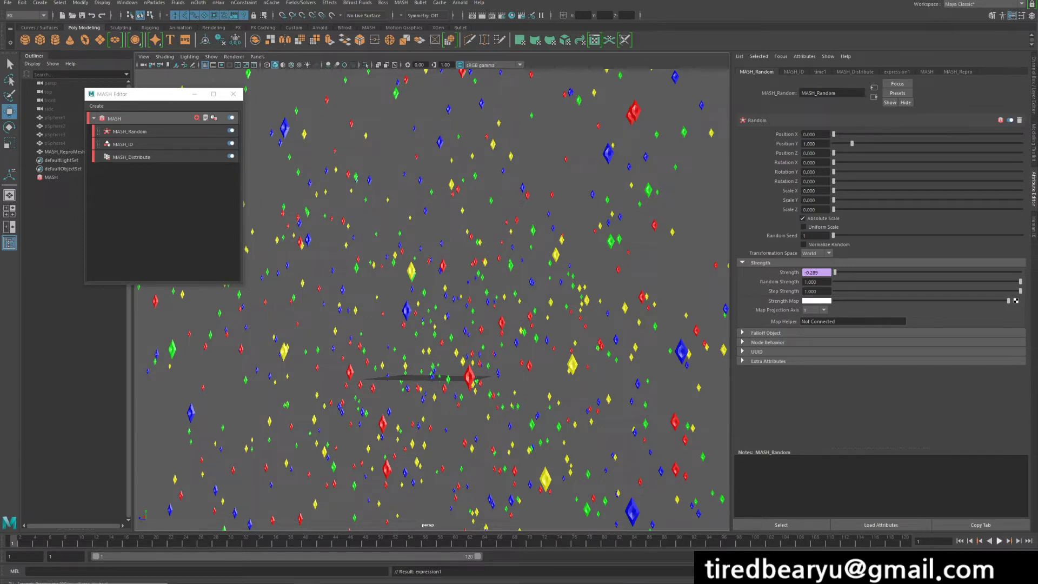
{"action": "left_click", "coordinate": [999, 541]}
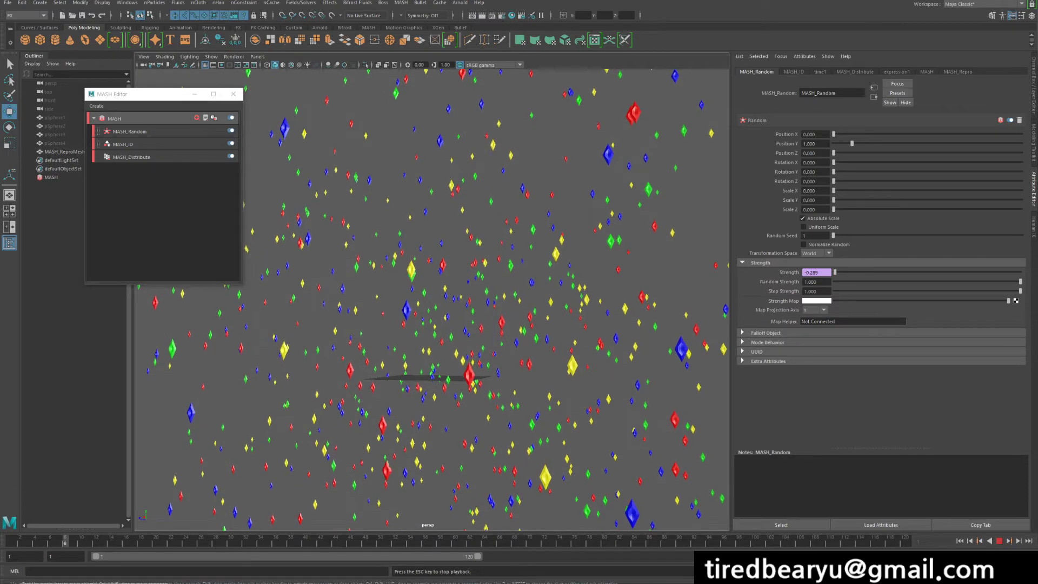
{"action": "key", "text": "Escape"}
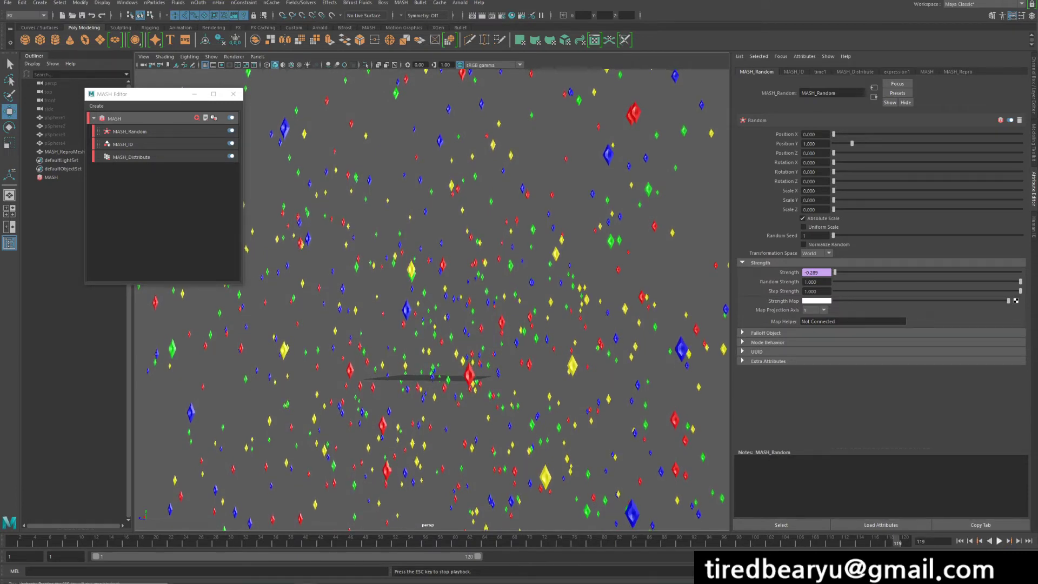
Add a second Random node with all position values at 0 and Rotation Y at 60
{"action": "left_click", "coordinate": [114, 119]}
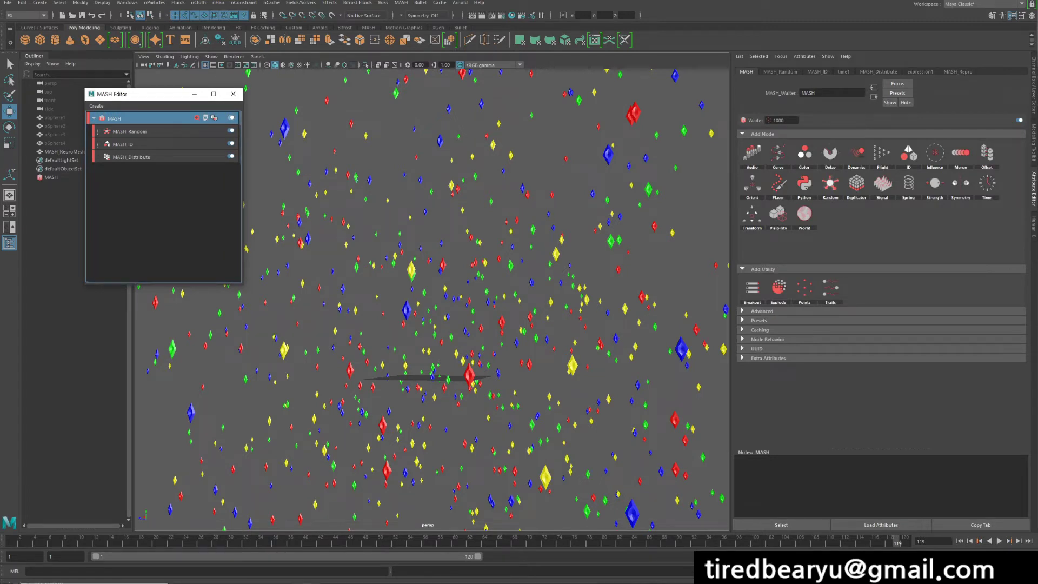
{"action": "left_click", "coordinate": [830, 184]}
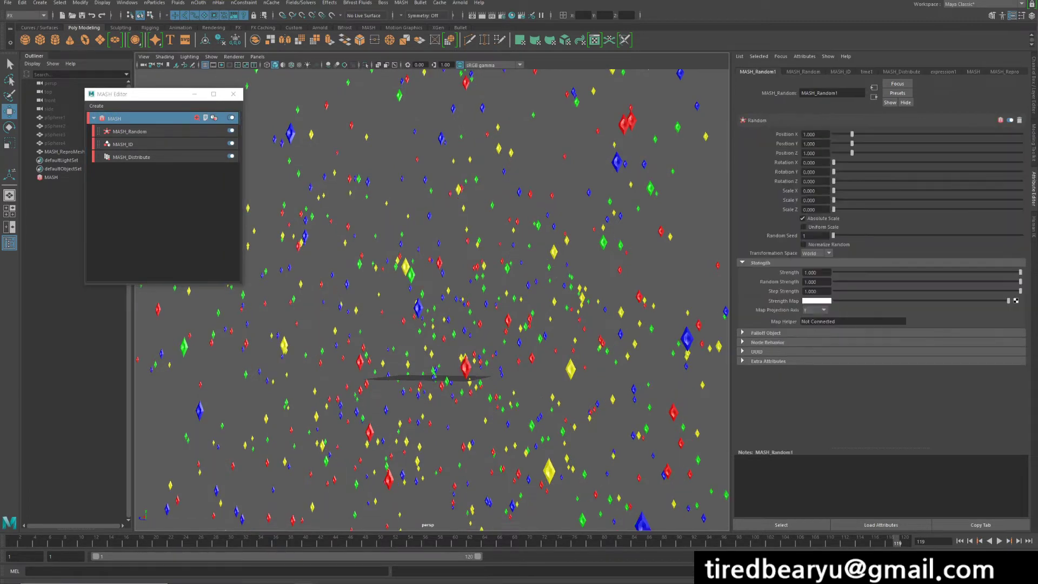
{"action": "left_click_drag", "start_coordinate": [852, 134], "coordinate": [834, 144]}
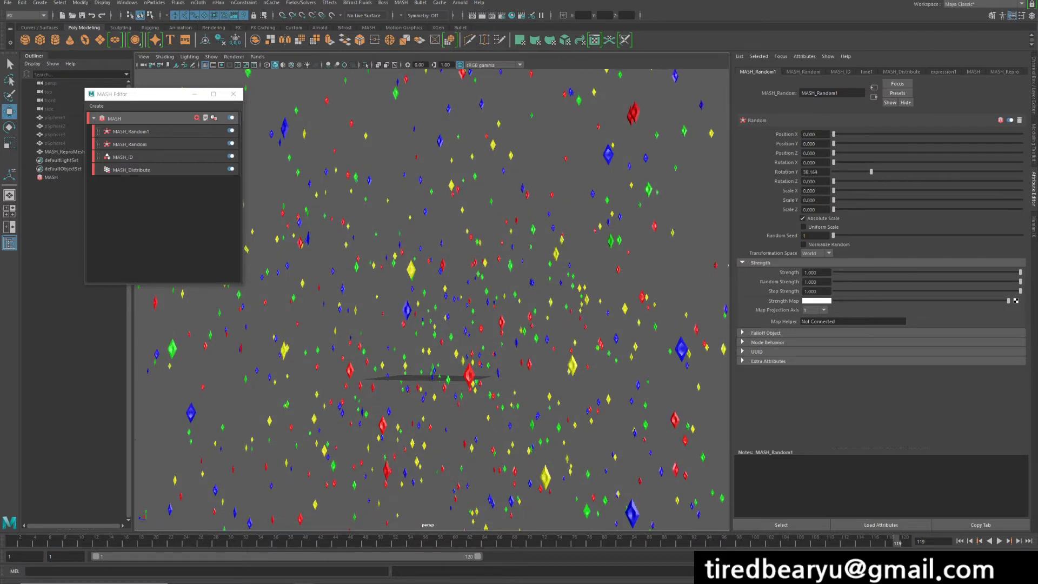
{"action": "left_click_drag", "start_coordinate": [833, 172], "coordinate": [896, 172]}
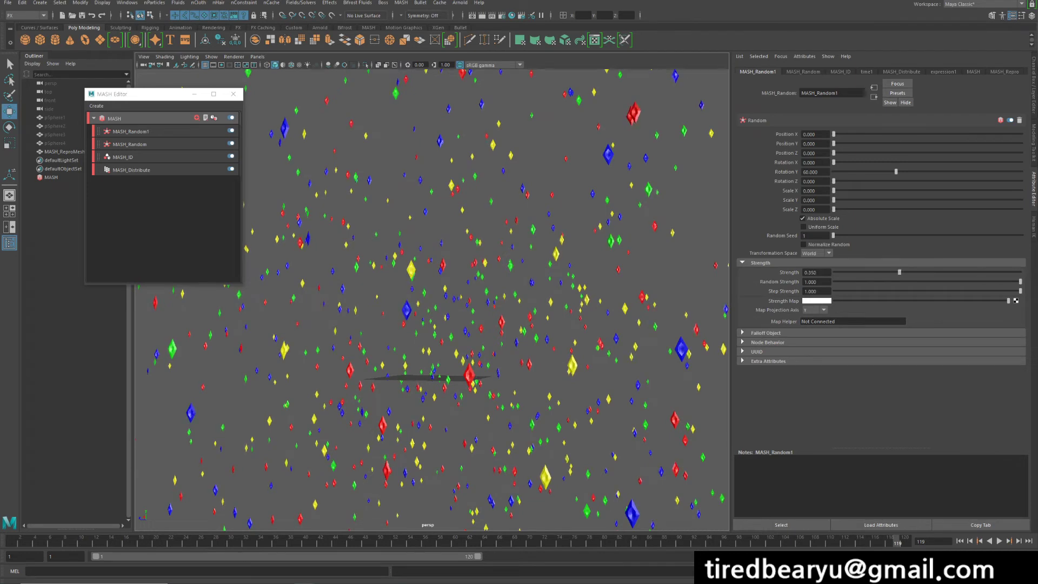
Try to drive the second Random node's Strength with a time-based noise expression
{"action": "double_click", "coordinate": [812, 273]}
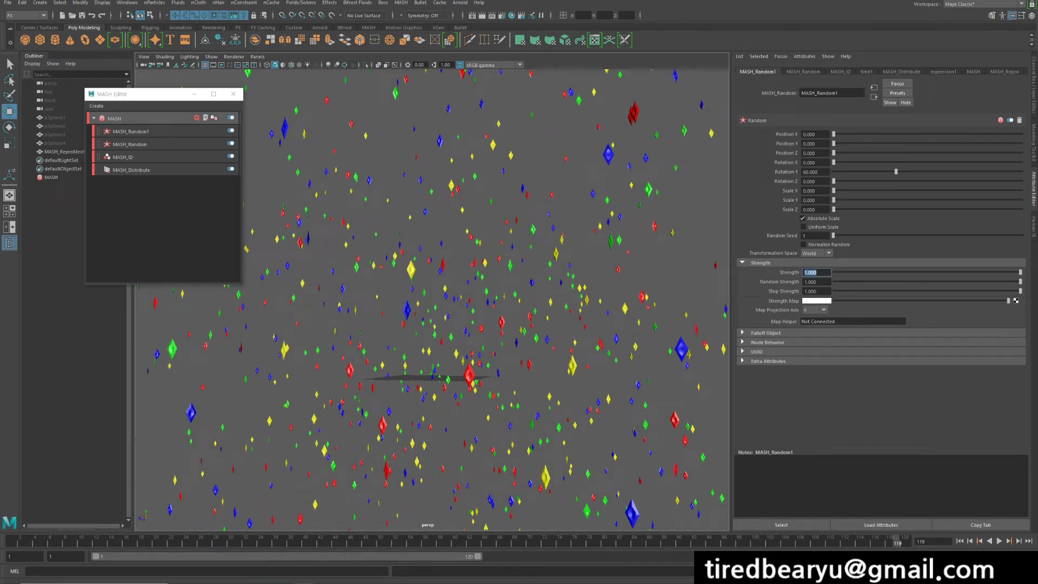
{"action": "key", "text": "BackSpace"}
{"action": "type", "text": "=noiss(time)"}
{"action": "key", "text": "Return"}
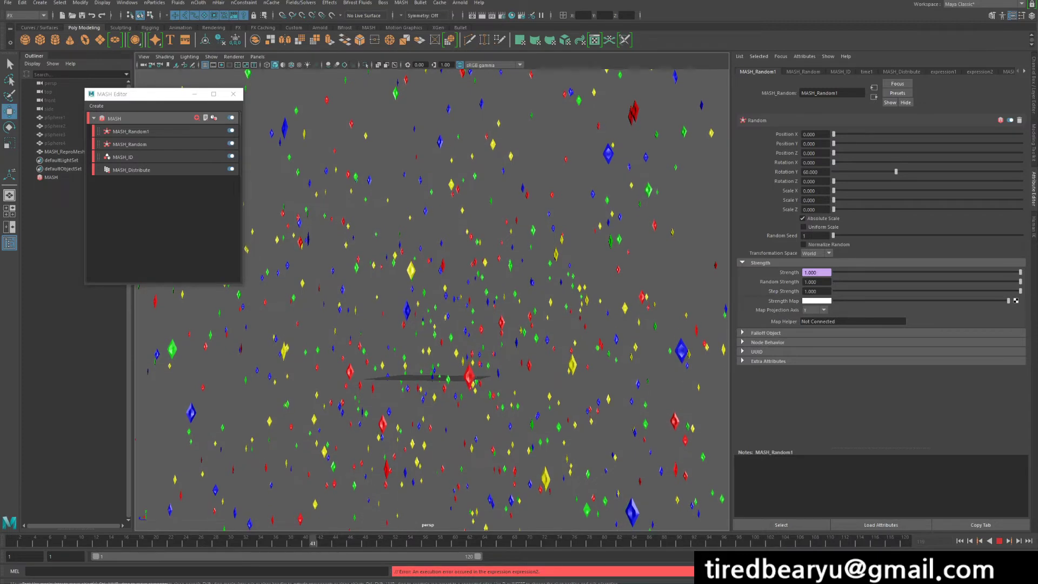
Correct the second Random node's Strength expression to noise(time) and play the timeline to check the rotation
{"action": "right_click", "coordinate": [811, 272]}
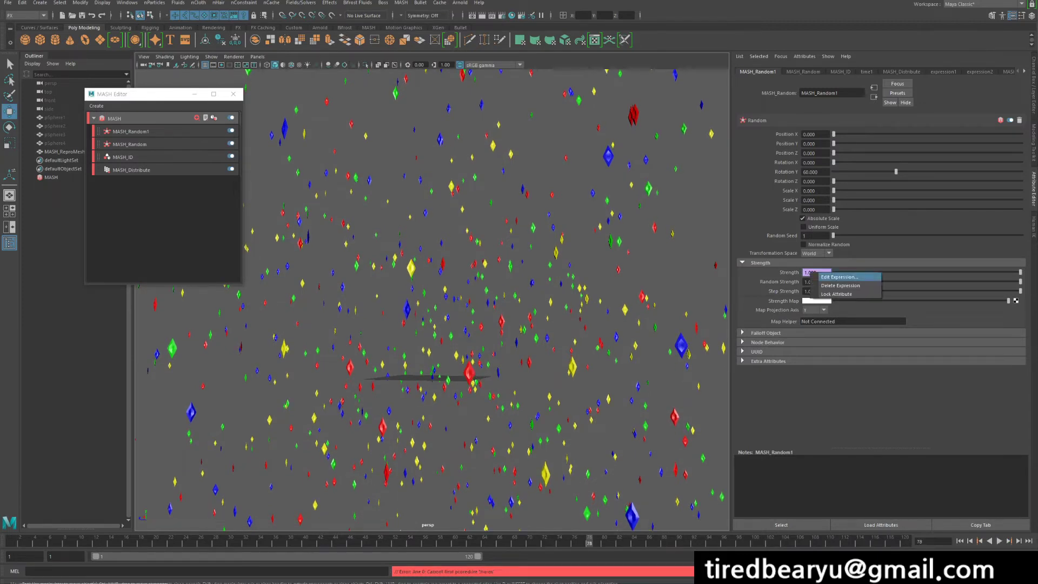
{"action": "left_click", "coordinate": [835, 277]}
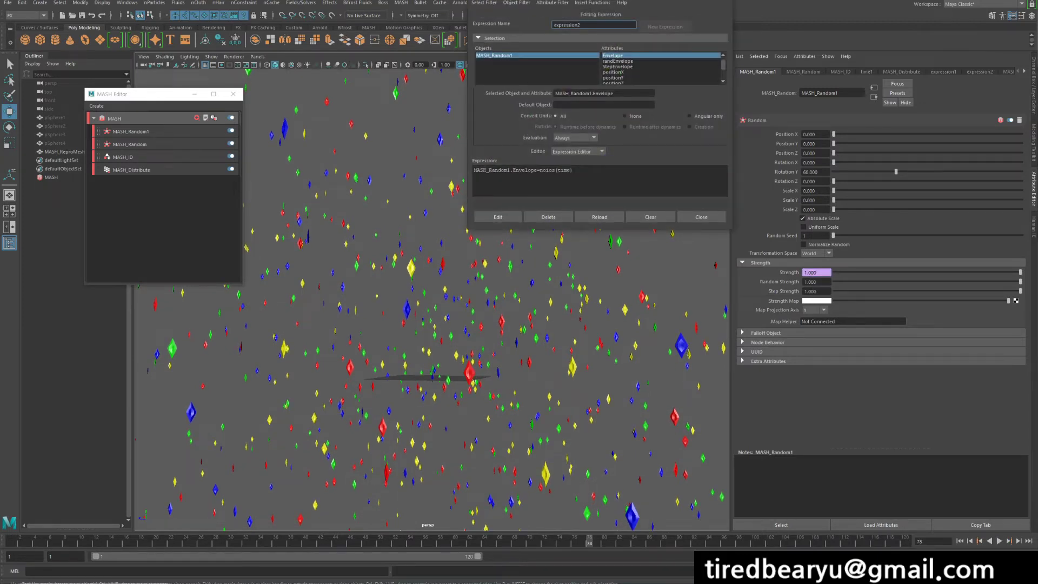
{"action": "left_click", "coordinate": [547, 170]}
{"action": "key", "text": "Delete"}
{"action": "left_click", "coordinate": [498, 217]}
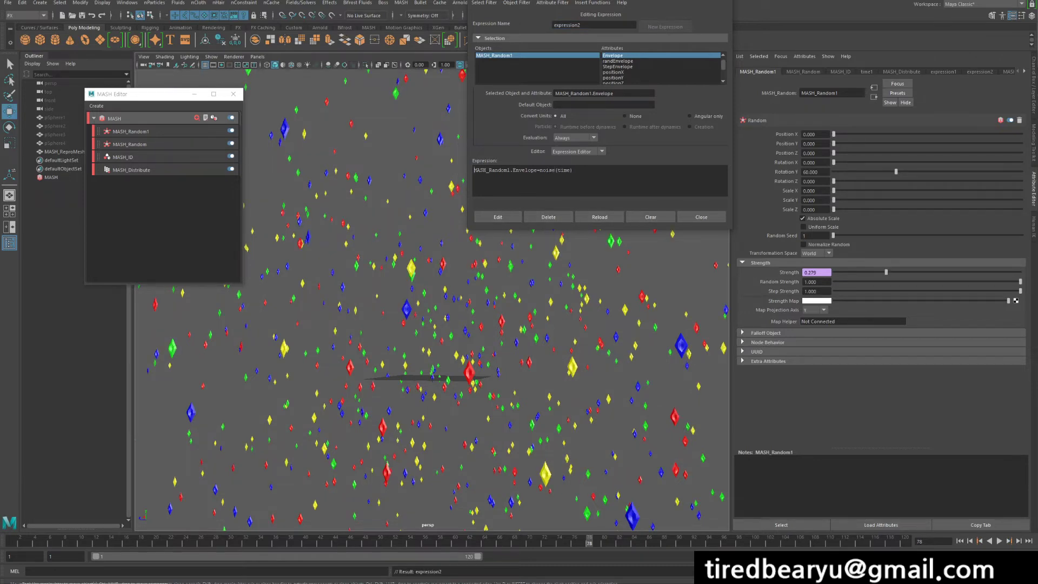
{"action": "left_click", "coordinate": [702, 217]}
{"action": "key", "text": "alt+v"}
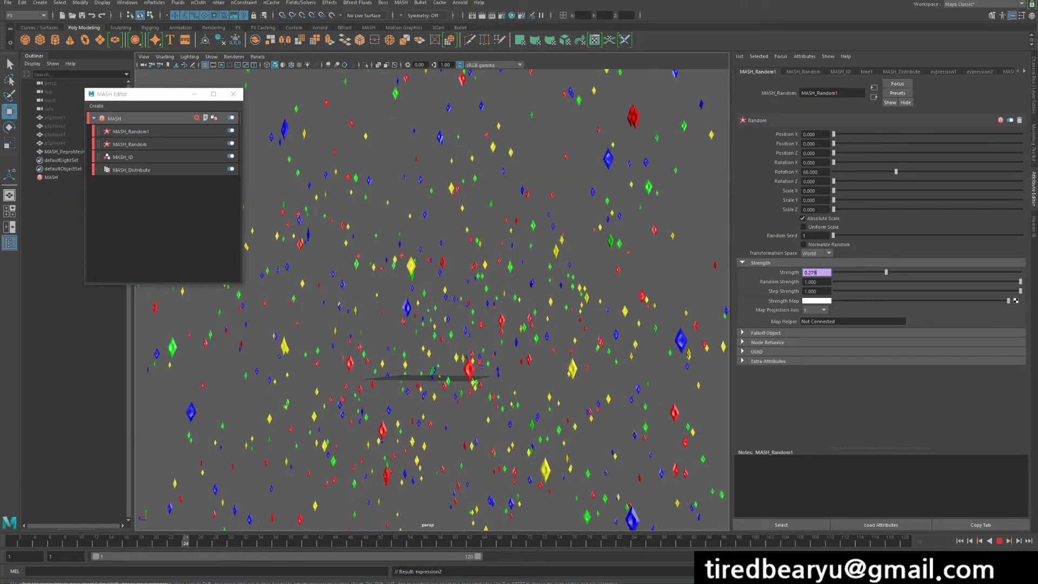
{"action": "key", "text": "alt+shift+v"}
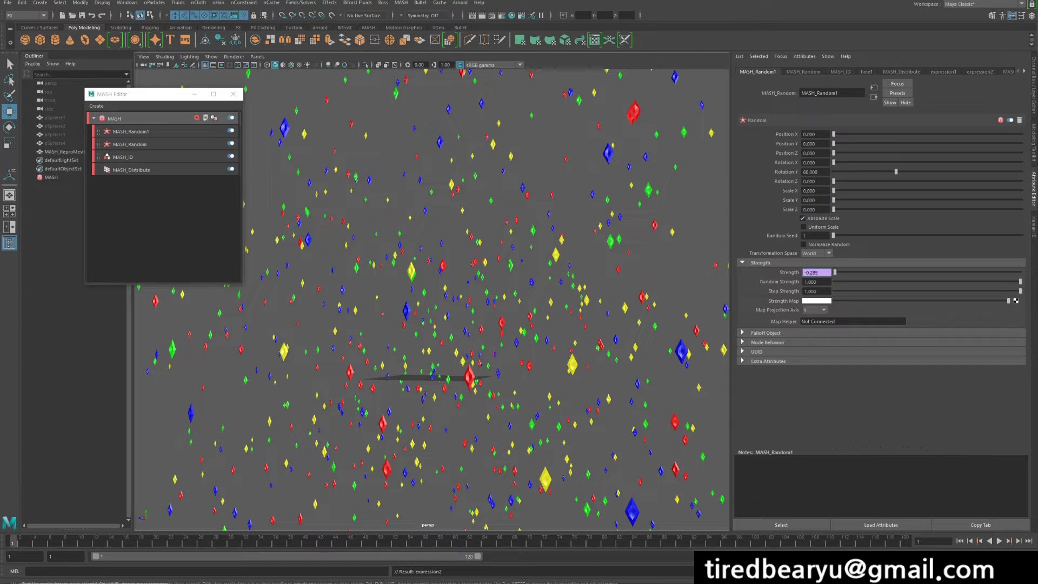
Compare the settings of the MASH_Random and MASH_Random1 nodes and play the timeline to examine the crystals' motion
{"action": "left_click", "coordinate": [131, 132]}
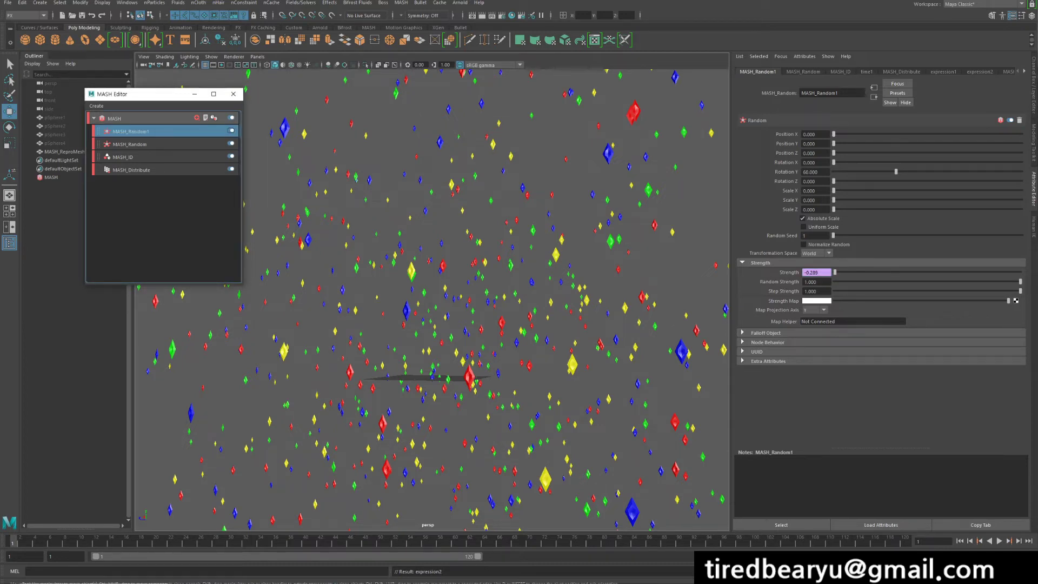
{"action": "left_click", "coordinate": [130, 144]}
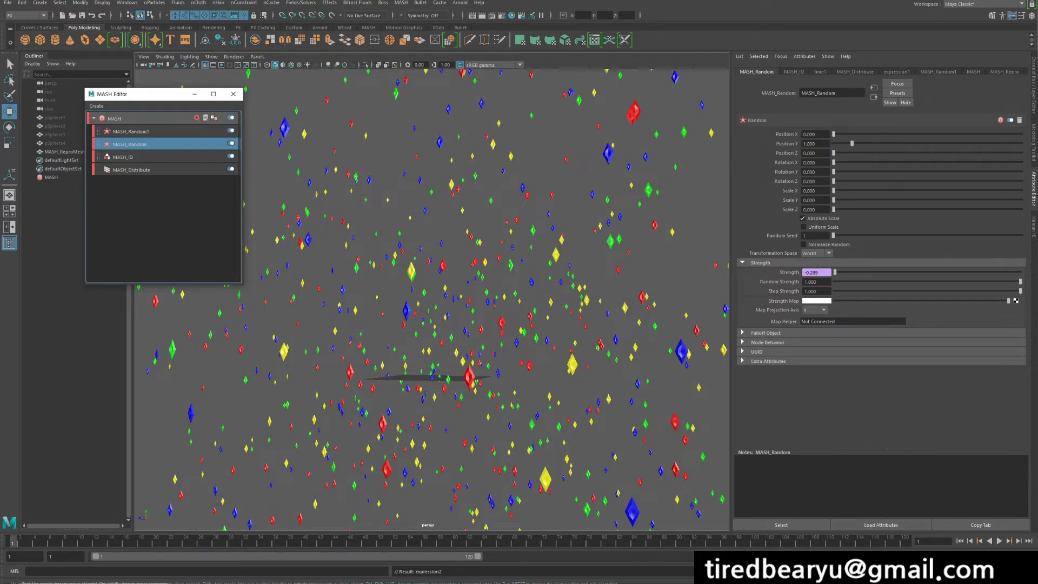
{"action": "left_click", "coordinate": [131, 132]}
{"action": "left_click", "coordinate": [130, 145]}
{"action": "left_click", "coordinate": [131, 131]}
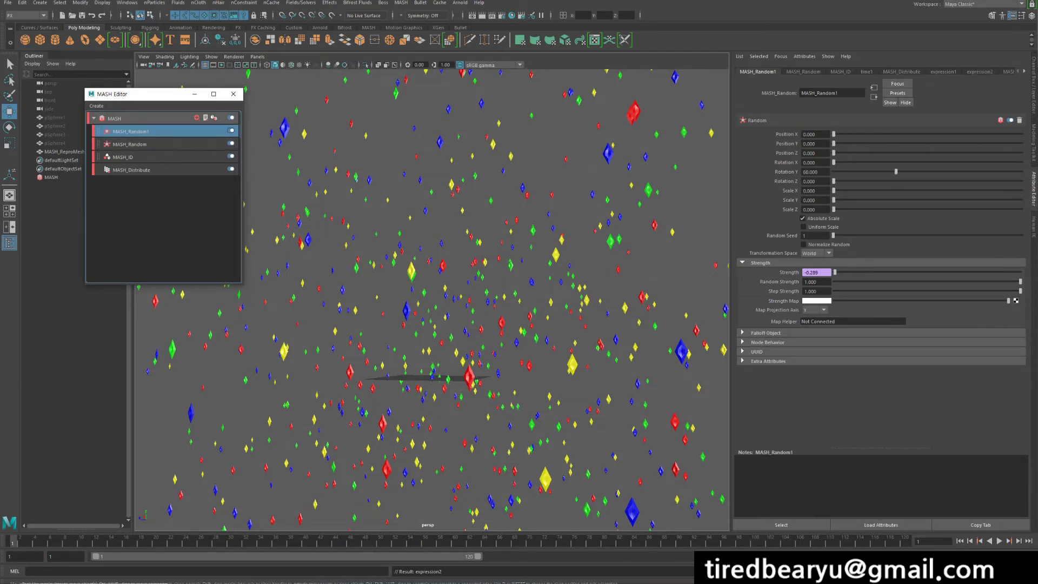
{"action": "left_click", "coordinate": [1000, 541]}
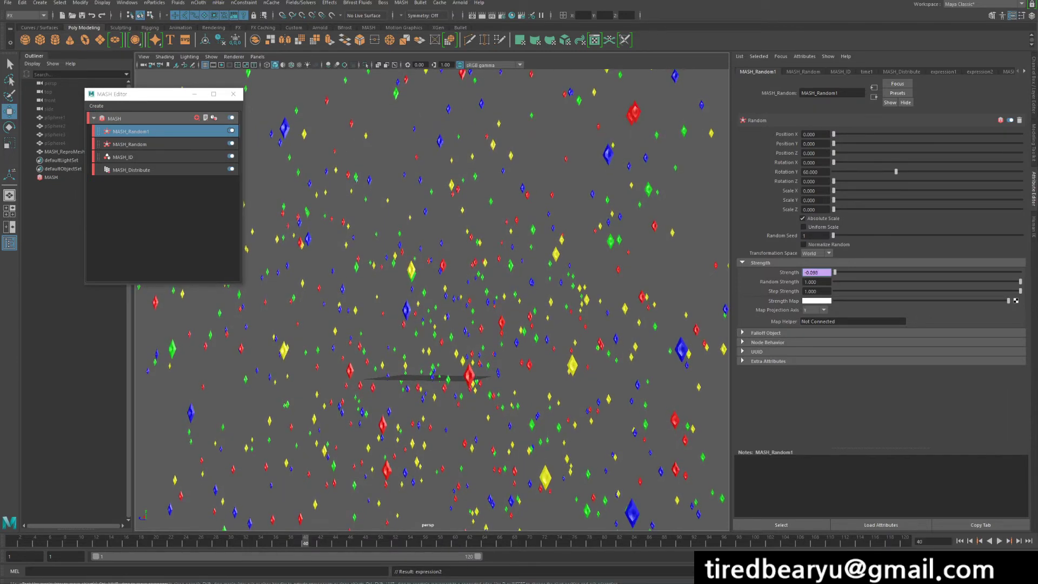
{"action": "left_click", "coordinate": [999, 542]}
{"action": "left_click", "coordinate": [130, 145]}
{"action": "left_click", "coordinate": [131, 131]}
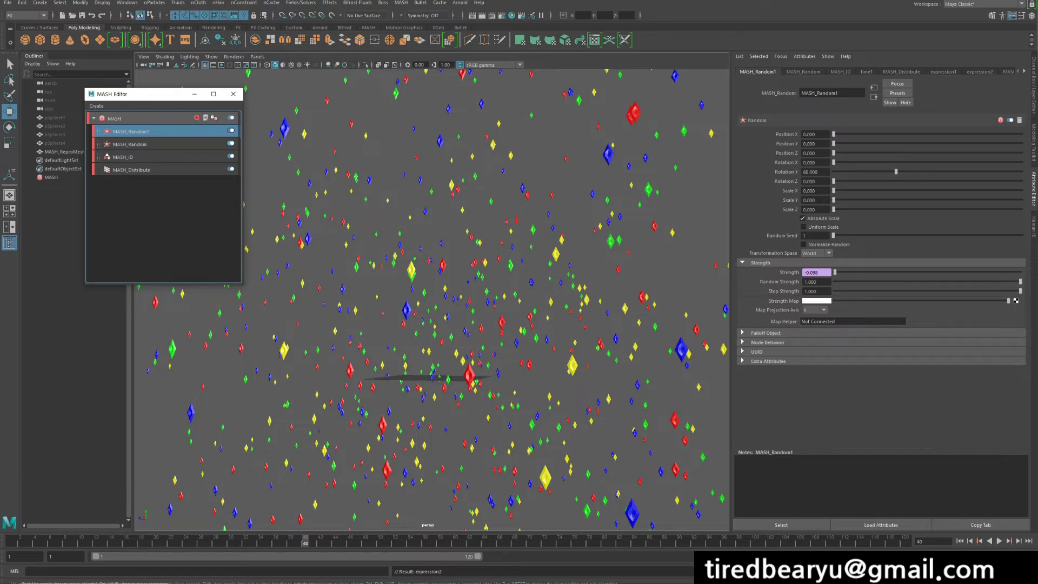
Set the second Random node's Random Seed to 8 and play the timeline with the first Random node selected
{"action": "left_click_drag", "start_coordinate": [834, 235], "coordinate": [846, 236]}
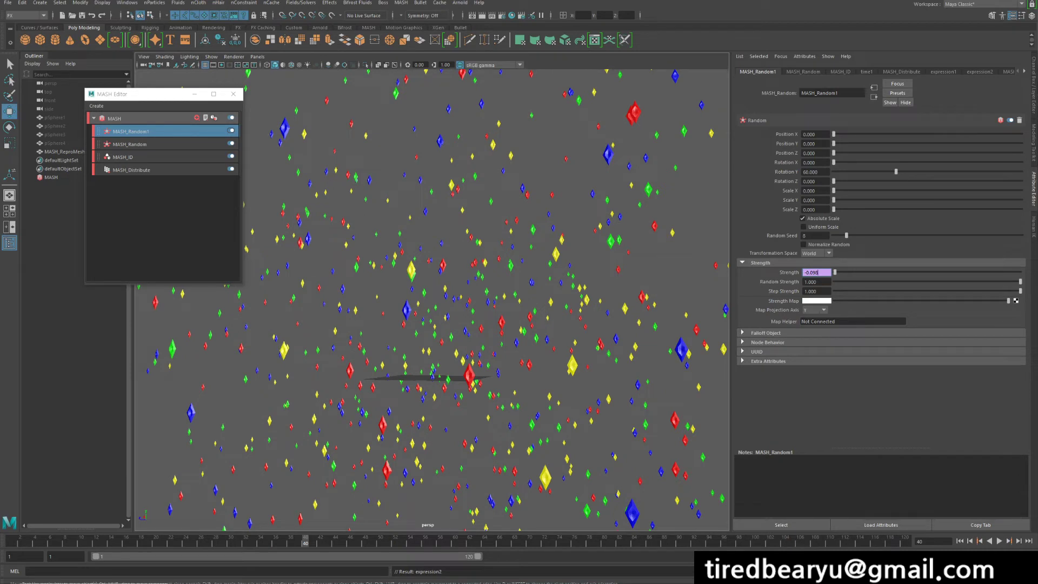
{"action": "left_click", "coordinate": [129, 144]}
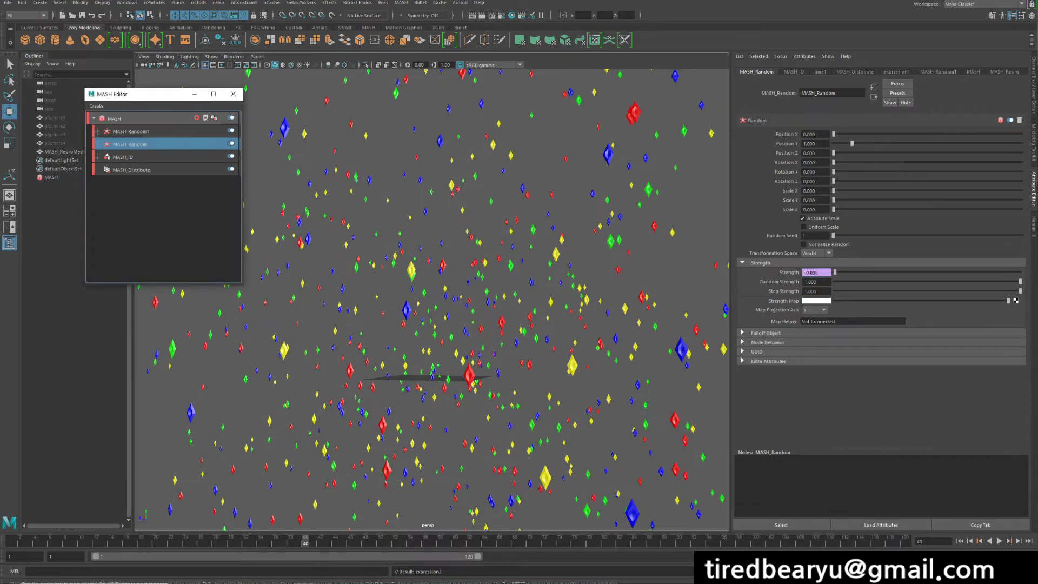
{"action": "left_click", "coordinate": [999, 541]}
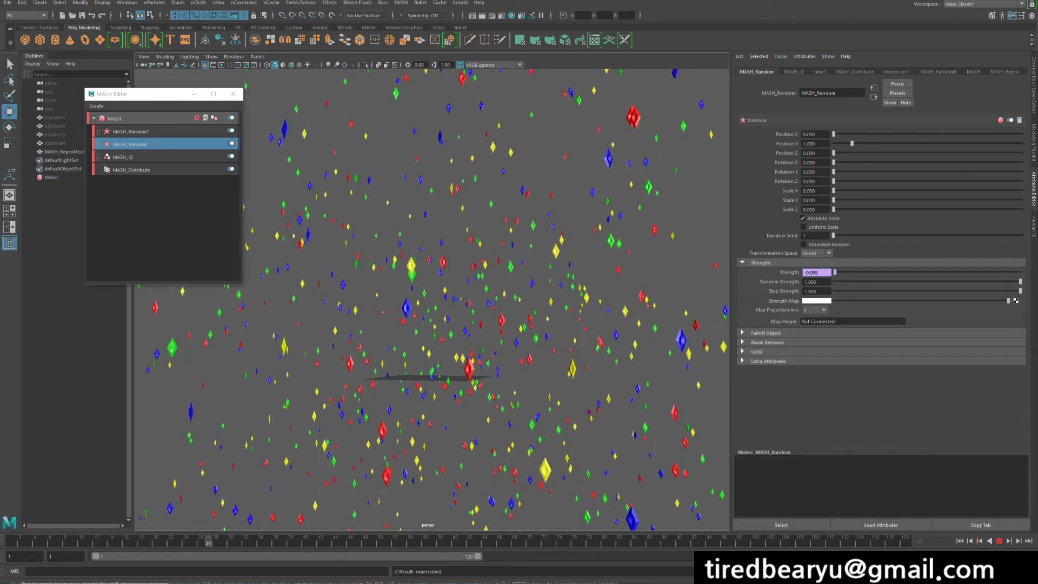
{"action": "left_click", "coordinate": [999, 540]}
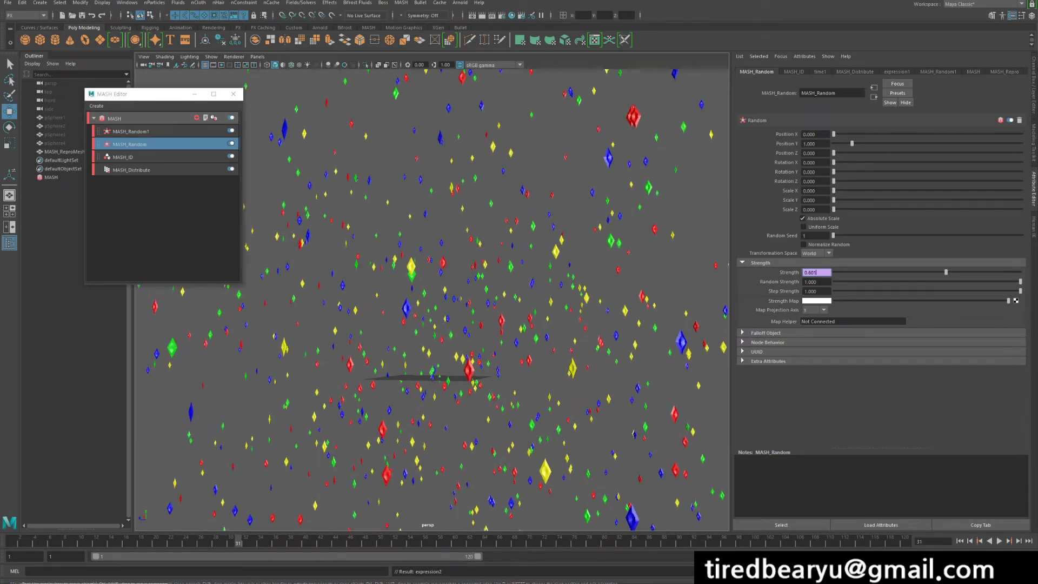
{"action": "left_click", "coordinate": [999, 541]}
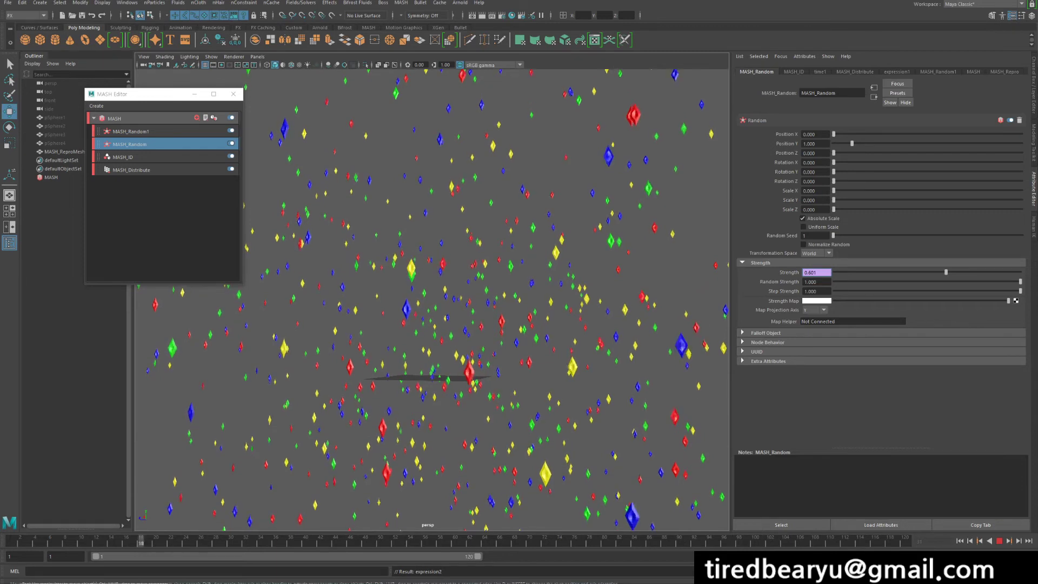
{"action": "key", "text": "Escape"}
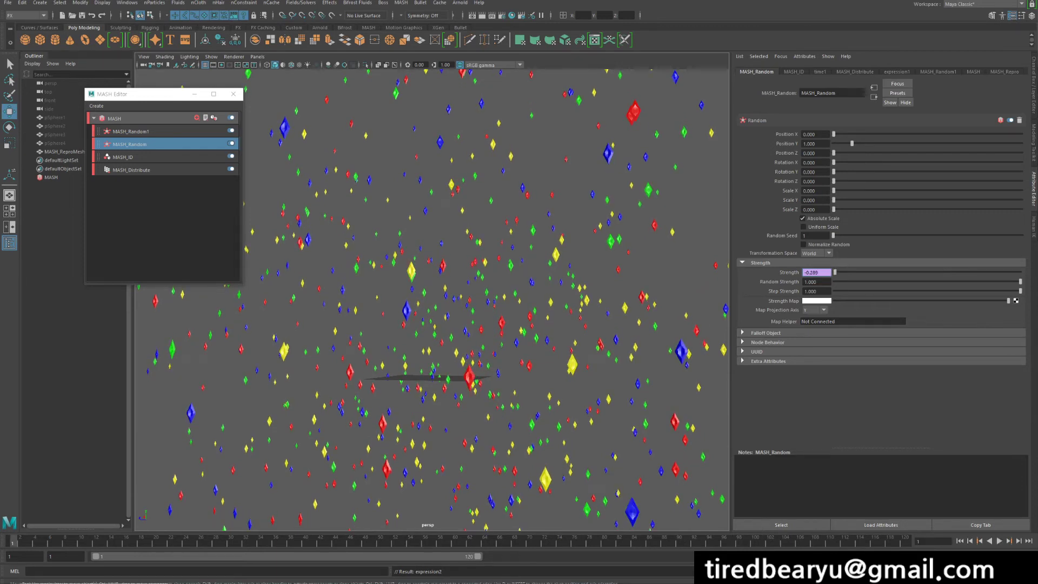
Add a third Random node to the MASH network with Position X at 0.274 and Position Y and Z at 0
{"action": "left_click", "coordinate": [125, 118]}
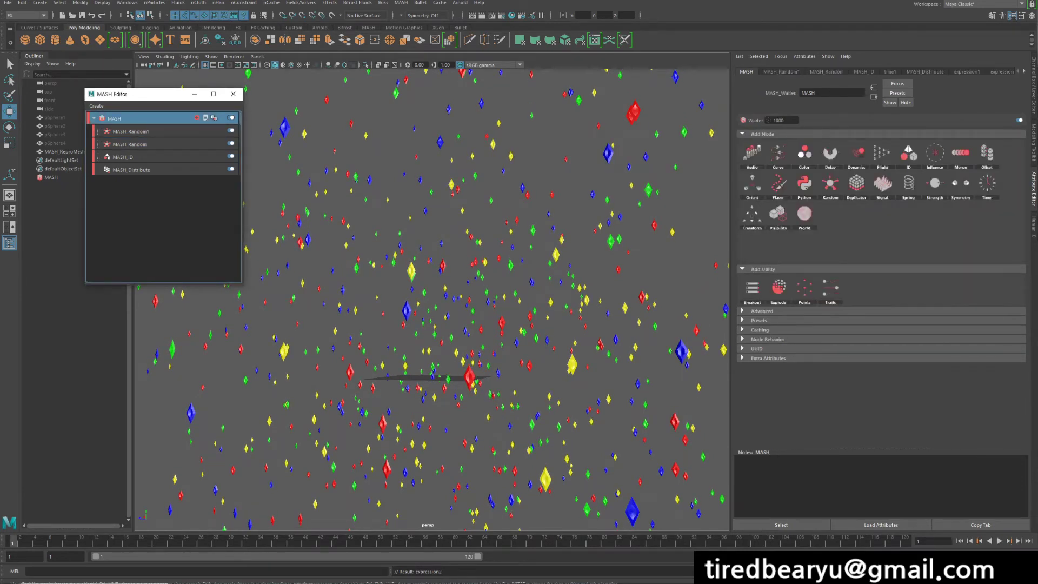
{"action": "left_click", "coordinate": [831, 183]}
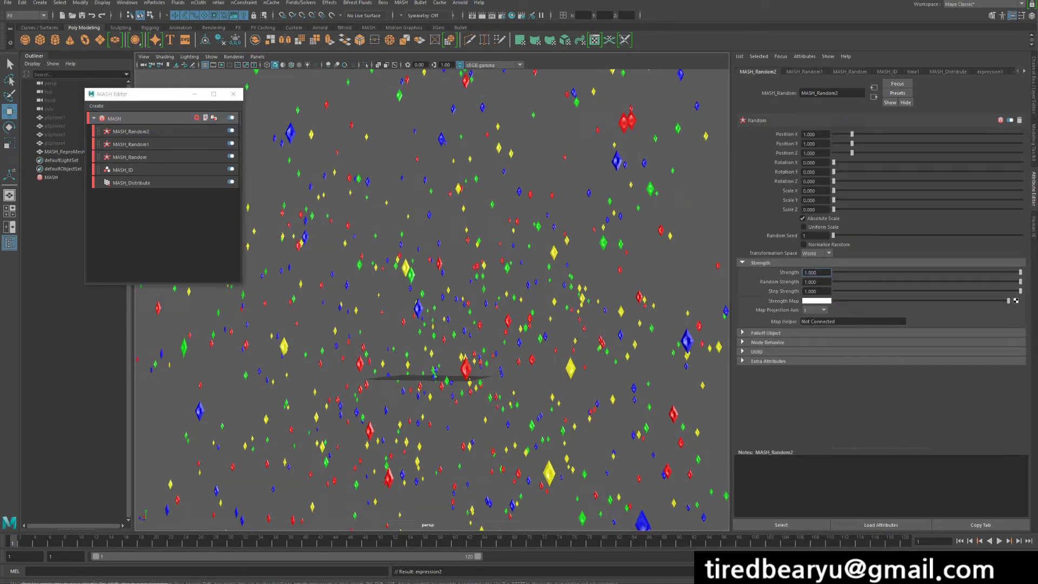
{"action": "mouse_move", "coordinate": [852, 144]}
{"action": "left_mouse_down"}
{"action": "mouse_move", "coordinate": [833, 153]}
{"action": "mouse_move", "coordinate": [839, 134]}
{"action": "left_mouse_up"}
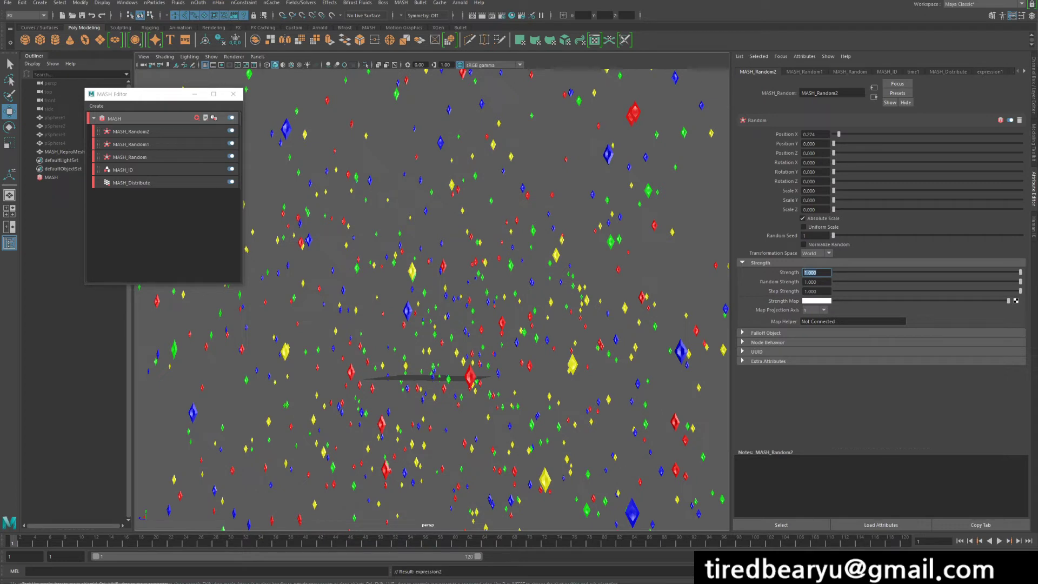
Drive the third Random node's Strength with a noise(time) expression and play the timeline to check the sideways motion
{"action": "type", "text": "-"}
{"action": "type", "text": "noise"}
{"action": "type", "text": "(time)"}
{"action": "key", "text": "Return"}
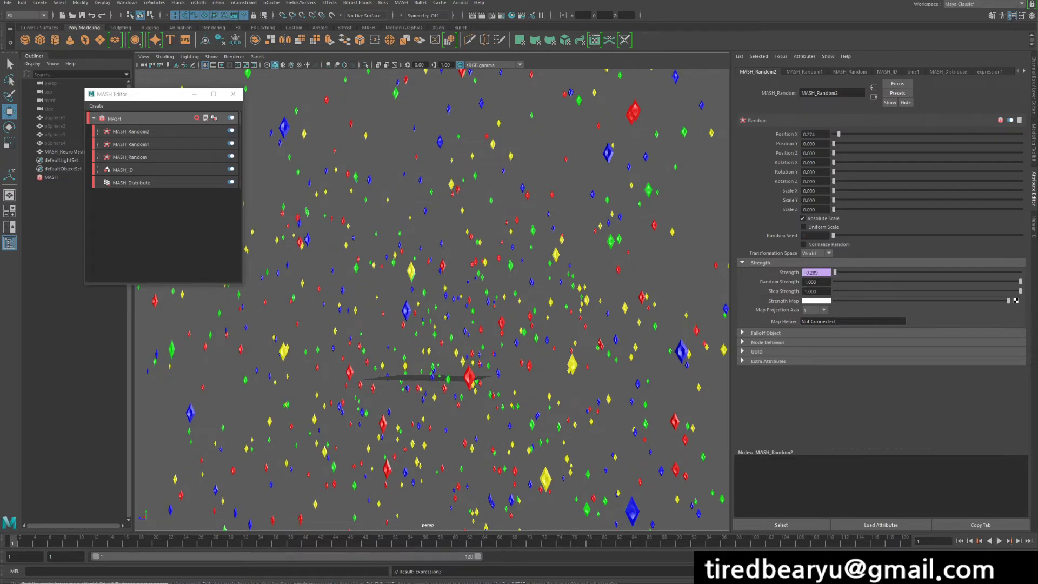
{"action": "key", "text": "alt+v"}
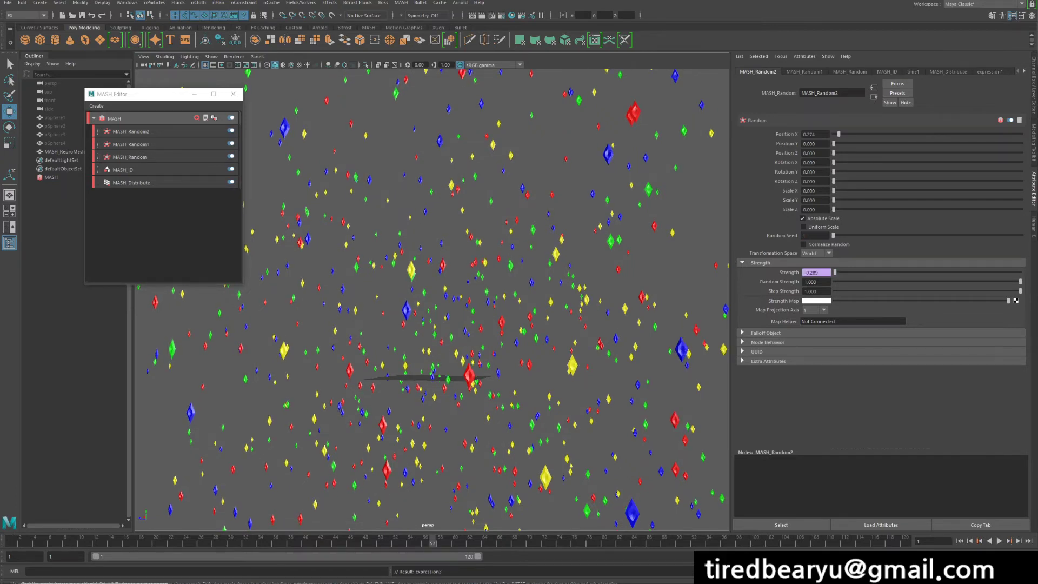
{"action": "key", "text": "alt+v"}
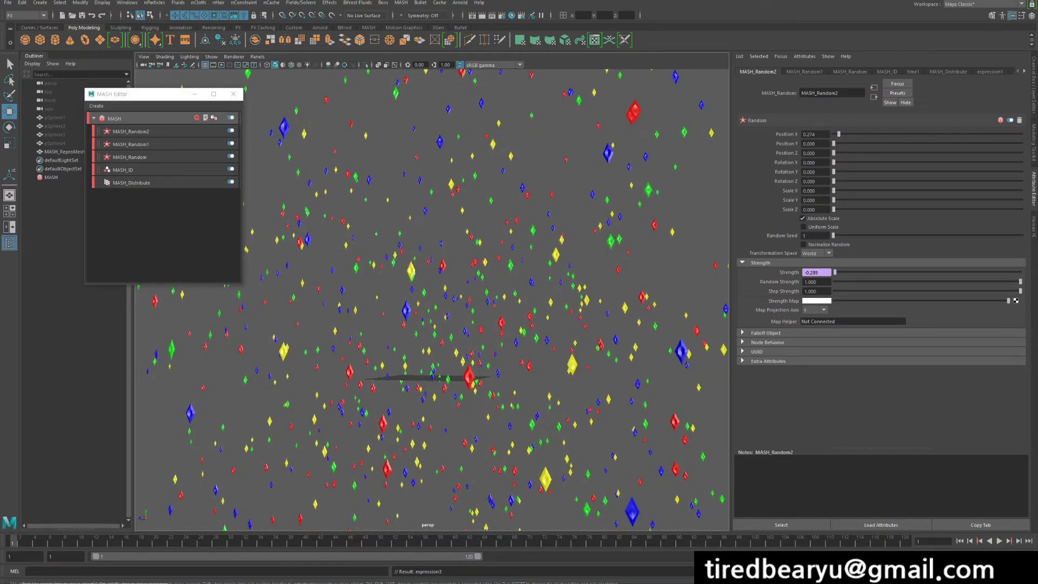
Set the third Random node's Random Seed to 14 and Position X to 0.183, and check the playback
{"action": "left_click_drag", "start_coordinate": [833, 236], "coordinate": [858, 236]}
{"action": "left_click_drag", "start_coordinate": [839, 134], "coordinate": [837, 134]}
{"action": "key", "text": "alt+v"}
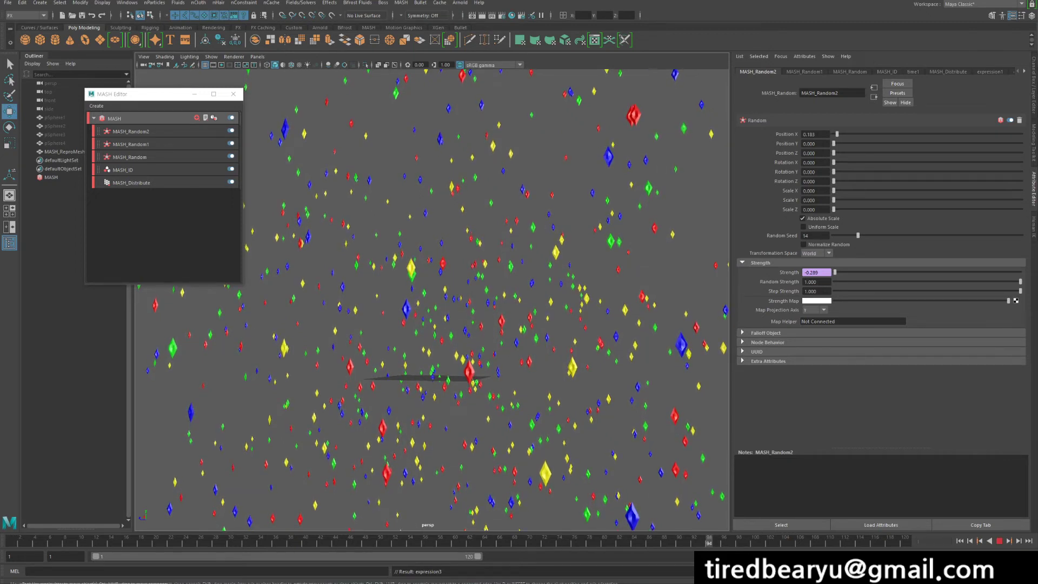
{"action": "key", "text": "Escape"}
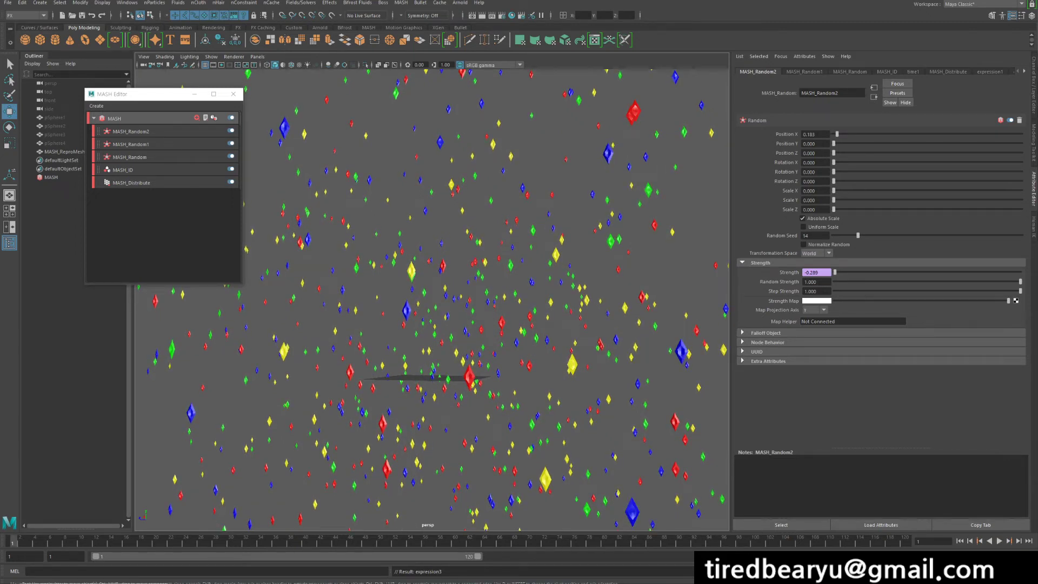
Add a fourth Random node to the MASH network with Position X and Y at 0 and Position Z at 0.411
{"action": "left_click", "coordinate": [114, 118]}
{"action": "left_click", "coordinate": [831, 184]}
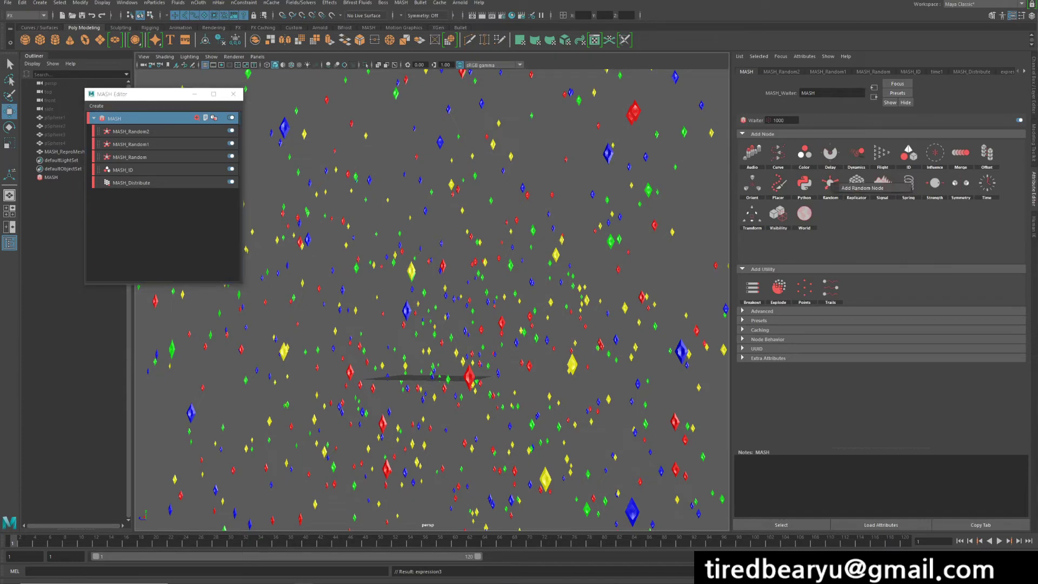
{"action": "left_click_drag", "start_coordinate": [852, 134], "coordinate": [834, 134]}
{"action": "mouse_move", "coordinate": [852, 144]}
{"action": "left_mouse_down"}
{"action": "mouse_move", "coordinate": [834, 143]}
{"action": "mouse_move", "coordinate": [1021, 153]}
{"action": "mouse_move", "coordinate": [842, 153]}
{"action": "left_mouse_up"}
Drive the fourth Random node's Strength with a noise(time) expression
{"action": "double_click", "coordinate": [811, 272]}
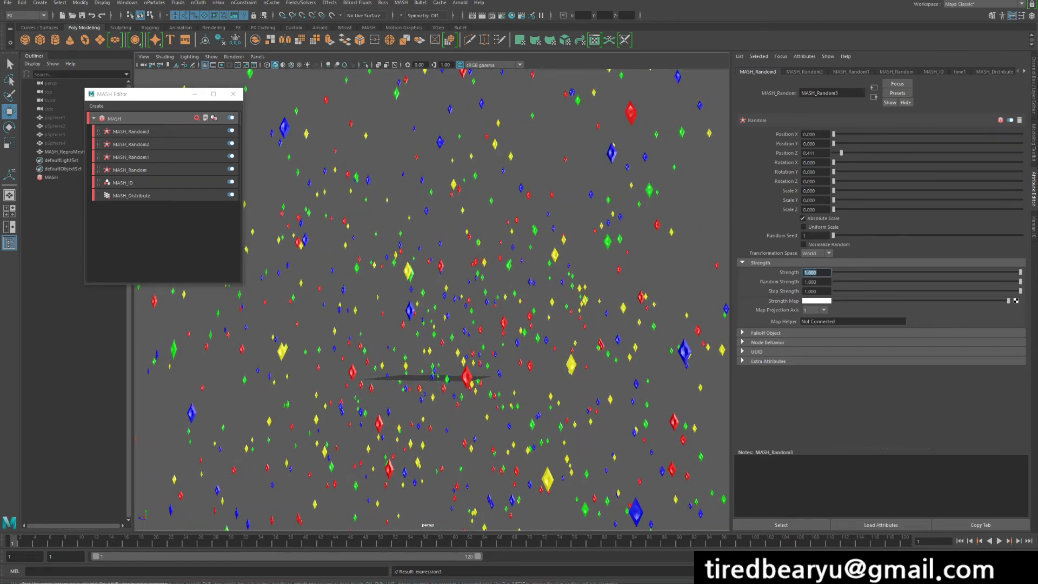
{"action": "type", "text": "-"}
{"action": "type", "text": "noise(time)"}
{"action": "key", "text": "Return"}
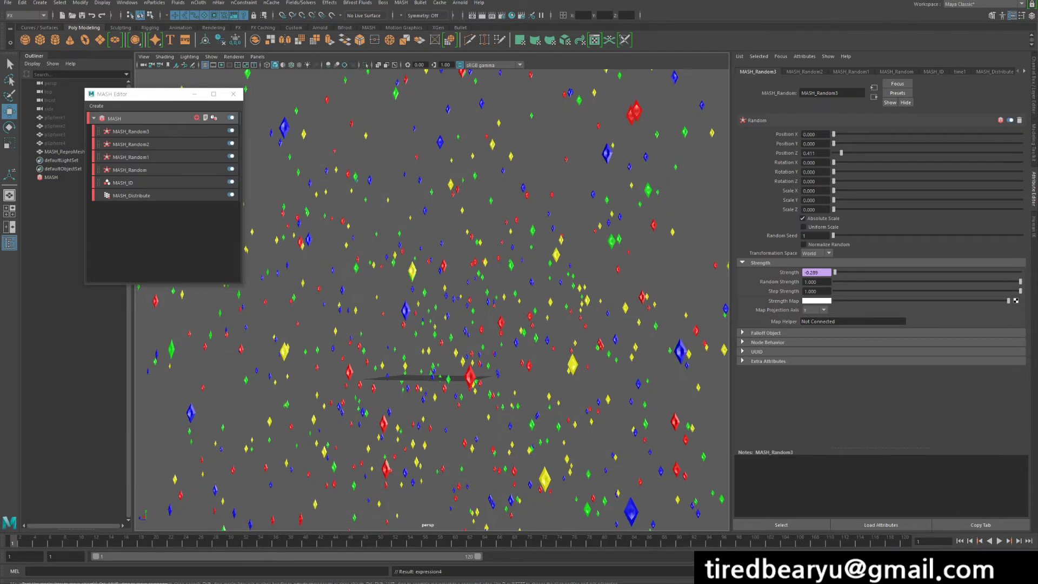
Set the fourth Random node's Random Seed to 40, play the timeline, and scrub back to frame 5
{"action": "left_click_drag", "start_coordinate": [833, 236], "coordinate": [908, 236]}
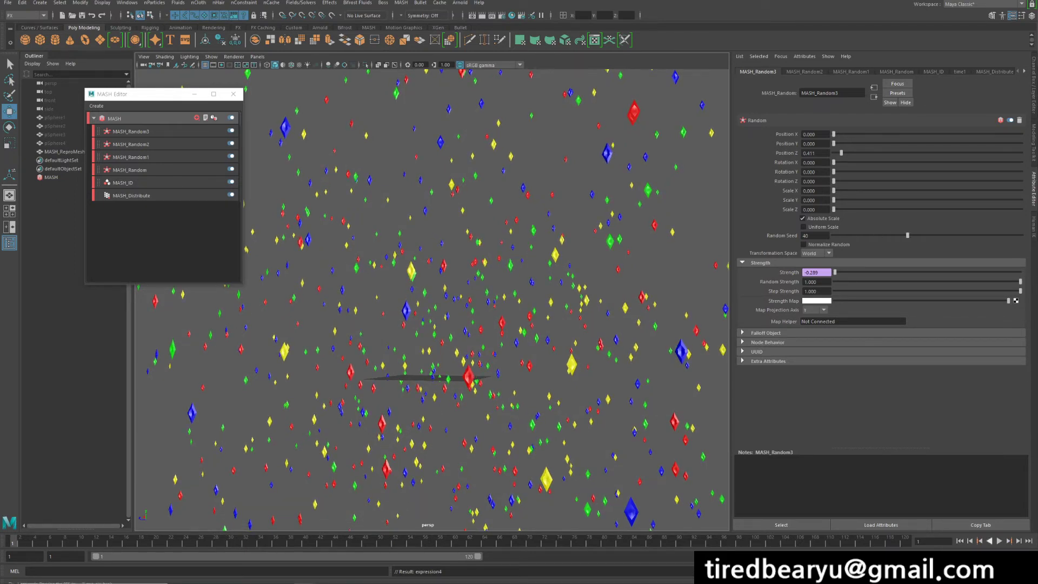
{"action": "left_click", "coordinate": [1000, 541]}
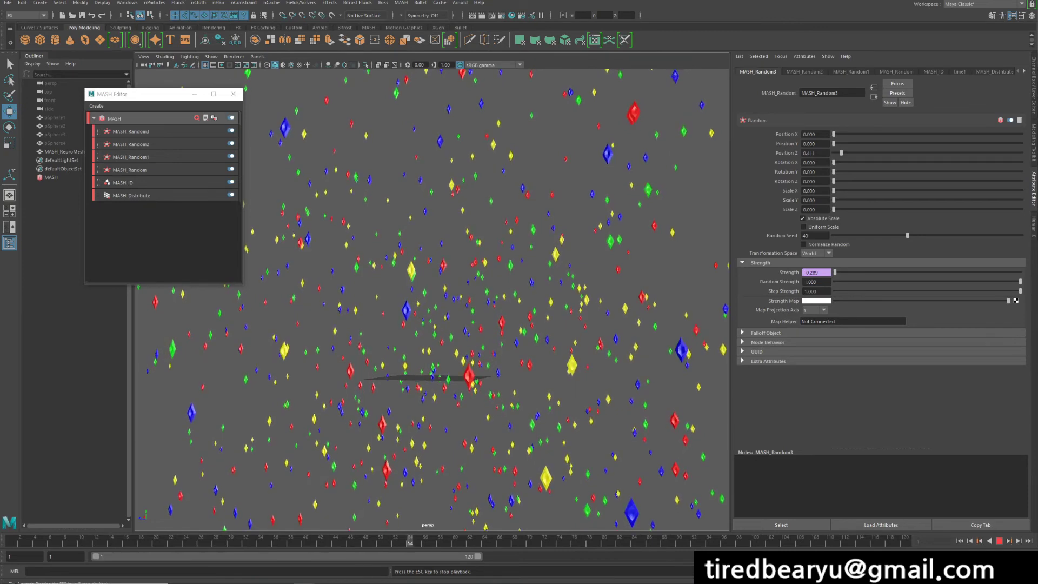
{"action": "key", "text": "Escape"}
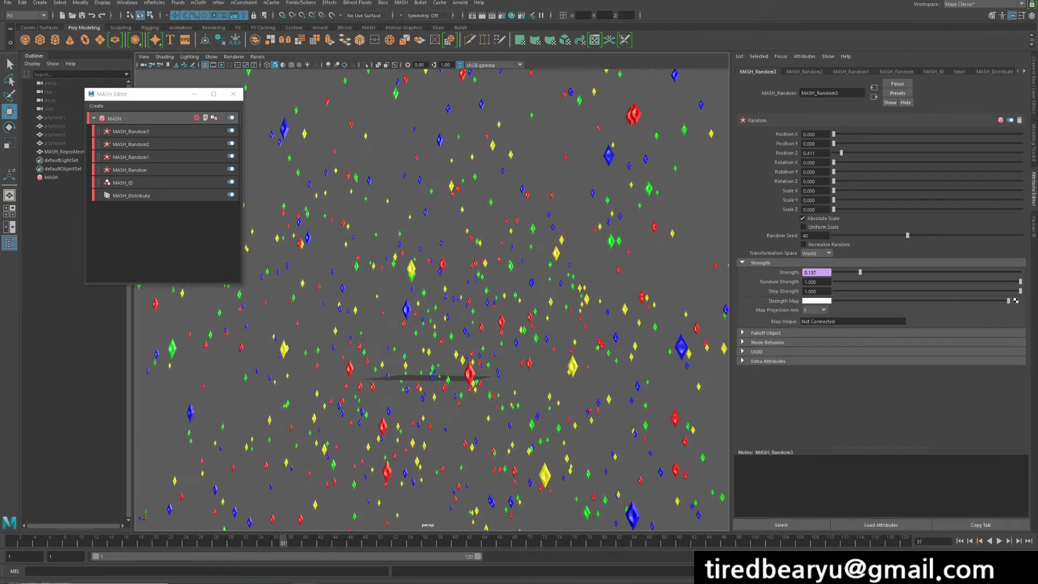
{"action": "left_click_drag", "start_coordinate": [283, 542], "coordinate": [43, 542]}
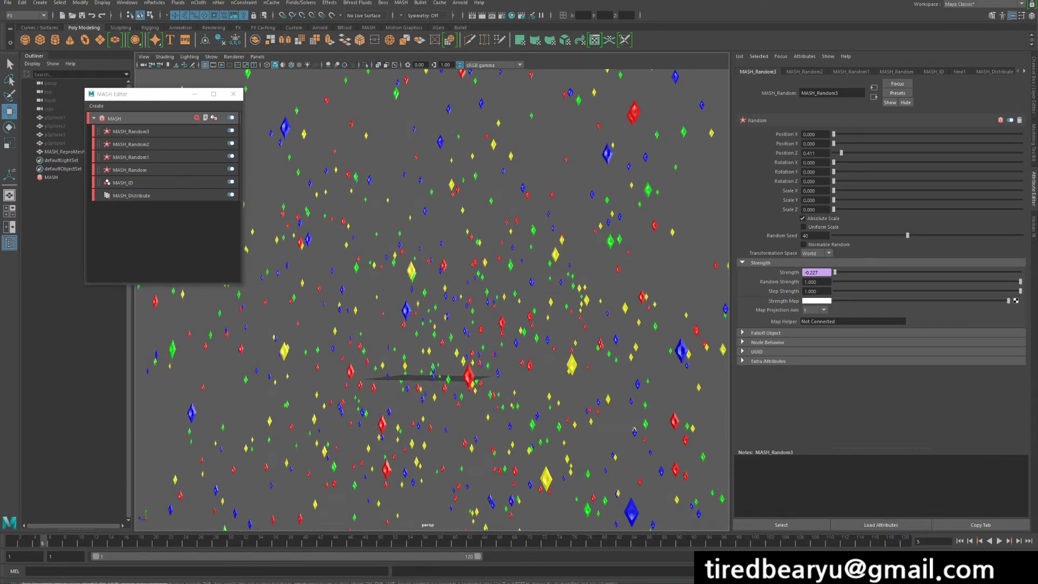
Change the first Random node's Strength expression to noise(time/10), comparing the motion at frames 1 and 24
{"action": "left_click", "coordinate": [129, 170]}
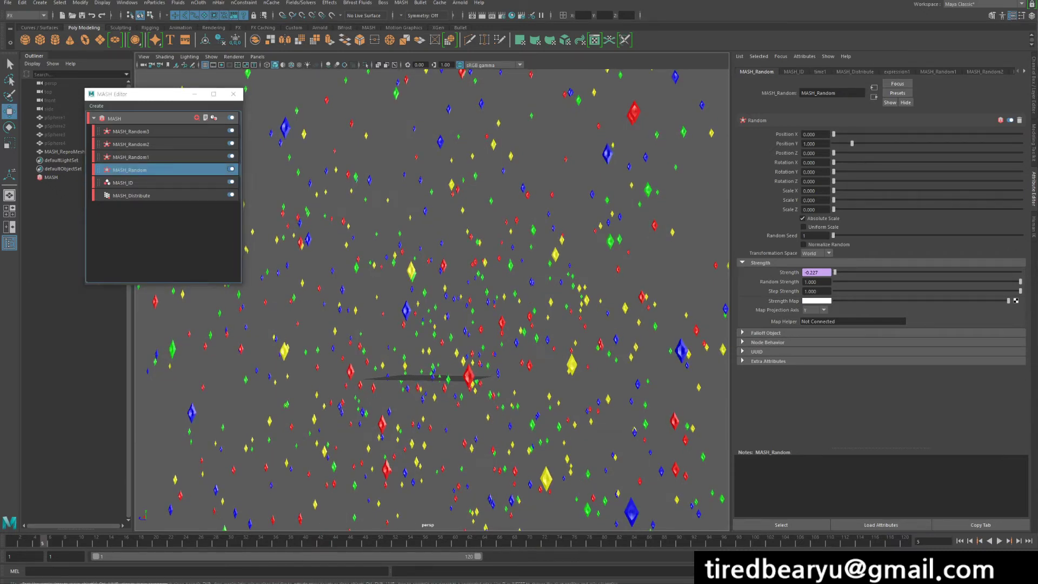
{"action": "right_click", "coordinate": [824, 272]}
{"action": "left_click", "coordinate": [843, 275]}
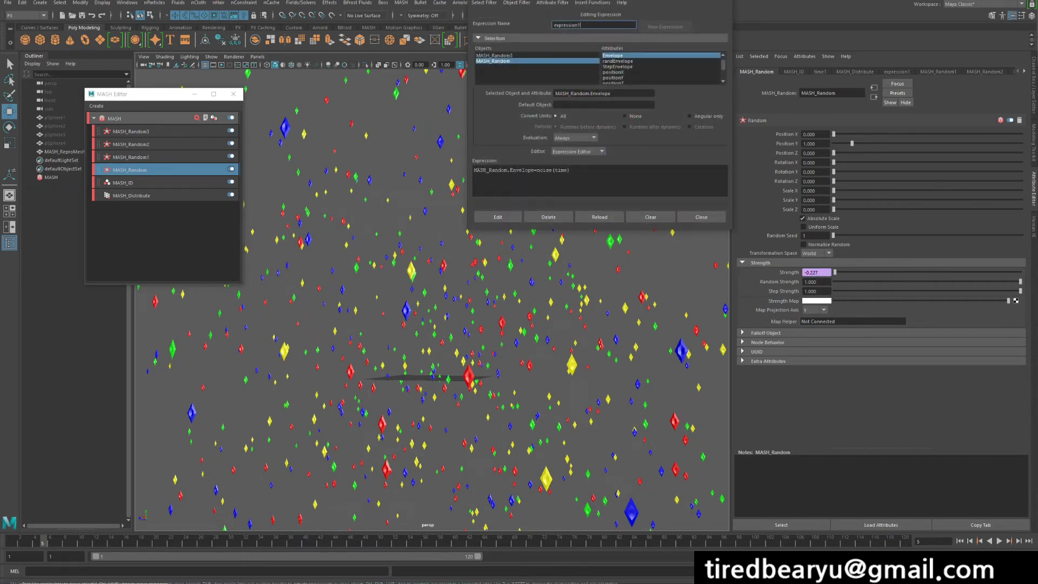
{"action": "double_click", "coordinate": [561, 171]}
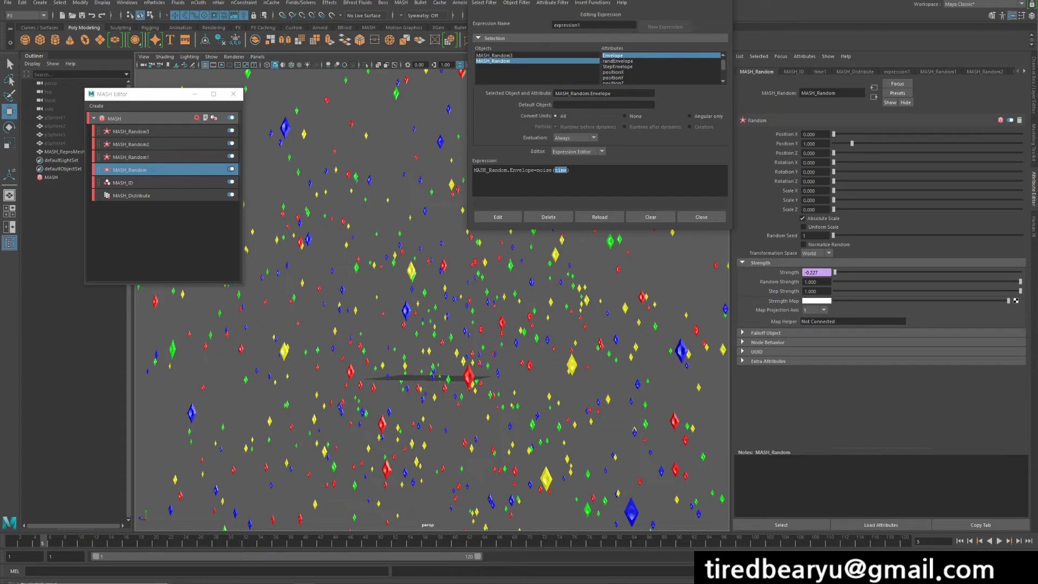
{"action": "left_click", "coordinate": [185, 542]}
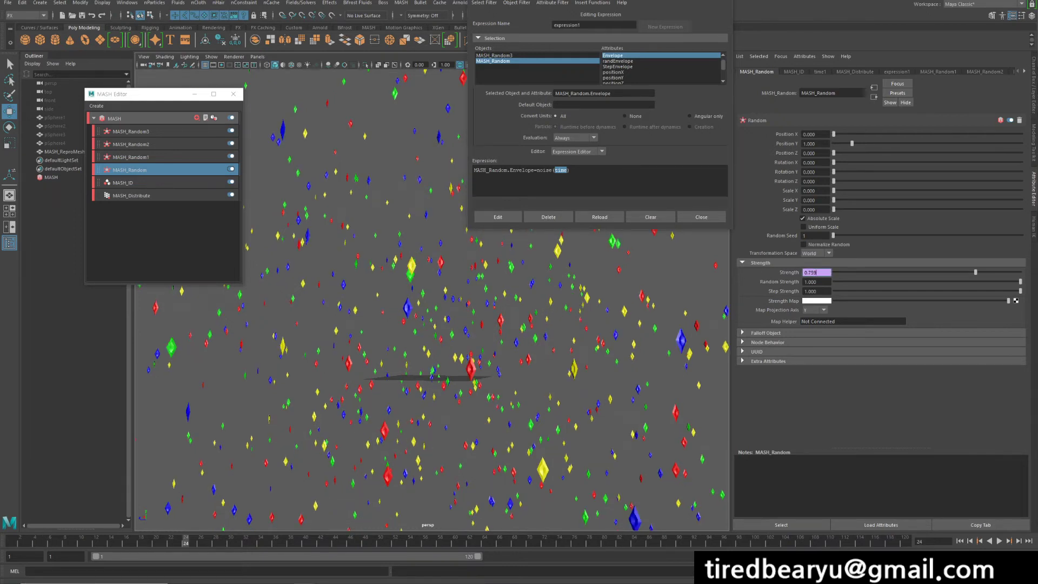
{"action": "left_click", "coordinate": [13, 542]}
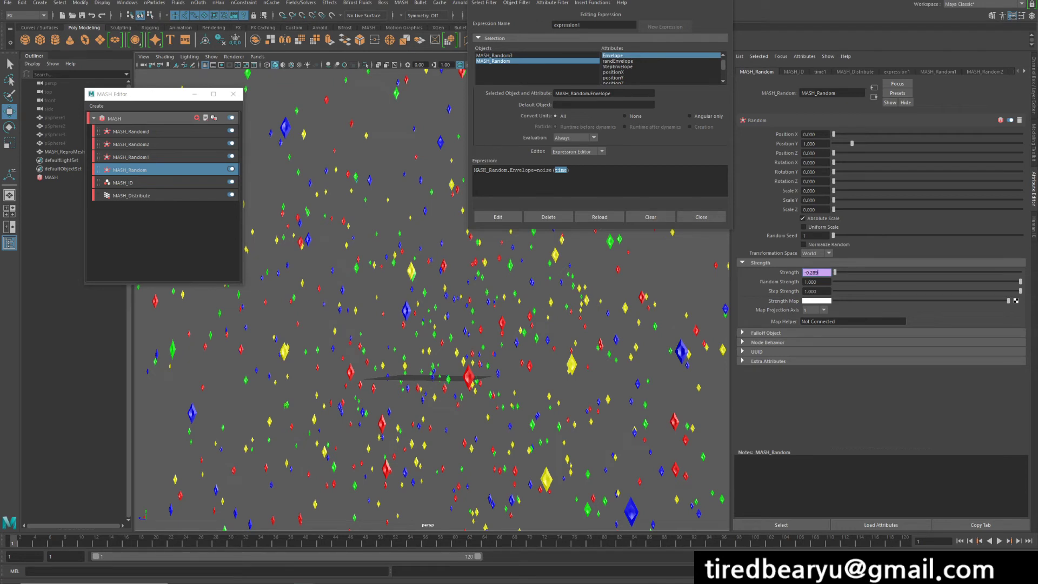
{"action": "left_click", "coordinate": [186, 542]}
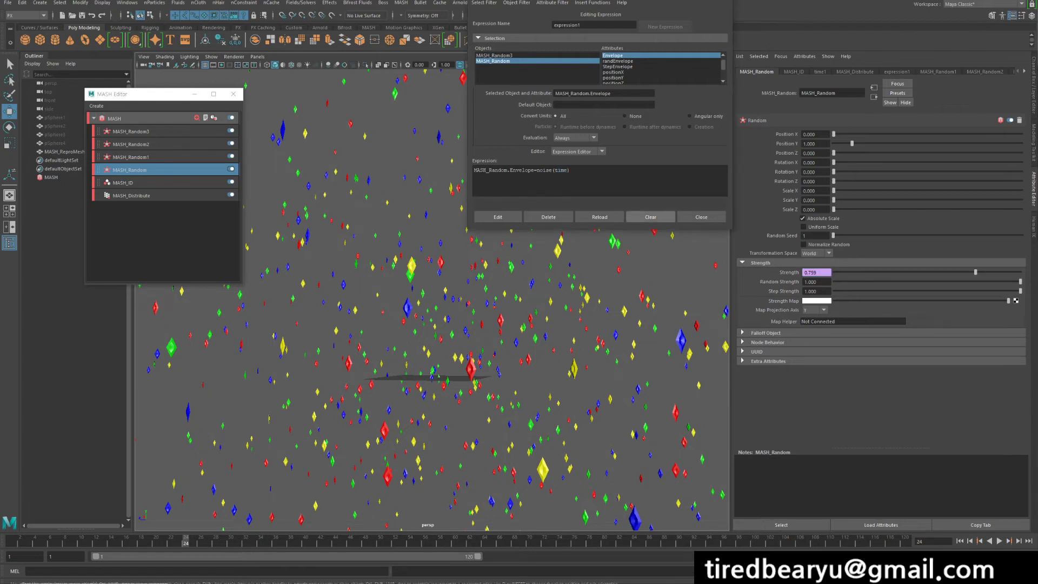
{"action": "type", "text": "/10"}
{"action": "left_click", "coordinate": [498, 217]}
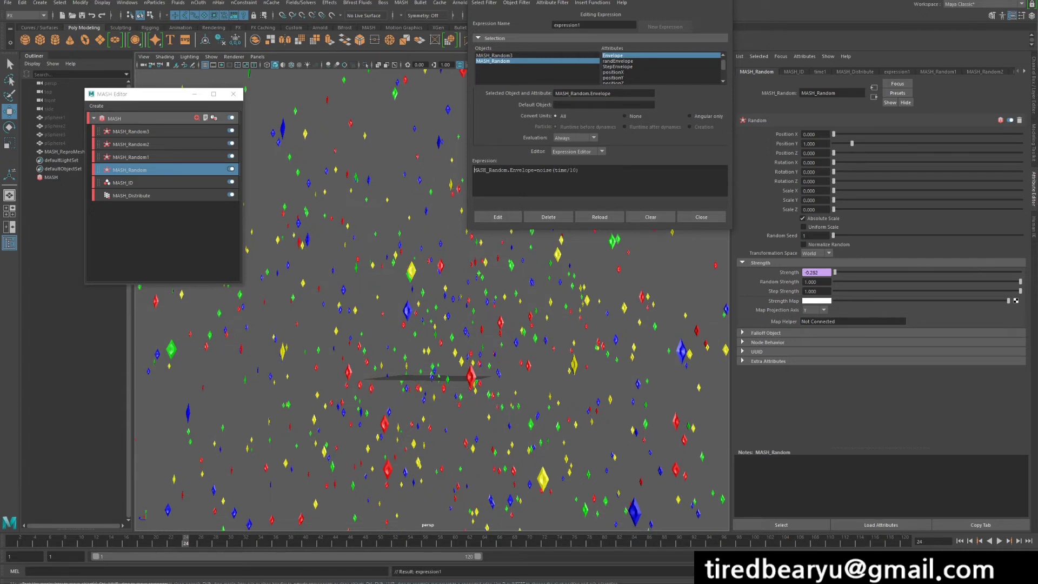
{"action": "left_click", "coordinate": [702, 217]}
Play the animation from frame 1 to review the slower crystal motion
{"action": "left_click", "coordinate": [961, 541]}
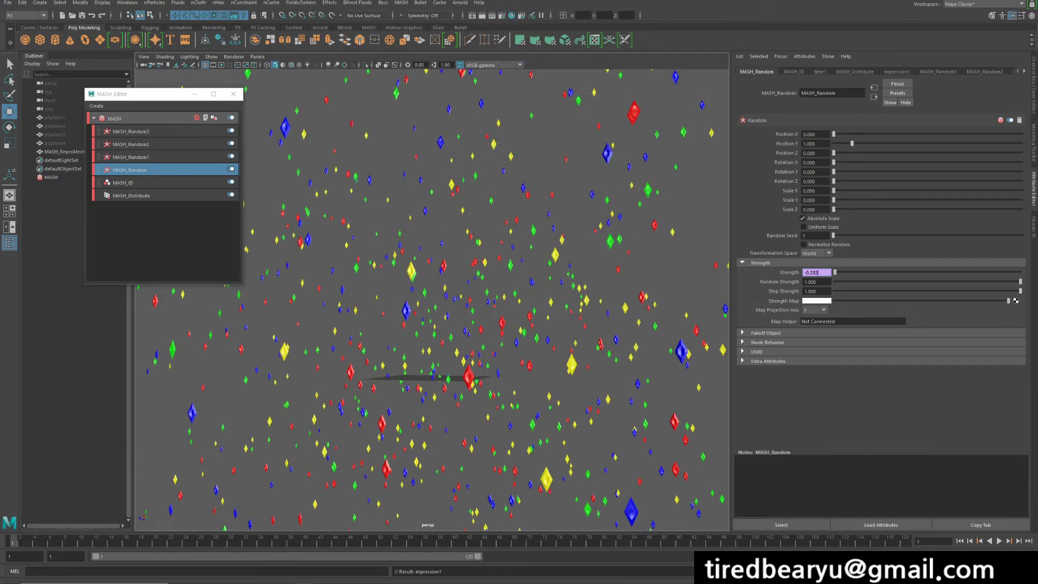
{"action": "left_click", "coordinate": [999, 540]}
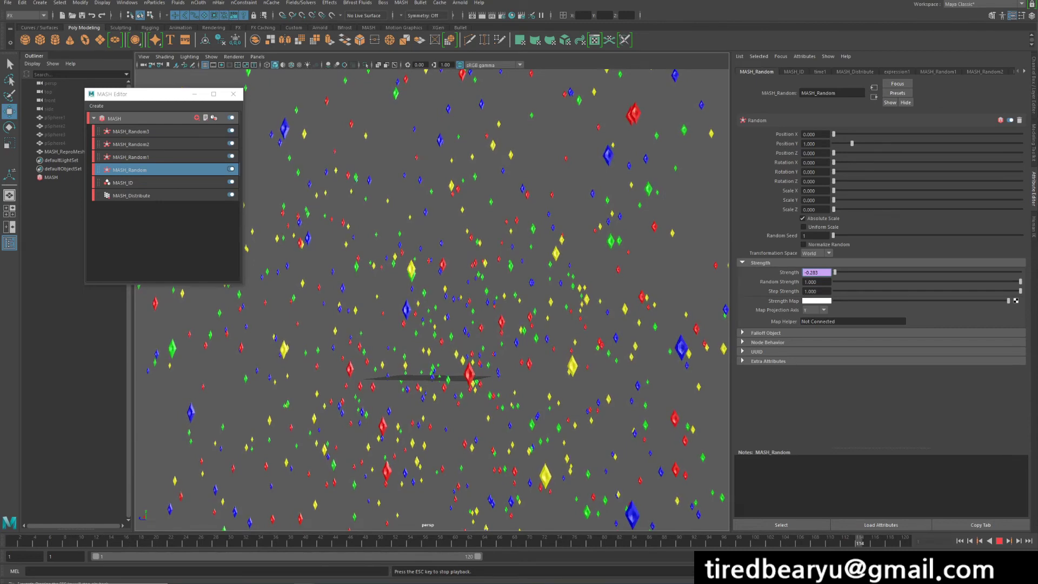
{"action": "key", "text": "Escape"}
Try the first Random node with Position Y at 10 and play the timeline
{"action": "left_click_drag", "start_coordinate": [852, 143], "coordinate": [1022, 143]}
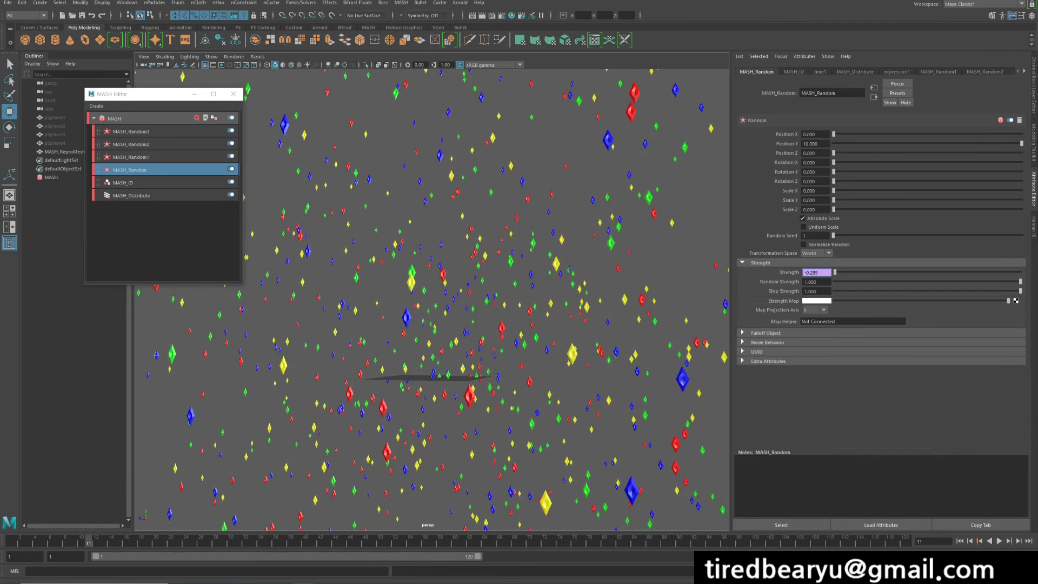
{"action": "left_click", "coordinate": [1000, 541]}
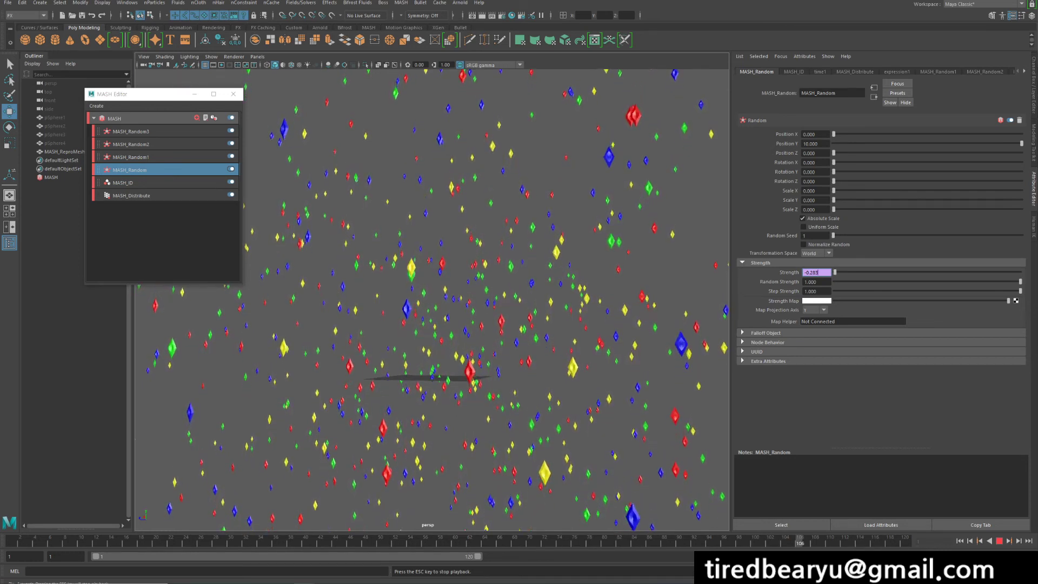
{"action": "key", "text": "Escape"}
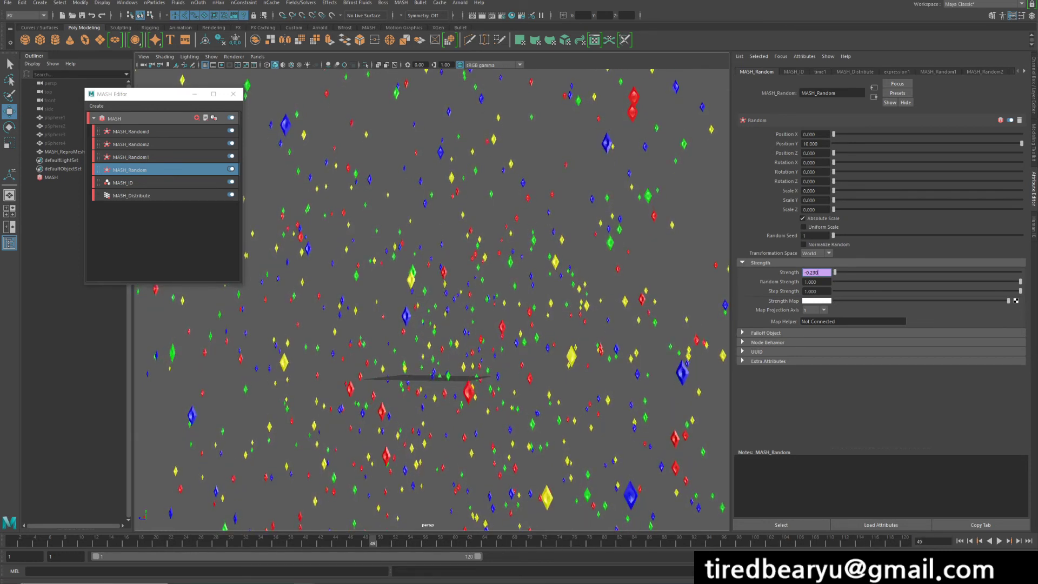
Set the first Random node's Position Y to 0.902 and edit the time divisor in its Strength expression
{"action": "left_click_drag", "start_coordinate": [1022, 143], "coordinate": [853, 143]}
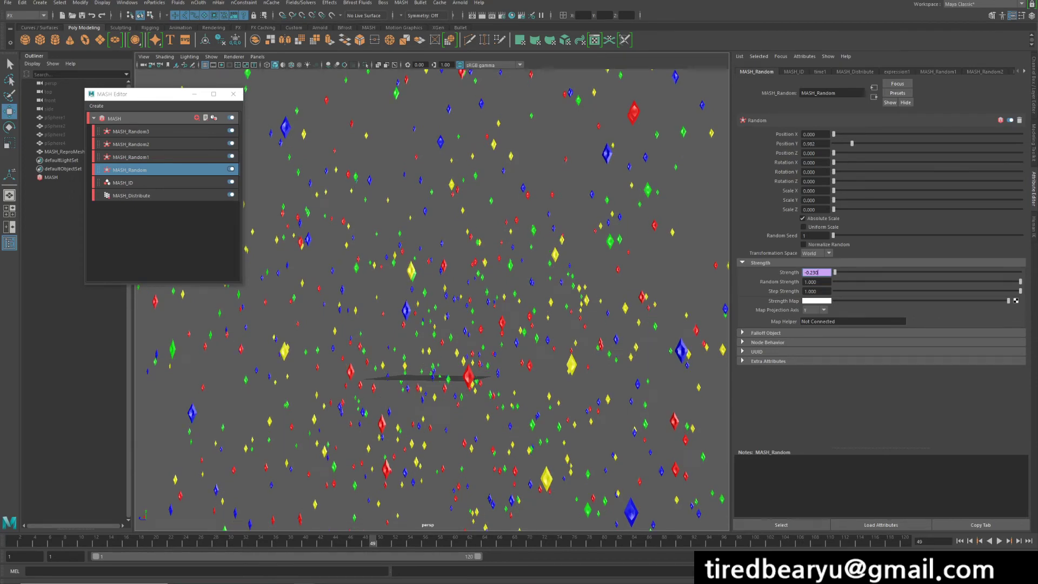
{"action": "right_click", "coordinate": [817, 272]}
{"action": "left_click", "coordinate": [843, 277]}
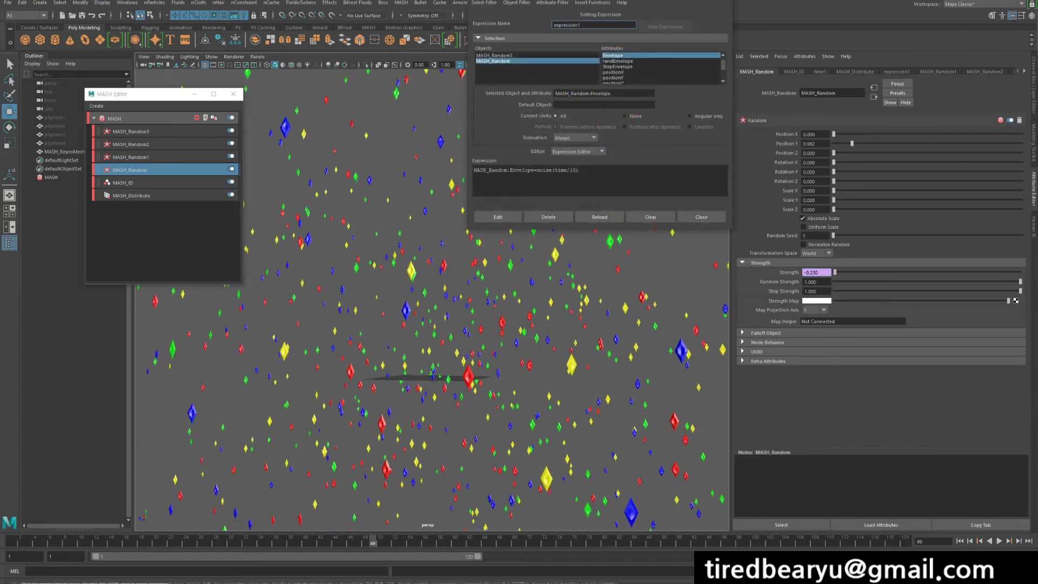
{"action": "left_click", "coordinate": [576, 170]}
{"action": "left_click", "coordinate": [498, 217]}
{"action": "left_click", "coordinate": [702, 217]}
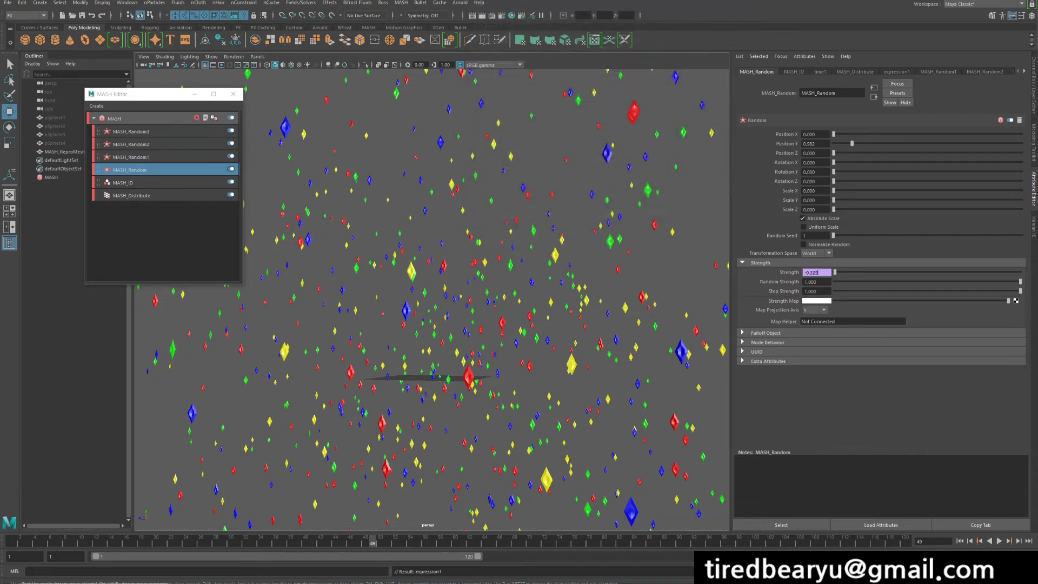
Play the animation from frame 1, and extend the playback range to about frame 200
{"action": "left_click", "coordinate": [960, 541]}
{"action": "left_click", "coordinate": [999, 541]}
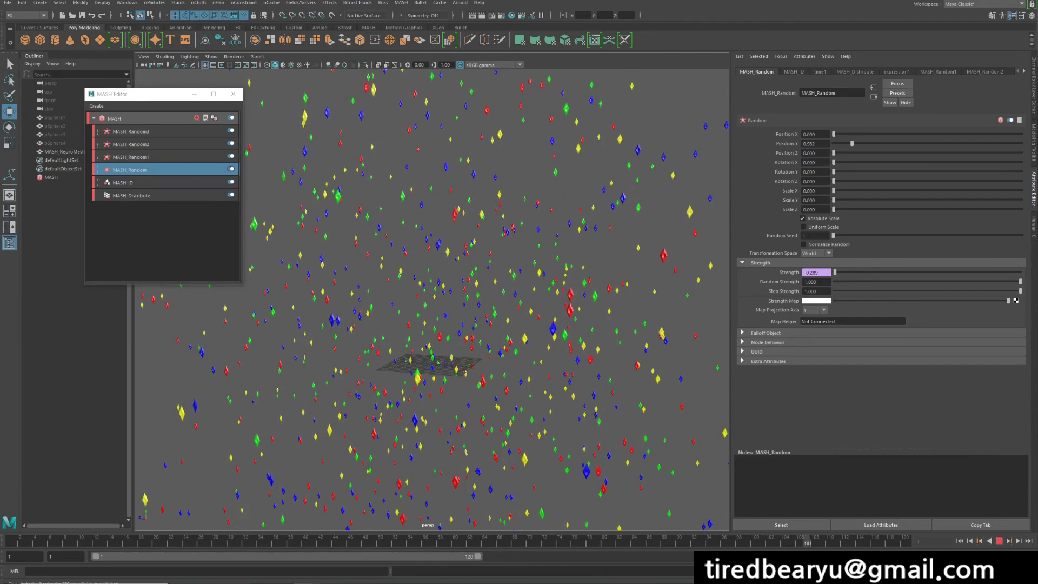
{"action": "key", "text": "Escape"}
{"action": "left_click_drag", "start_coordinate": [524, 340], "coordinate": [489, 330], "text": "alt"}
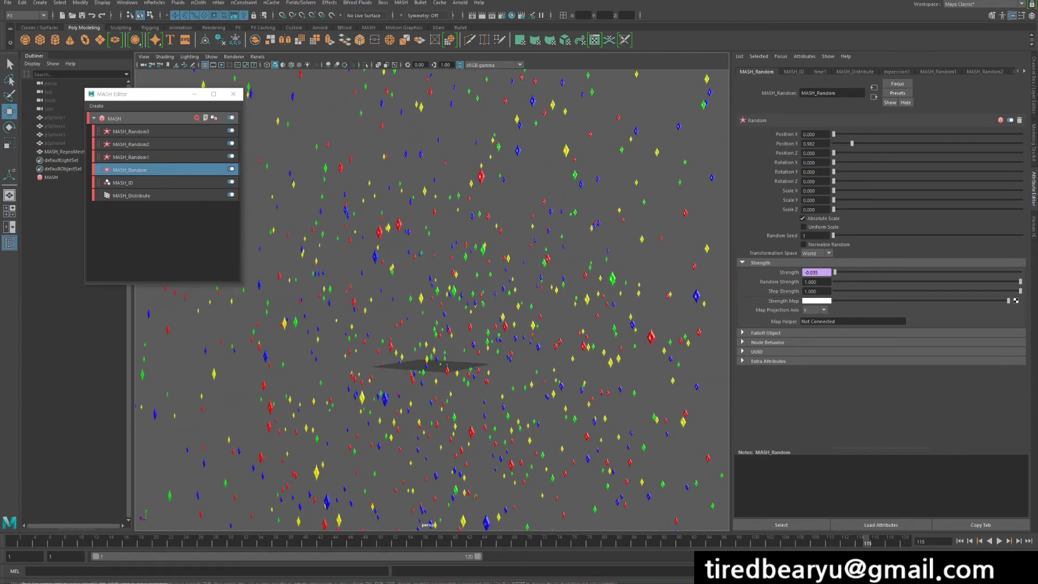
{"action": "left_click_drag", "start_coordinate": [478, 556], "coordinate": [734, 557]}
{"action": "mouse_move", "coordinate": [486, 346]}
{"action": "left_mouse_down", "text": "alt"}
{"action": "mouse_move", "coordinate": [460, 325]}
{"action": "mouse_move", "coordinate": [503, 346]}
{"action": "mouse_move", "coordinate": [487, 328]}
{"action": "left_mouse_up", "text": "alt"}
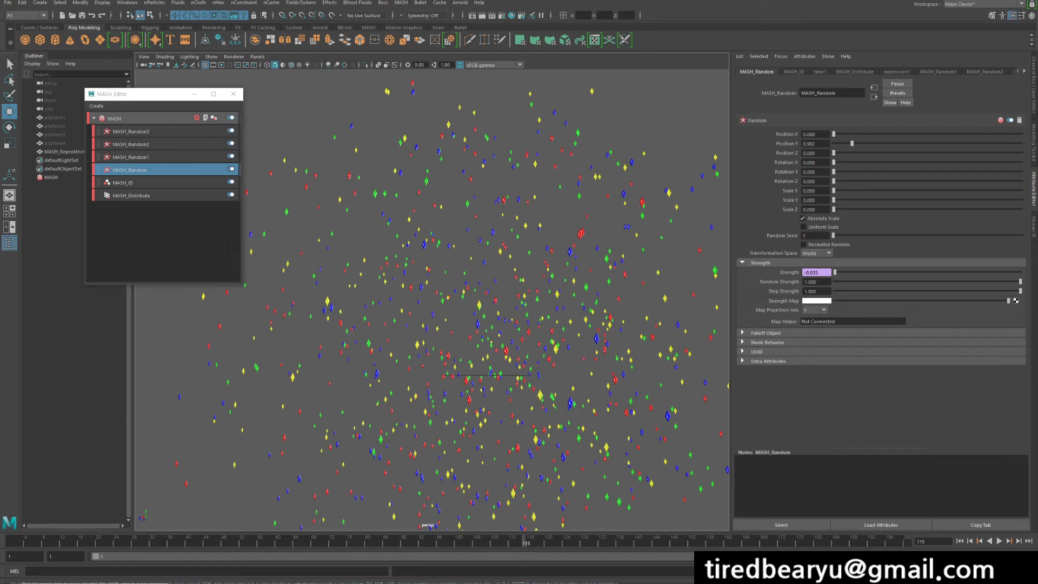
Set the Distribute node's Volume Size to 400
{"action": "left_click", "coordinate": [131, 196]}
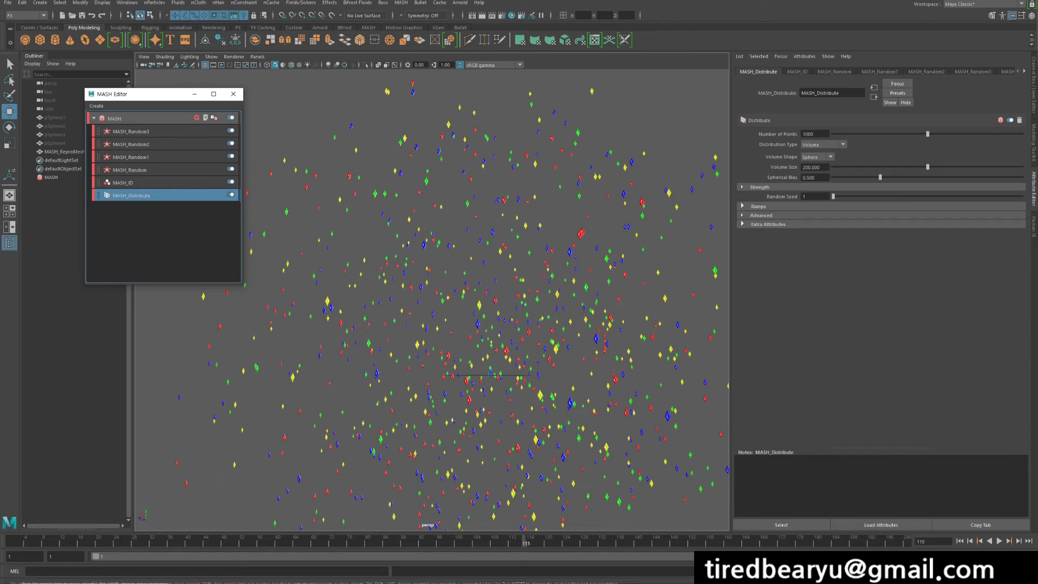
{"action": "left_click_drag", "start_coordinate": [928, 167], "coordinate": [1009, 167]}
{"action": "left_click_drag", "start_coordinate": [998, 167], "coordinate": [987, 167]}
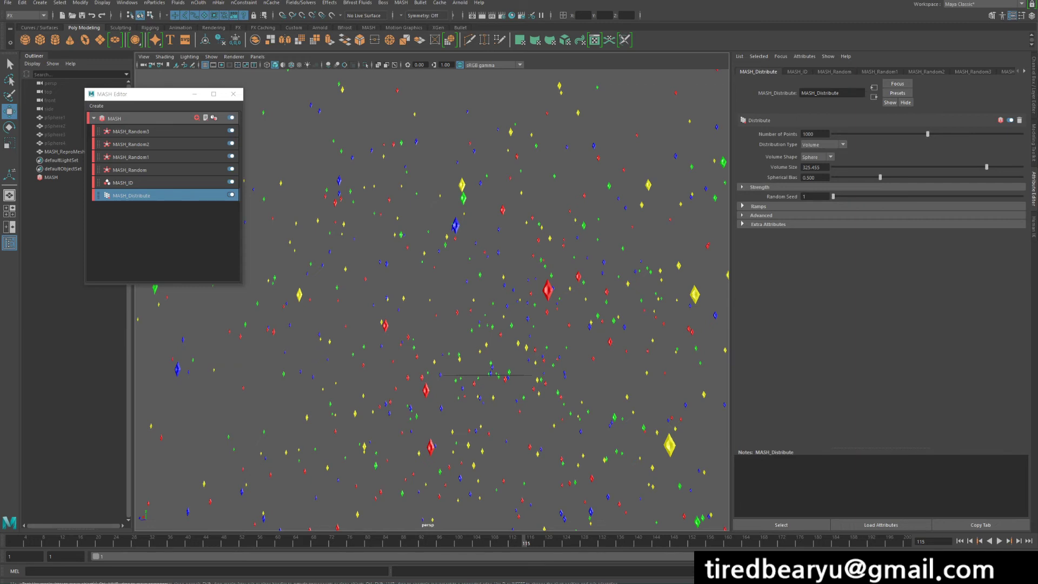
{"action": "left_click_drag", "start_coordinate": [986, 167], "coordinate": [1022, 167]}
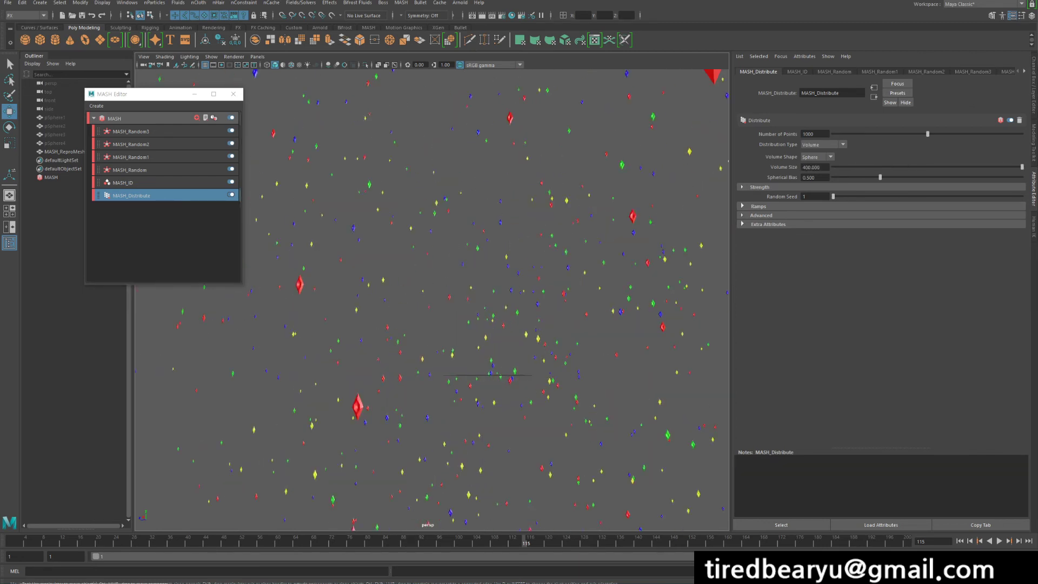
Add a Visibility node to the MASH network and test its Random Strength, leaving it at 1
{"action": "left_click", "coordinate": [114, 119]}
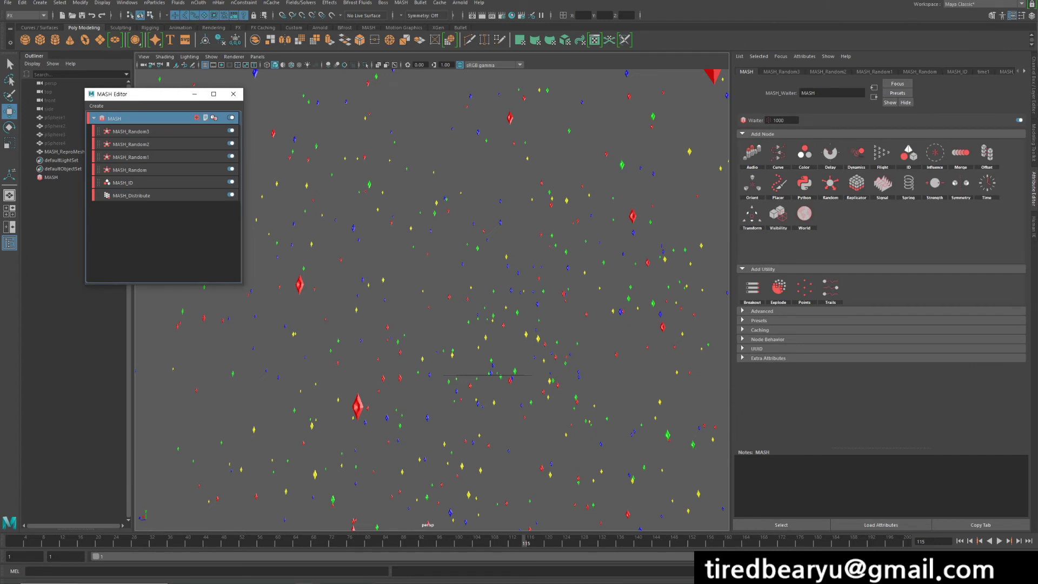
{"action": "left_click", "coordinate": [777, 213]}
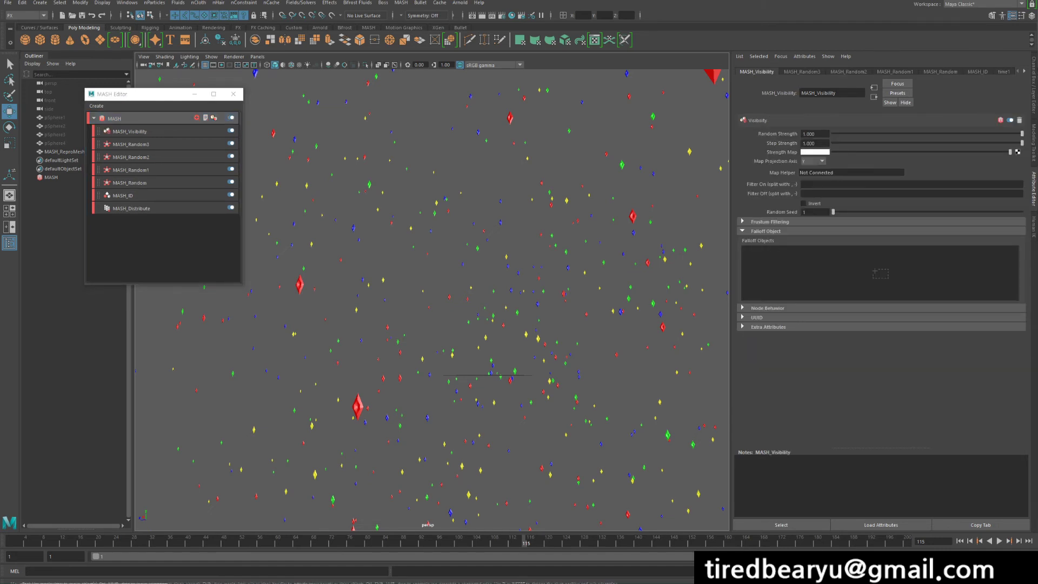
{"action": "scroll", "coordinate": [432, 299], "scroll_direction": "down", "scroll_amount": 5}
{"action": "left_click_drag", "start_coordinate": [432, 299], "coordinate": [459, 311], "text": "alt"}
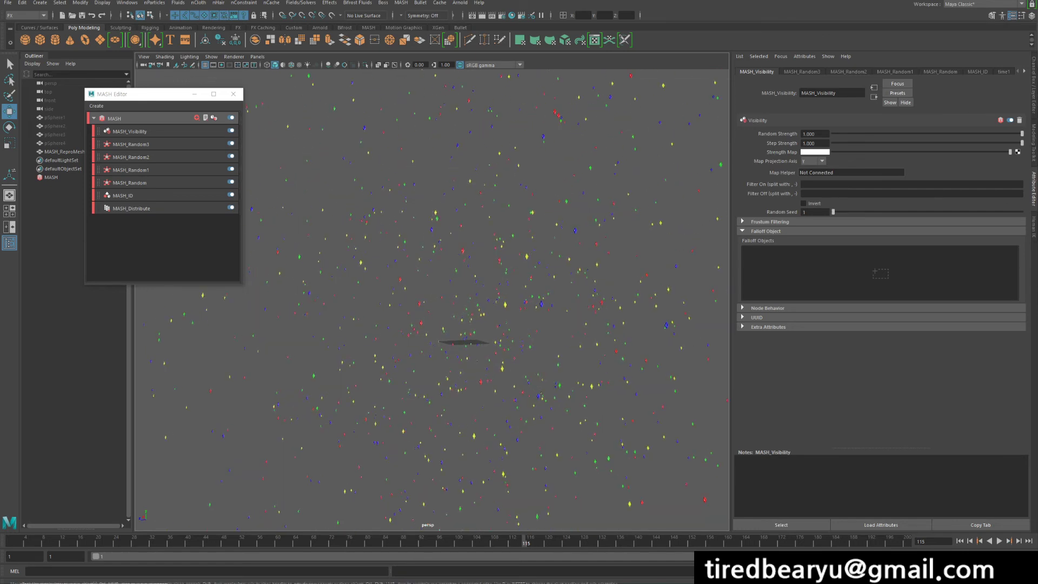
{"action": "mouse_move", "coordinate": [895, 134]}
{"action": "left_mouse_down"}
{"action": "mouse_move", "coordinate": [834, 134]}
{"action": "mouse_move", "coordinate": [904, 133]}
{"action": "left_mouse_up"}
{"action": "left_click_drag", "start_coordinate": [982, 134], "coordinate": [875, 133]}
Create a falloff object for the Visibility node and select it in the viewport
{"action": "right_click", "coordinate": [774, 258]}
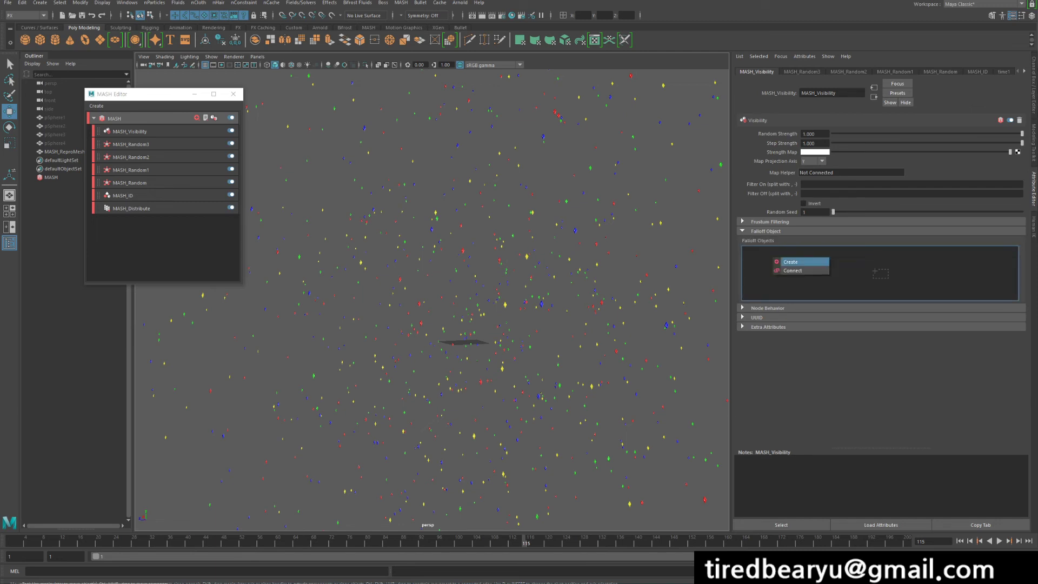
{"action": "left_click", "coordinate": [795, 261]}
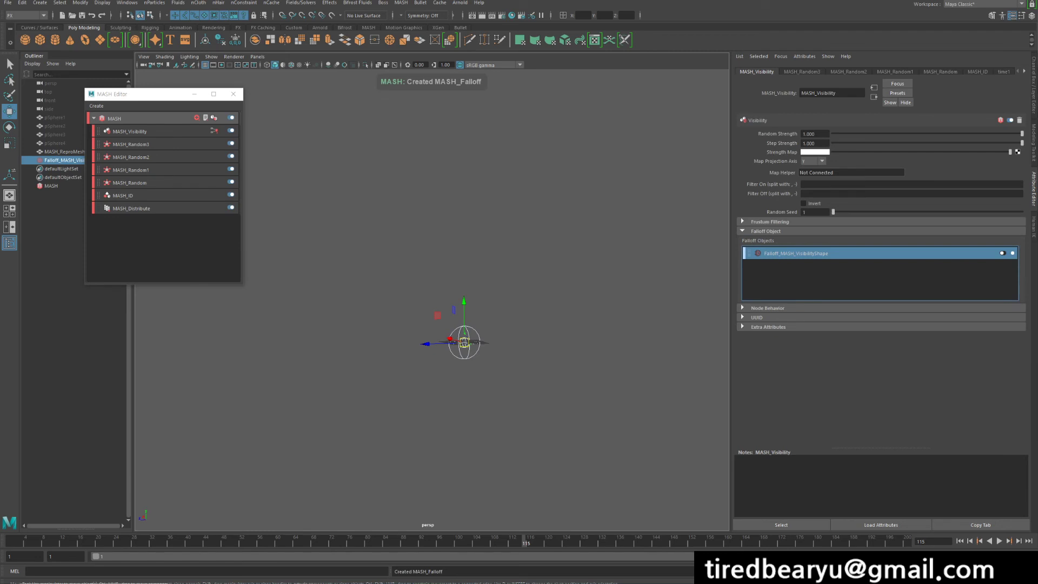
{"action": "left_click_drag", "start_coordinate": [459, 292], "coordinate": [806, 340], "text": "alt"}
{"action": "left_click", "coordinate": [519, 292]}
{"action": "left_click", "coordinate": [464, 339]}
Try resizing the Visibility falloff object uniformly with the Scale tool
{"action": "key", "text": "r"}
{"action": "key", "text": "ctrl+z"}
{"action": "left_click_drag", "start_coordinate": [462, 340], "coordinate": [431, 317]}
{"action": "scroll", "coordinate": [432, 300], "scroll_direction": "up", "scroll_amount": 1}
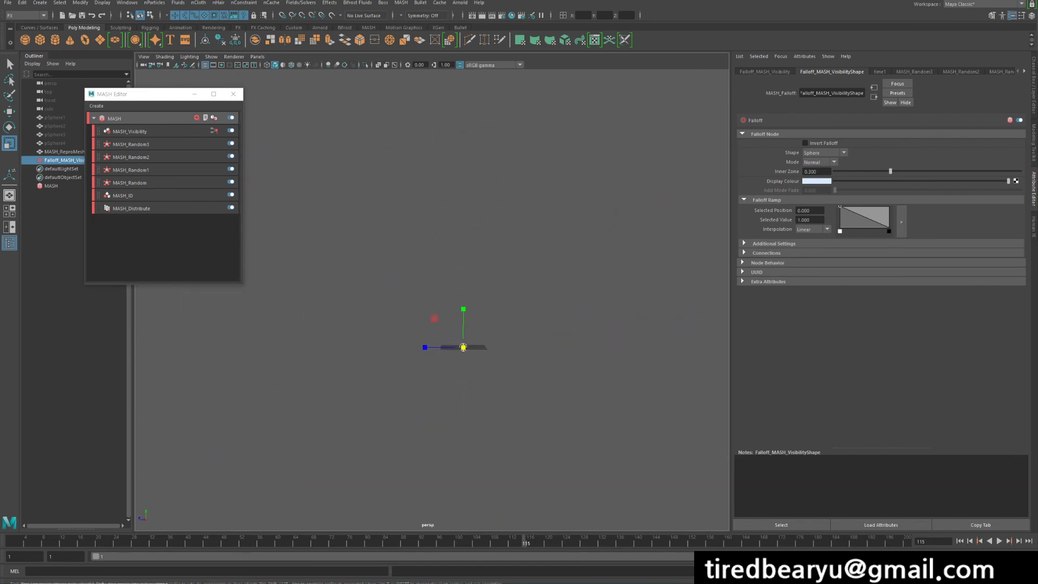
Set the falloff object's Scale X, Y and Z to 0 at frame 1 and key them
{"action": "key", "text": "ctrl+a"}
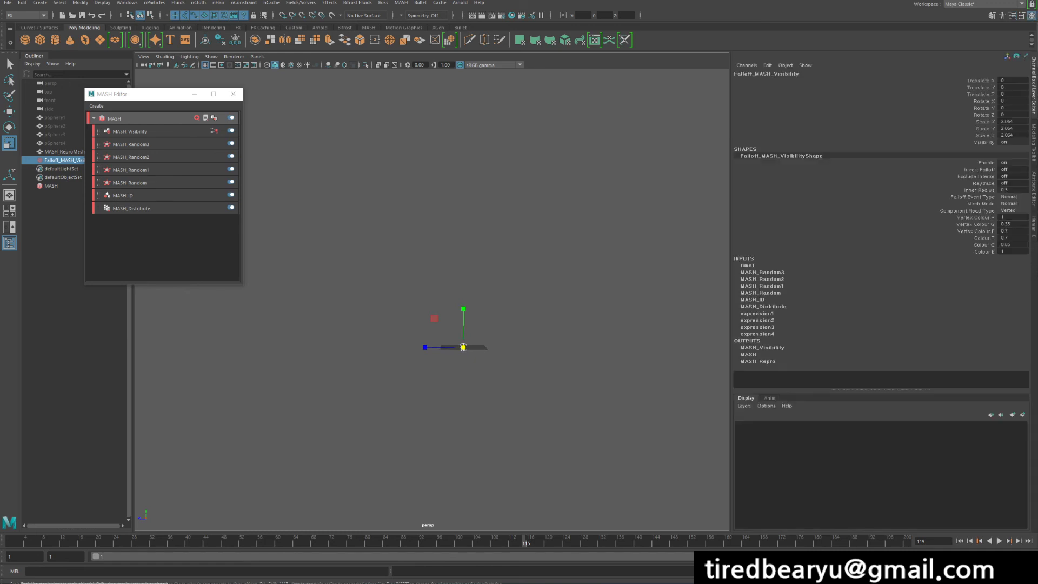
{"action": "key", "text": "alt+shift+v"}
{"action": "left_click_drag", "start_coordinate": [1014, 122], "coordinate": [984, 135]}
{"action": "type", "text": "0"}
{"action": "key", "text": "Return"}
{"action": "right_click", "coordinate": [988, 128]}
{"action": "left_click", "coordinate": [1007, 144]}
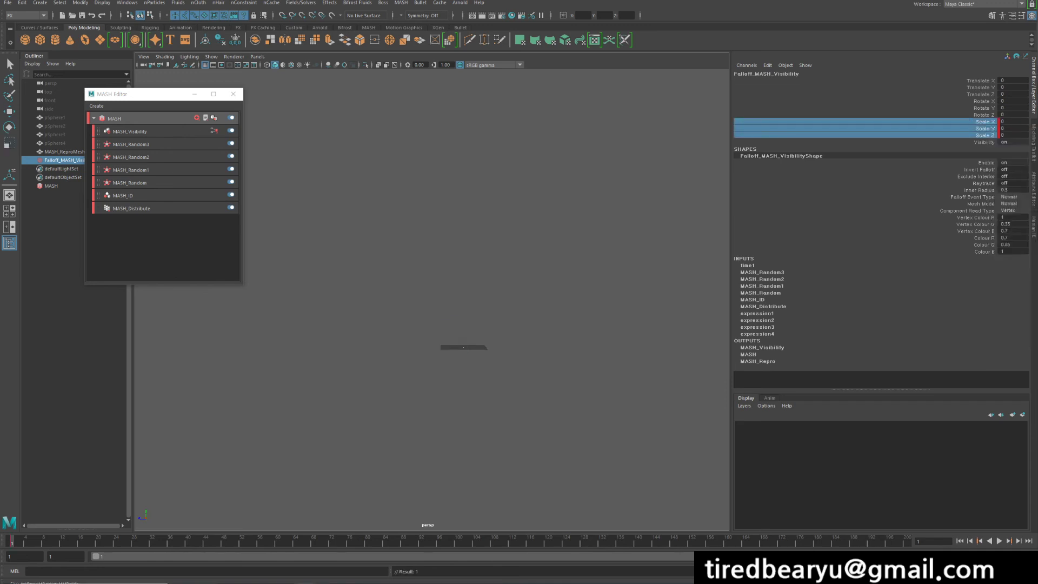
At frame 49, scale the falloff object uniformly to about 1305.85 and key Scale X, Y and Z
{"action": "key", "text": "alt+v"}
{"action": "key", "text": "alt+v"}
{"action": "key", "text": "r"}
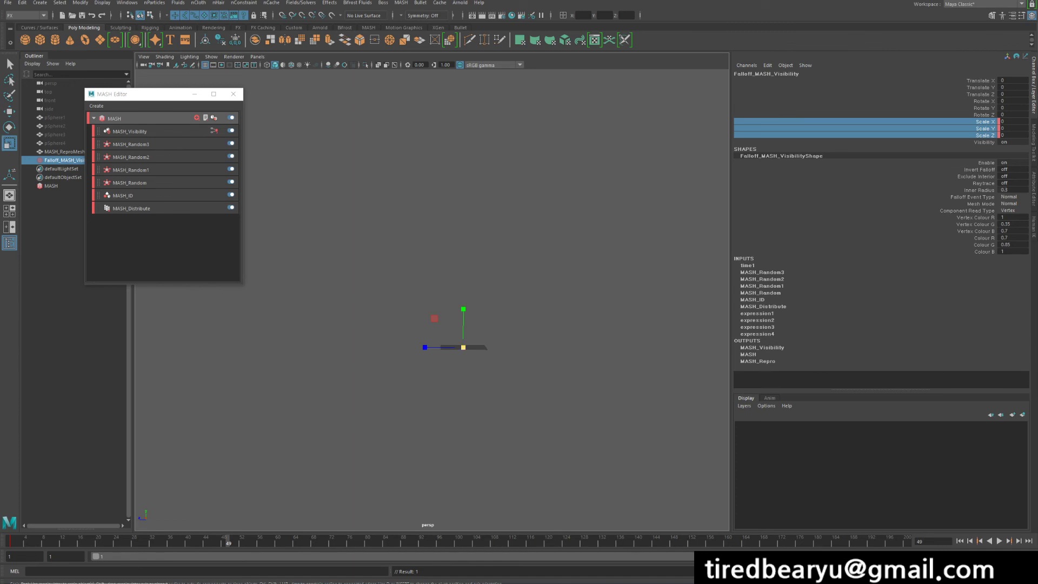
{"action": "left_click_drag", "start_coordinate": [1012, 115], "coordinate": [1012, 135]}
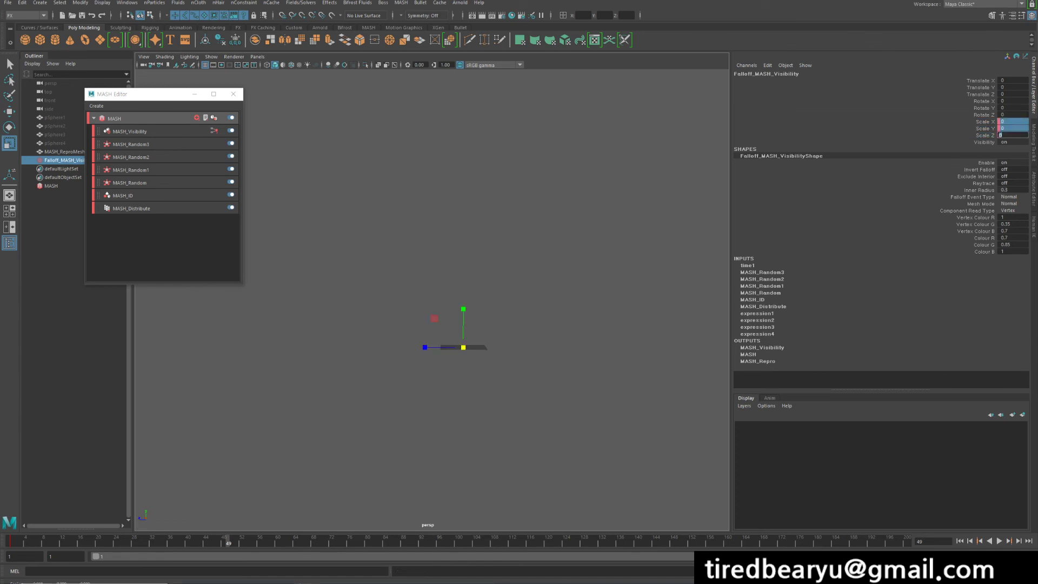
{"action": "type", "text": "10"}
{"action": "key", "text": "Return"}
{"action": "left_click_drag", "start_coordinate": [463, 348], "coordinate": [1027, 347]}
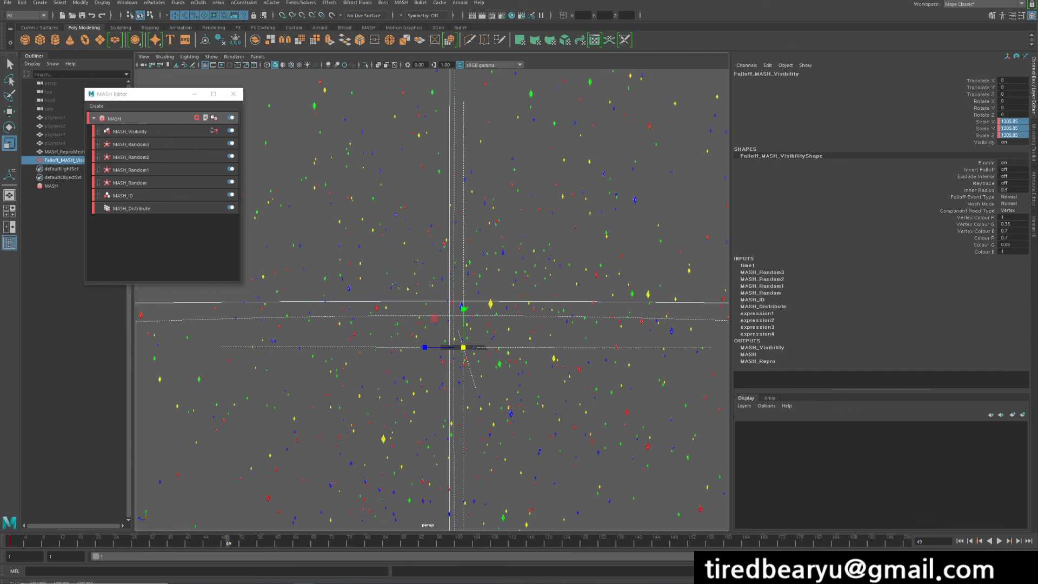
{"action": "left_click_drag", "start_coordinate": [985, 122], "coordinate": [985, 135]}
{"action": "right_click", "coordinate": [986, 127]}
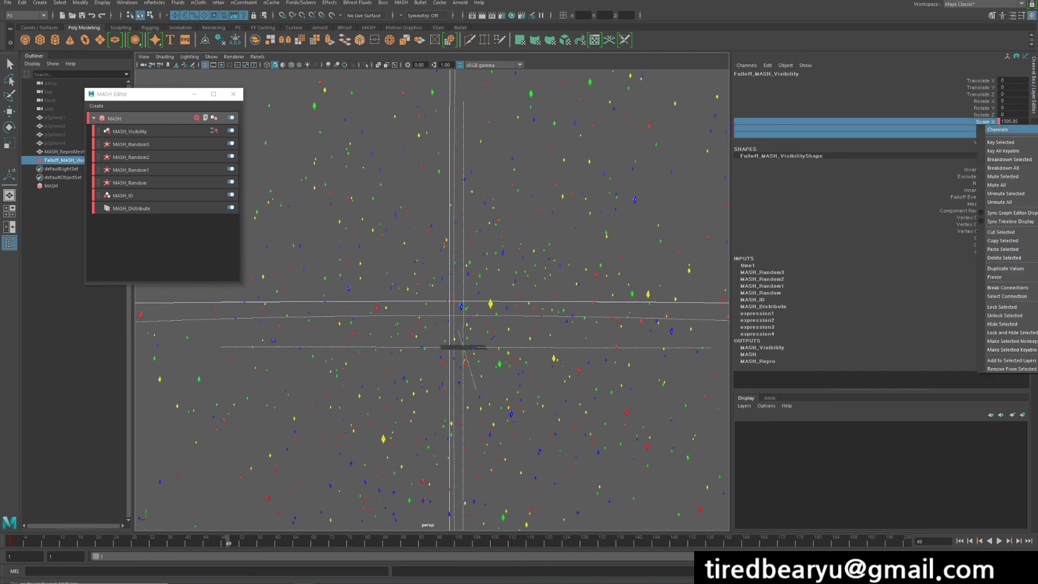
{"action": "left_click", "coordinate": [1000, 142]}
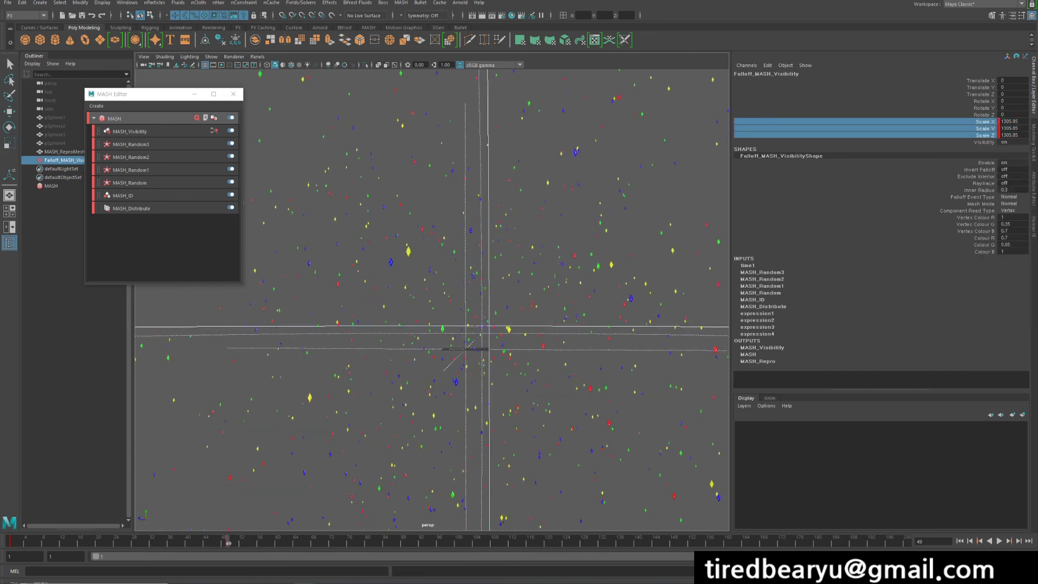
Play the animation from frame 1 to review the growing falloff revealing the crystals
{"action": "left_click", "coordinate": [960, 541]}
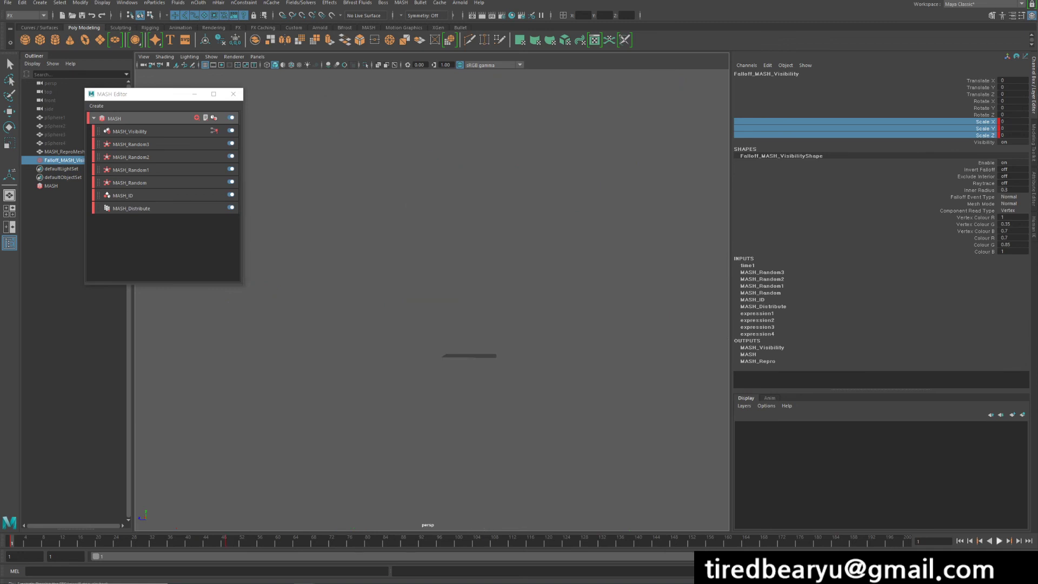
{"action": "left_click", "coordinate": [662, 427]}
{"action": "left_click", "coordinate": [999, 540]}
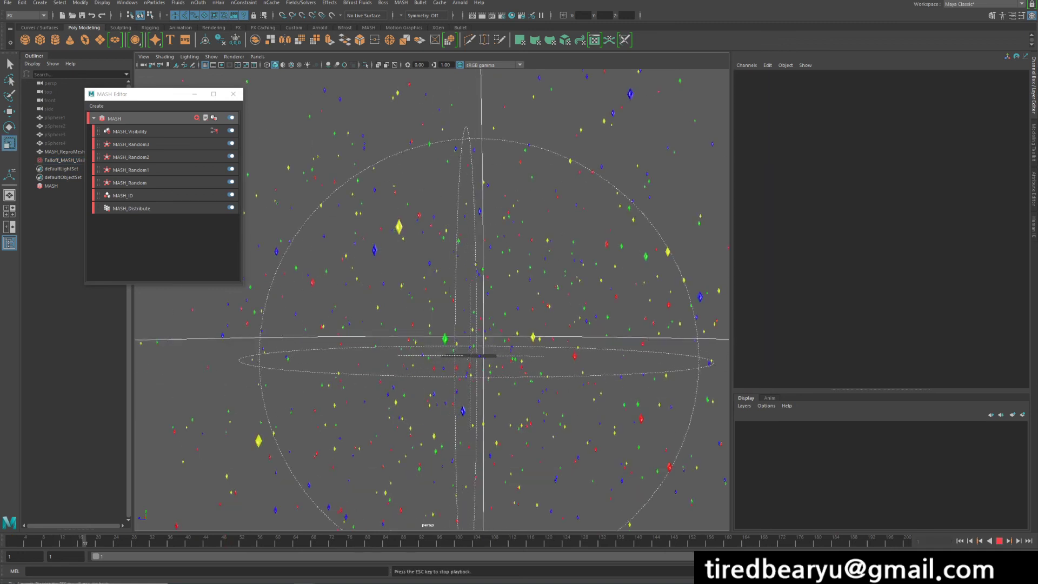
{"action": "key", "text": "Escape"}
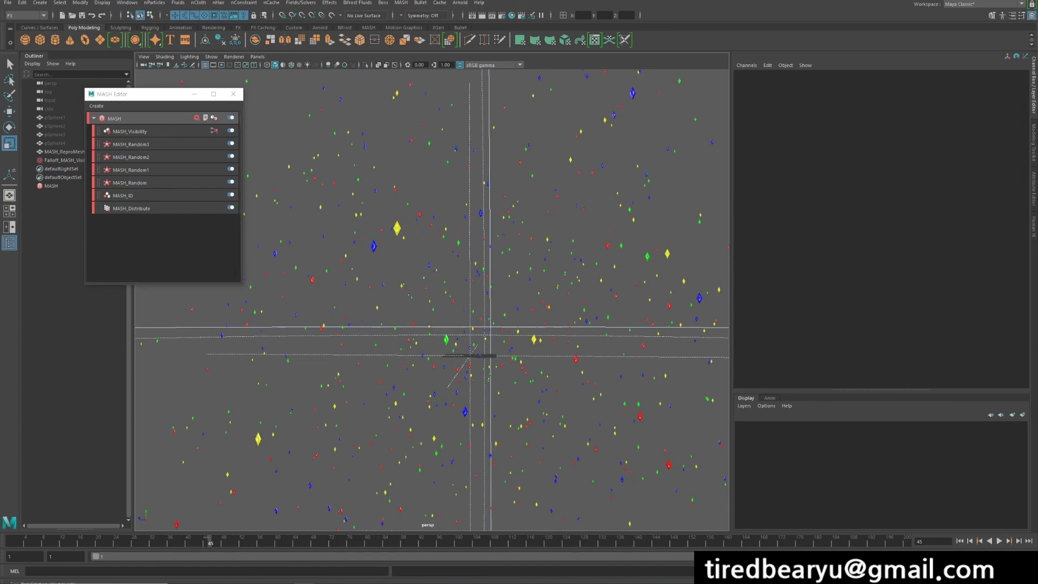
Select the falloff object and set its Visibility to 0 to hide it
{"action": "left_click_drag", "start_coordinate": [677, 349], "coordinate": [683, 361]}
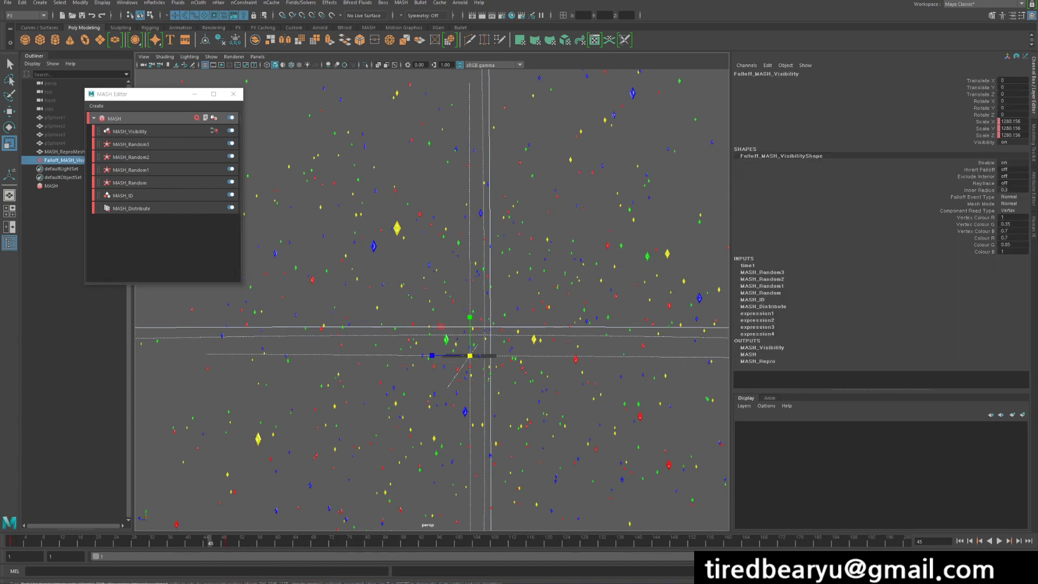
{"action": "left_click", "coordinate": [1012, 142]}
{"action": "type", "text": "0"}
{"action": "key", "text": "Return"}
Clear the selection and play the crystal animation from frame 1
{"action": "mouse_move", "coordinate": [546, 314]}
{"action": "left_mouse_down", "text": "alt"}
{"action": "mouse_move", "coordinate": [516, 315]}
{"action": "mouse_move", "coordinate": [539, 297]}
{"action": "left_mouse_up", "text": "alt"}
{"action": "left_click", "coordinate": [540, 298]}
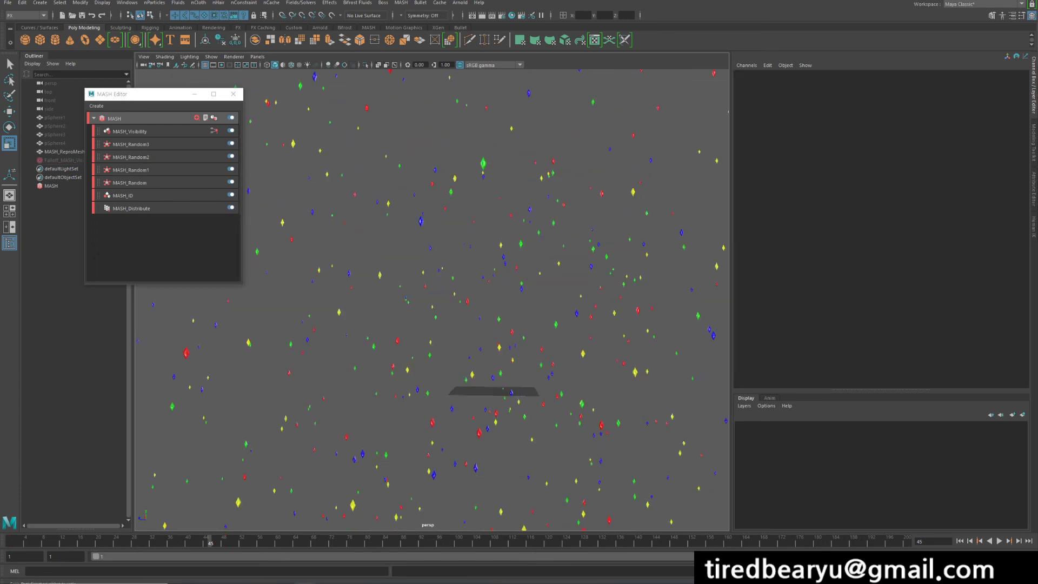
{"action": "left_click", "coordinate": [960, 541]}
{"action": "key", "text": "alt+v"}
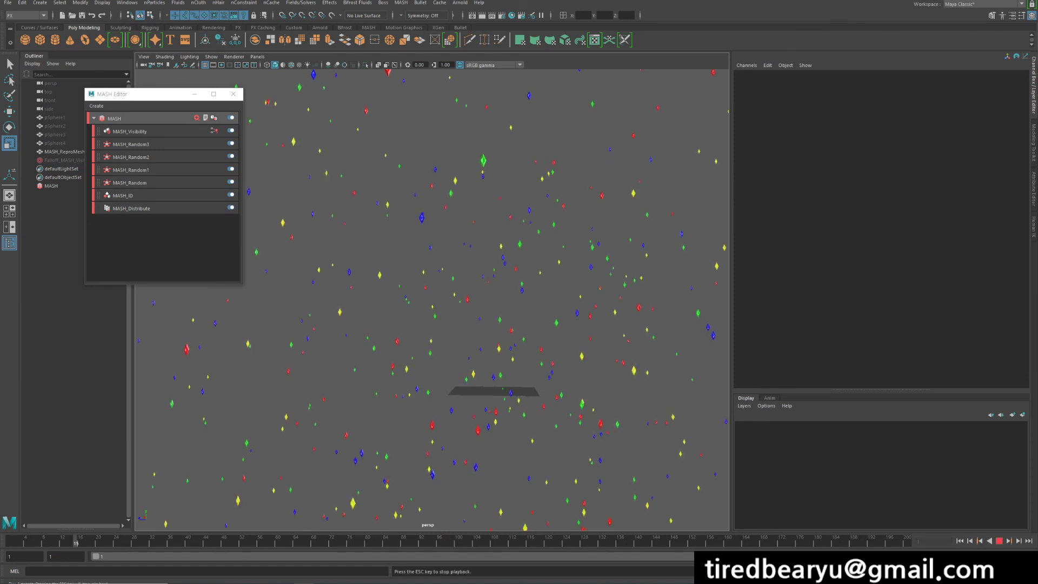